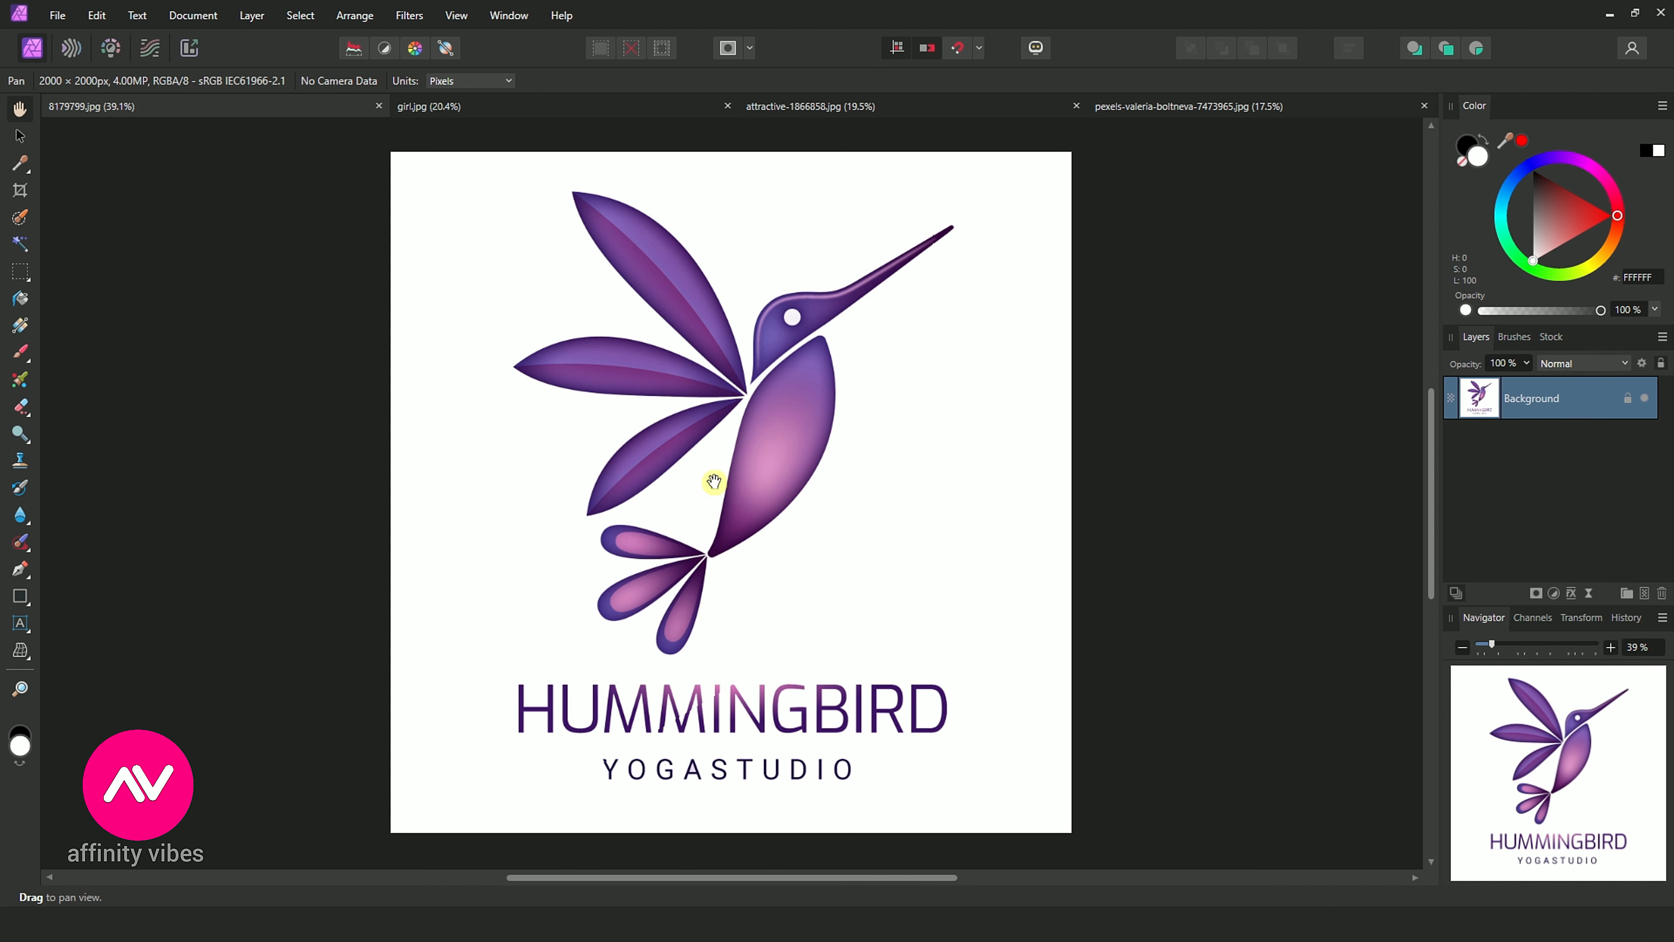
- Unlock the logo's Background layer
click(1628, 398)
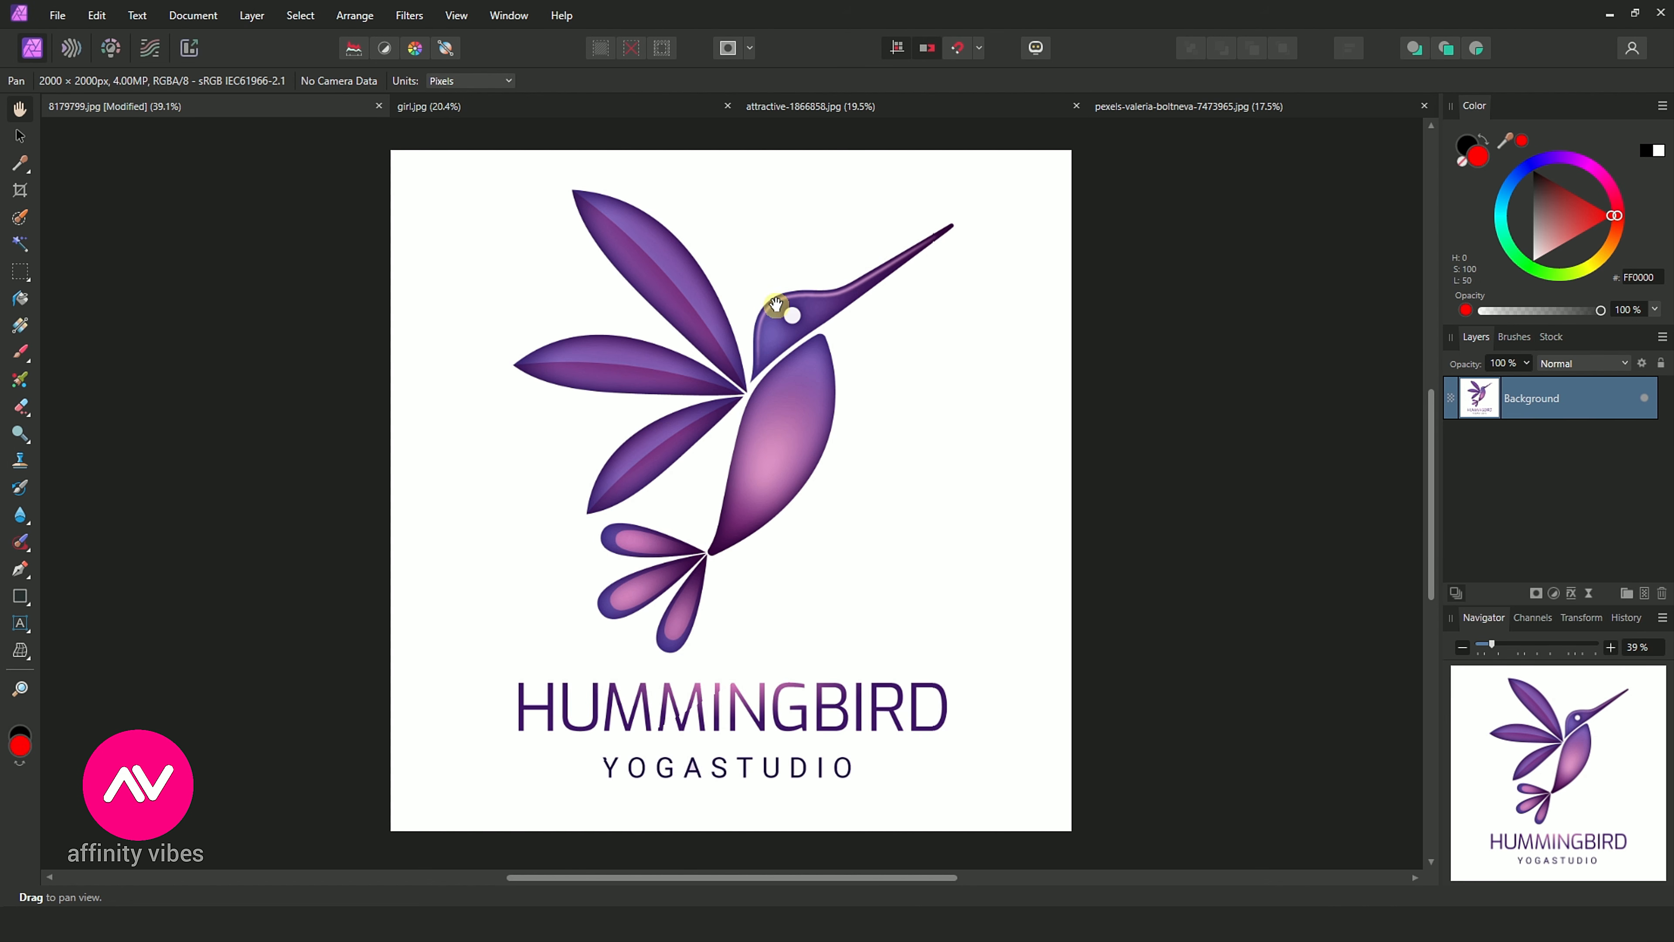
- Paste the logo into the photo of the woman with horses, shrink it and place it near the photo's lower-left corner
click(1117, 109)
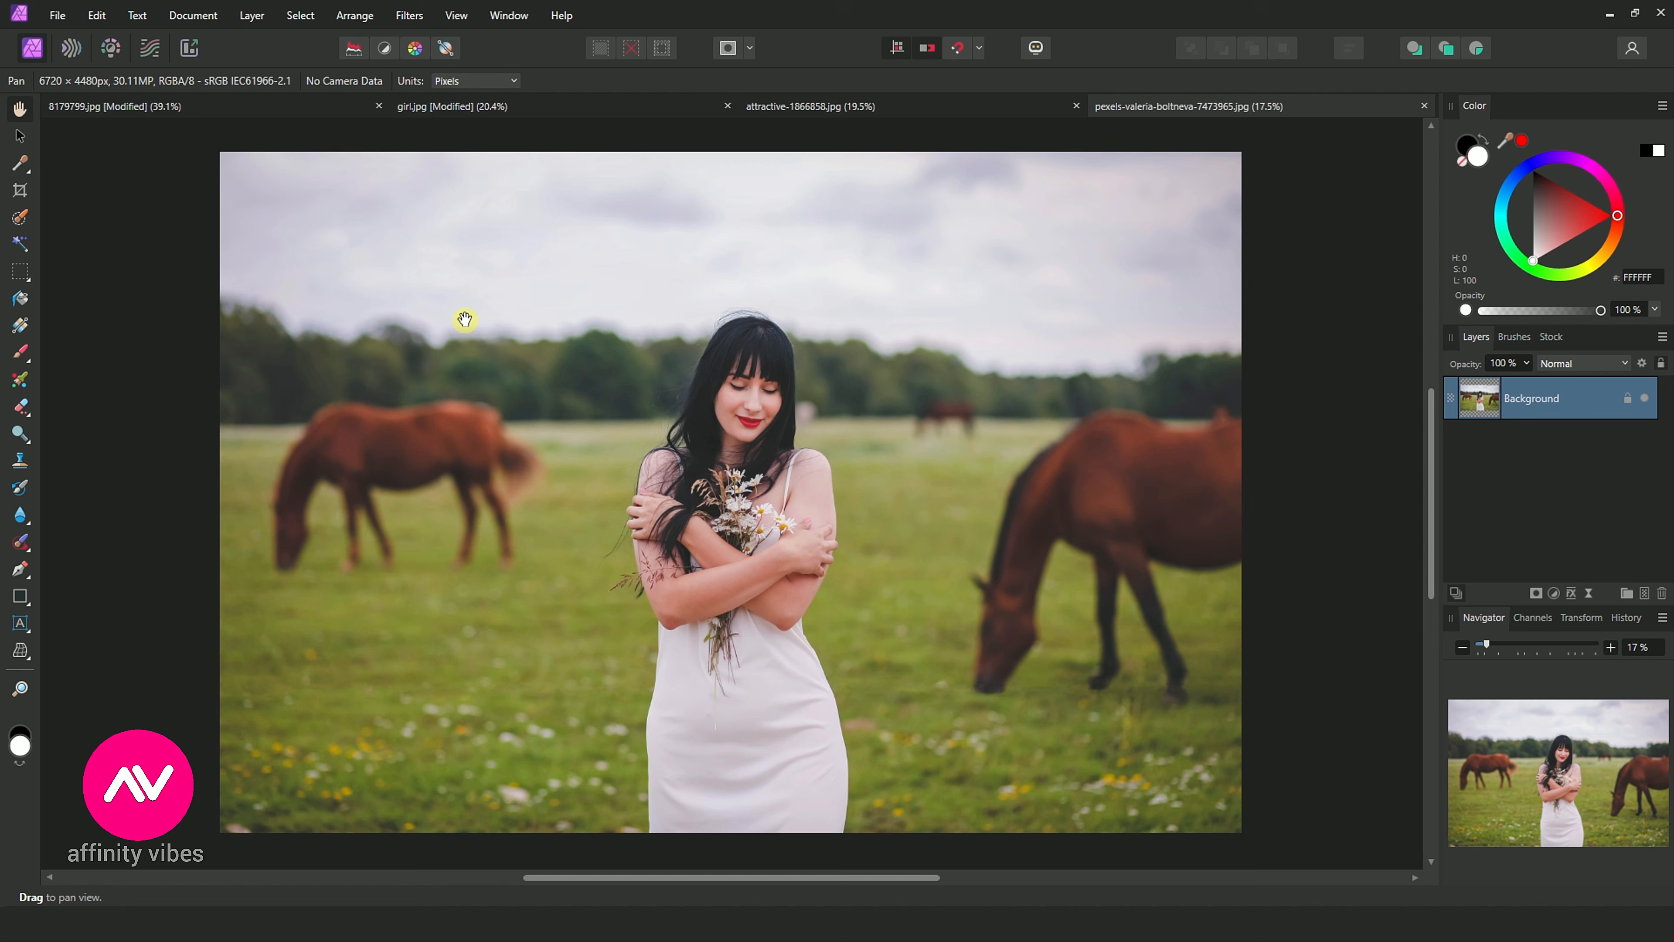
key(ctrl+v)
click(461, 321)
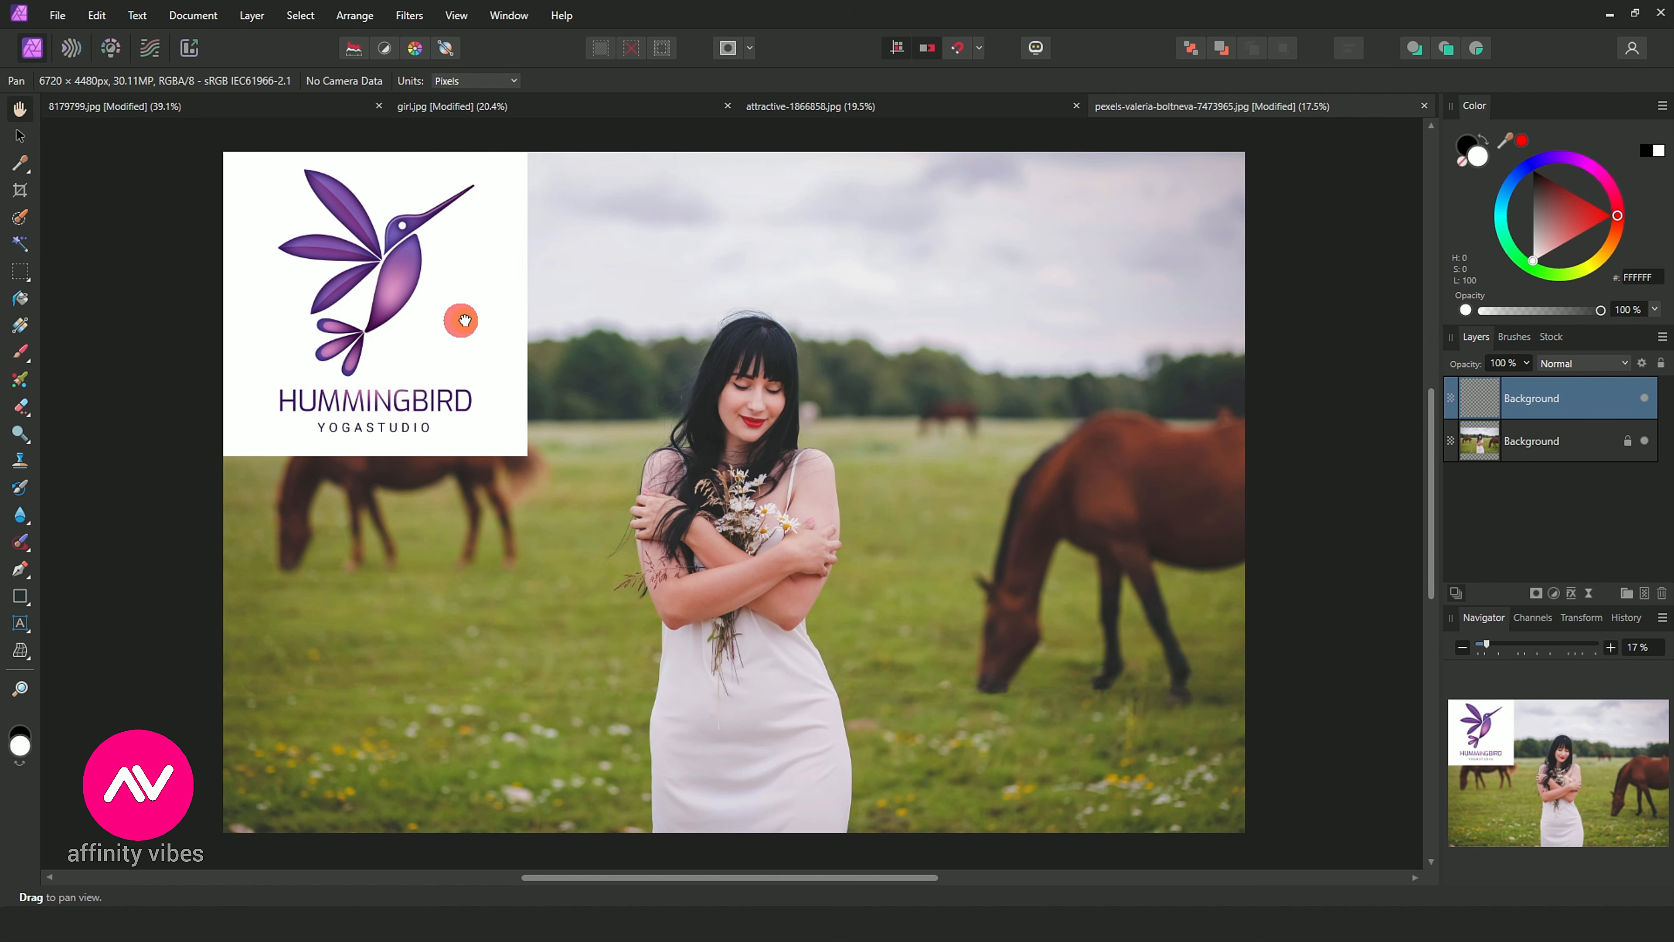
click(19, 135)
drag(526, 453, 392, 317)
drag(310, 234, 332, 694)
mouse_move(416, 787)
mouse_down()
mouse_move(394, 757)
mouse_move(385, 786)
mouse_up()
click(422, 498)
- Copy the small logo into attractive-1866858.jpg and place it near the photo's upper-left corner
click(1483, 406)
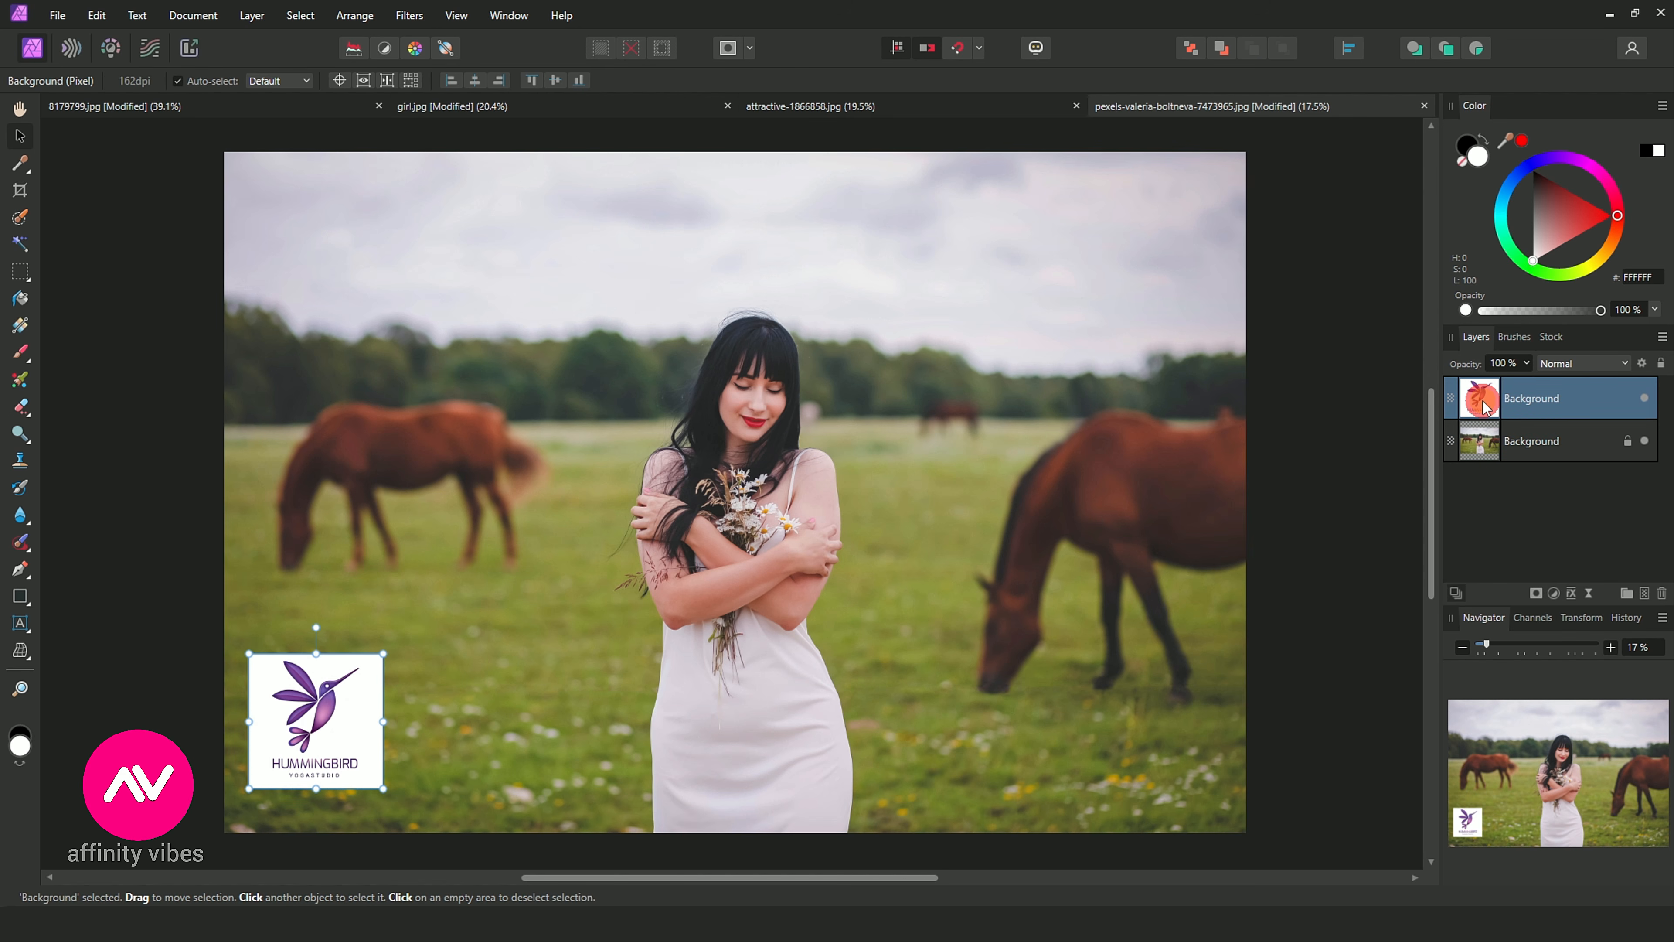
key(ctrl+c)
click(935, 107)
key(ctrl+v)
drag(337, 729, 309, 232)
click(527, 285)
click(385, 419)
click(1640, 367)
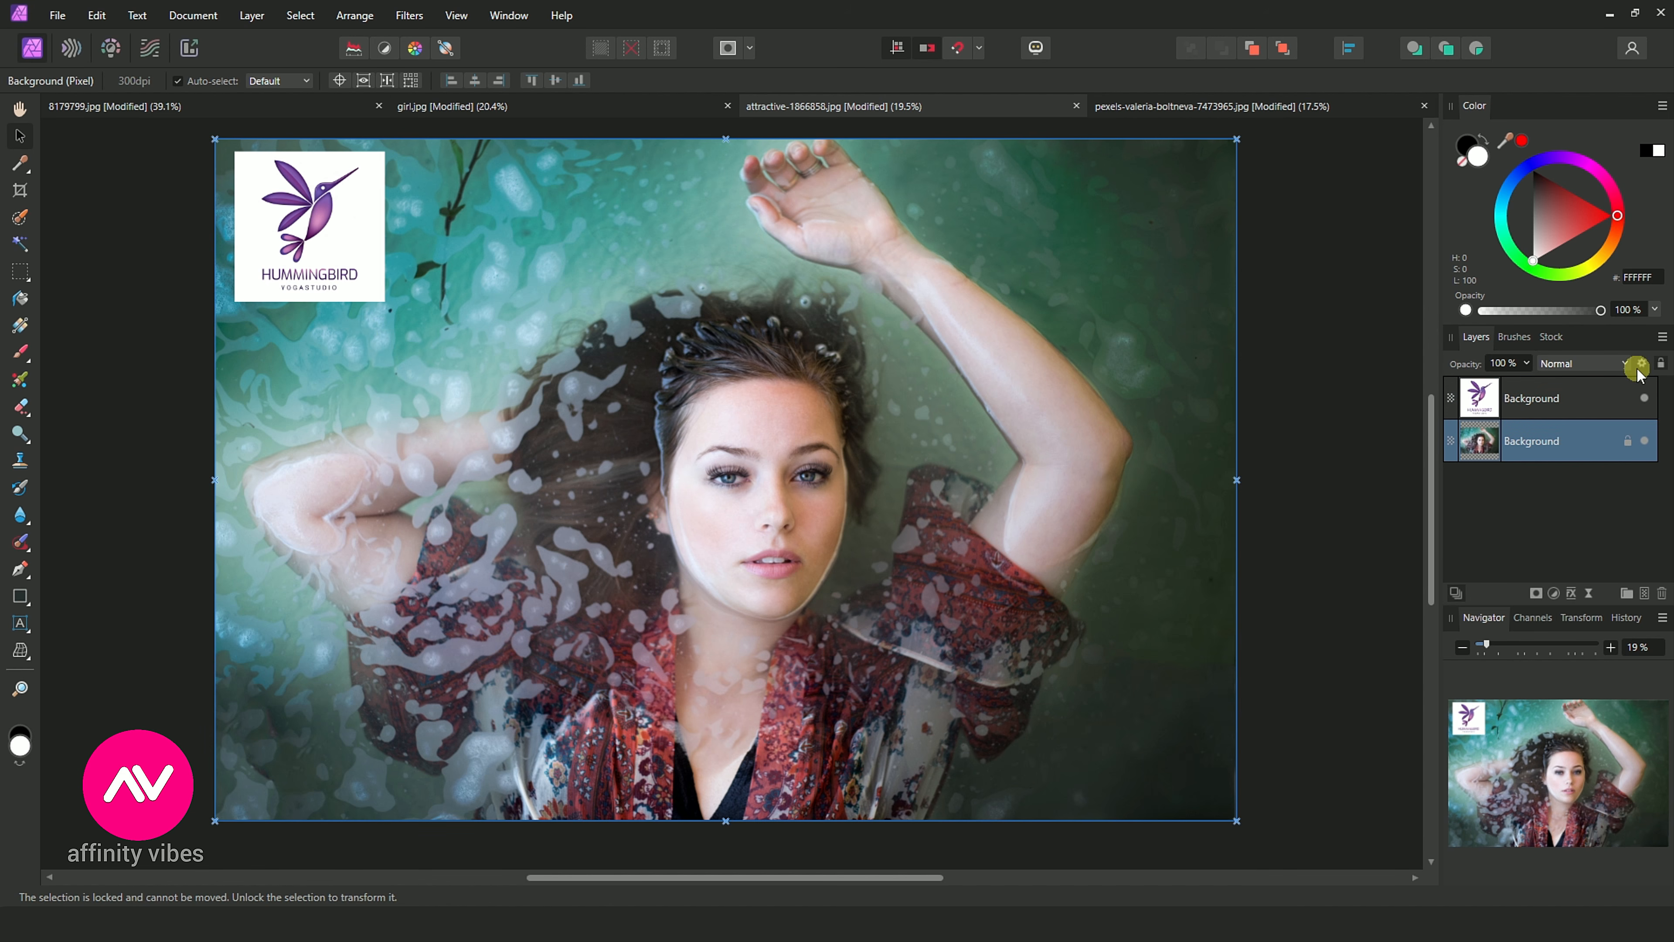
- Delete the pasted logo layers from both photos
click(1544, 388)
key(Delete)
click(1151, 106)
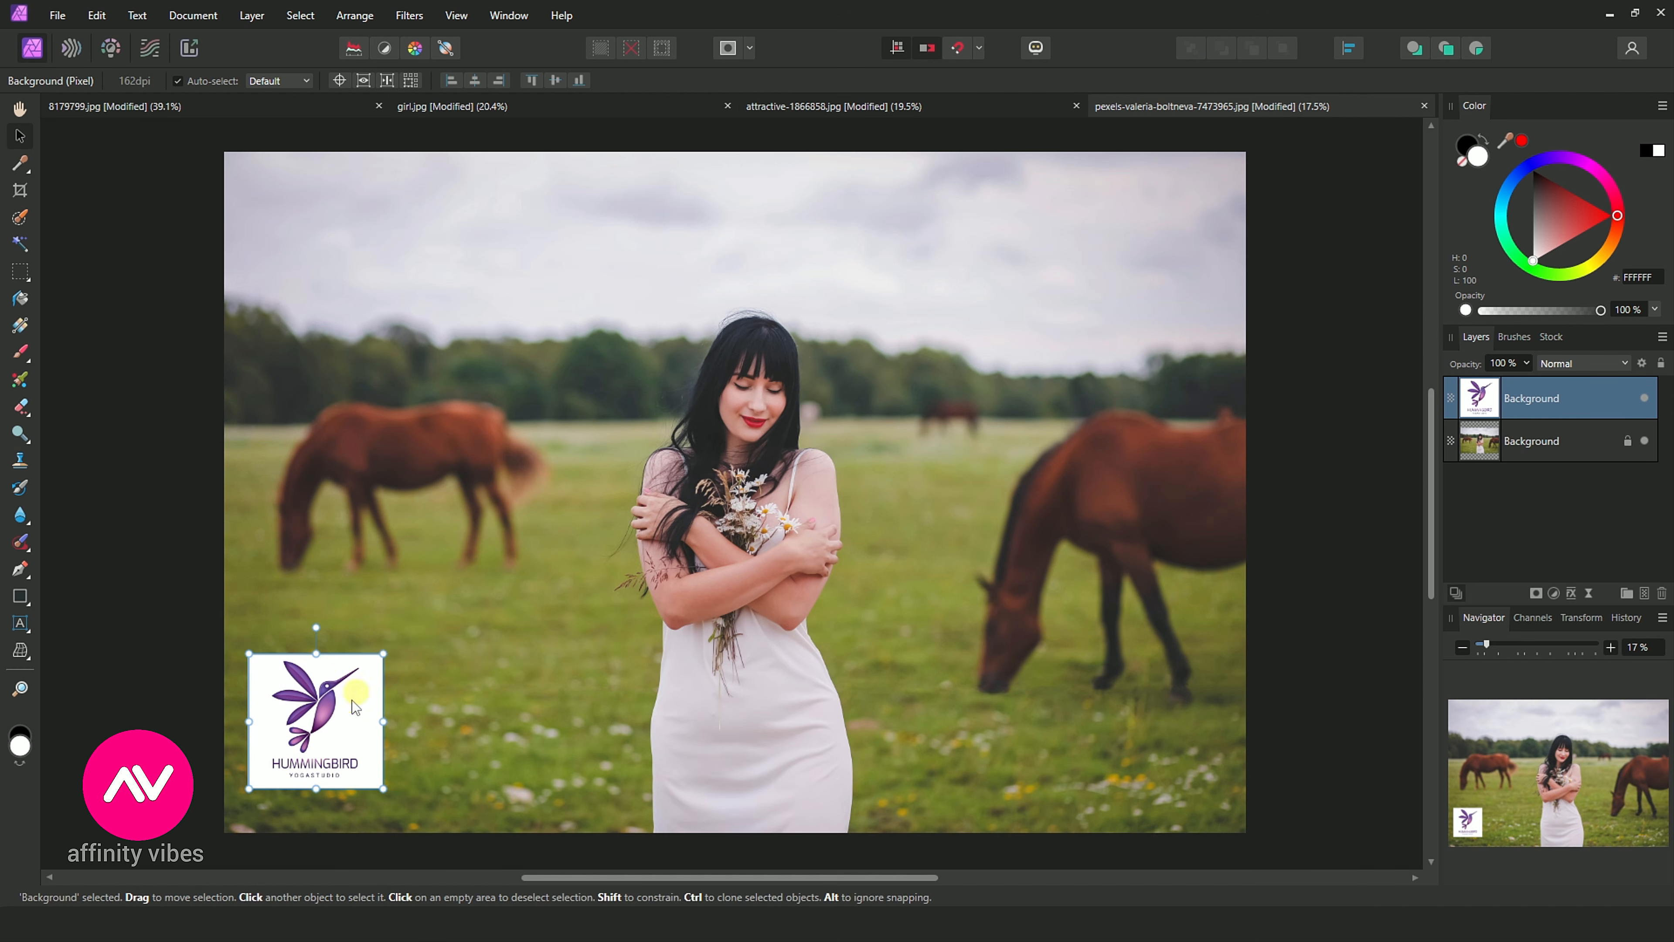
key(Delete)
- Mask out the white background in 8179799.jpg using an inverted flood selection with 20 % tolerance, and clear the selection
click(161, 105)
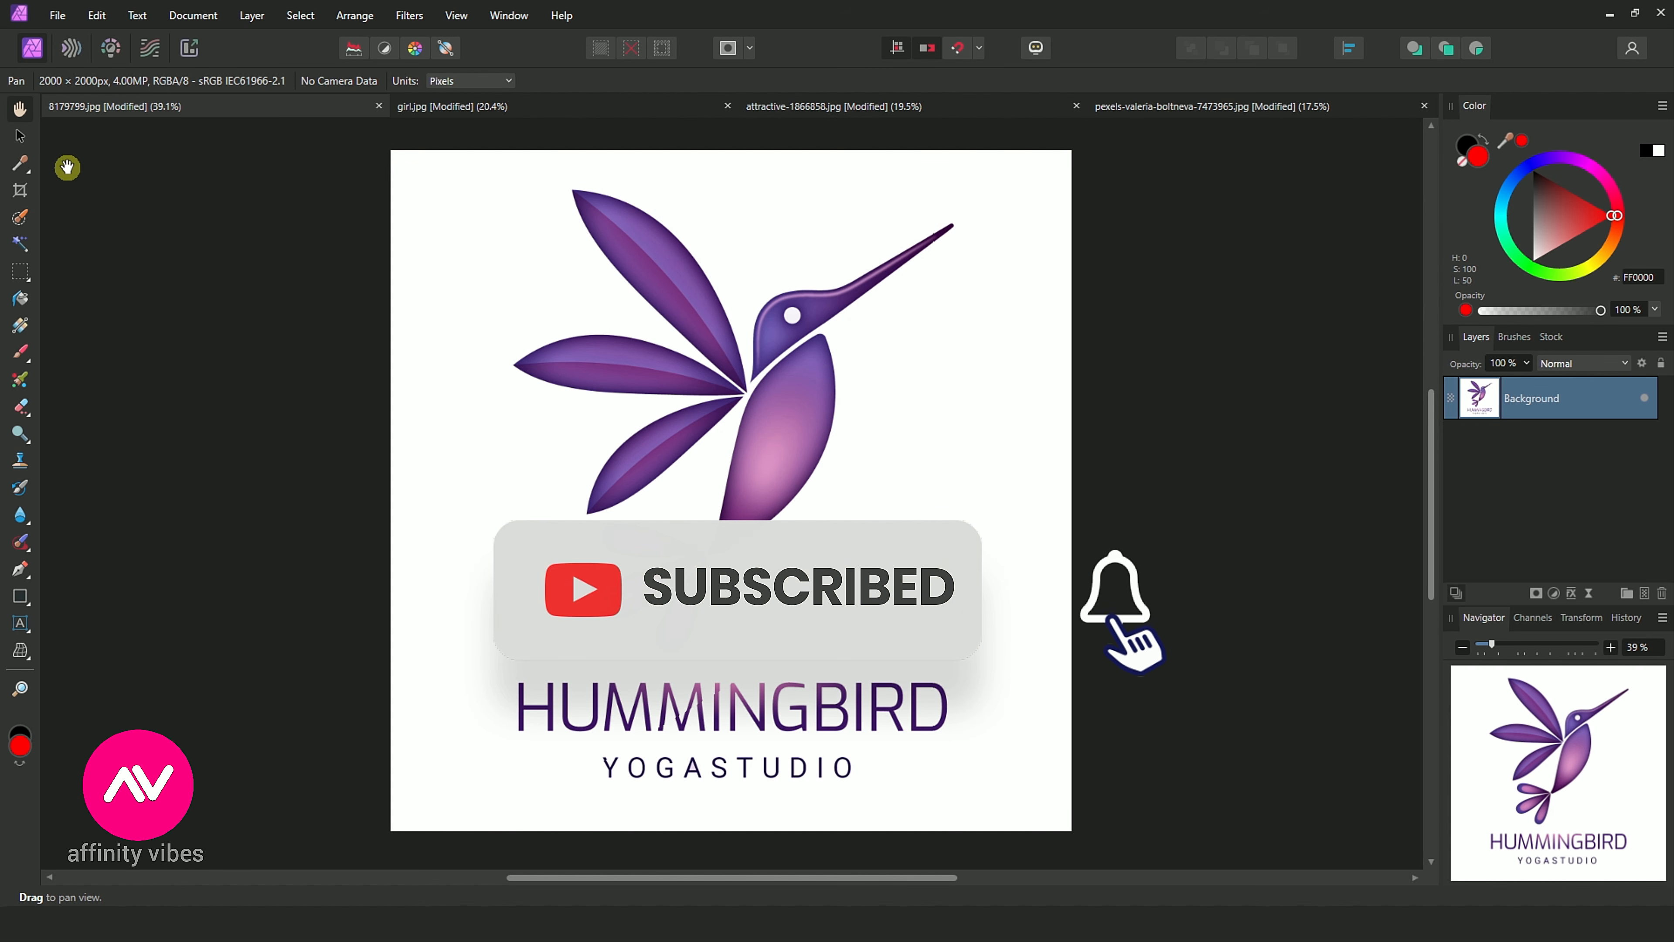
click(20, 243)
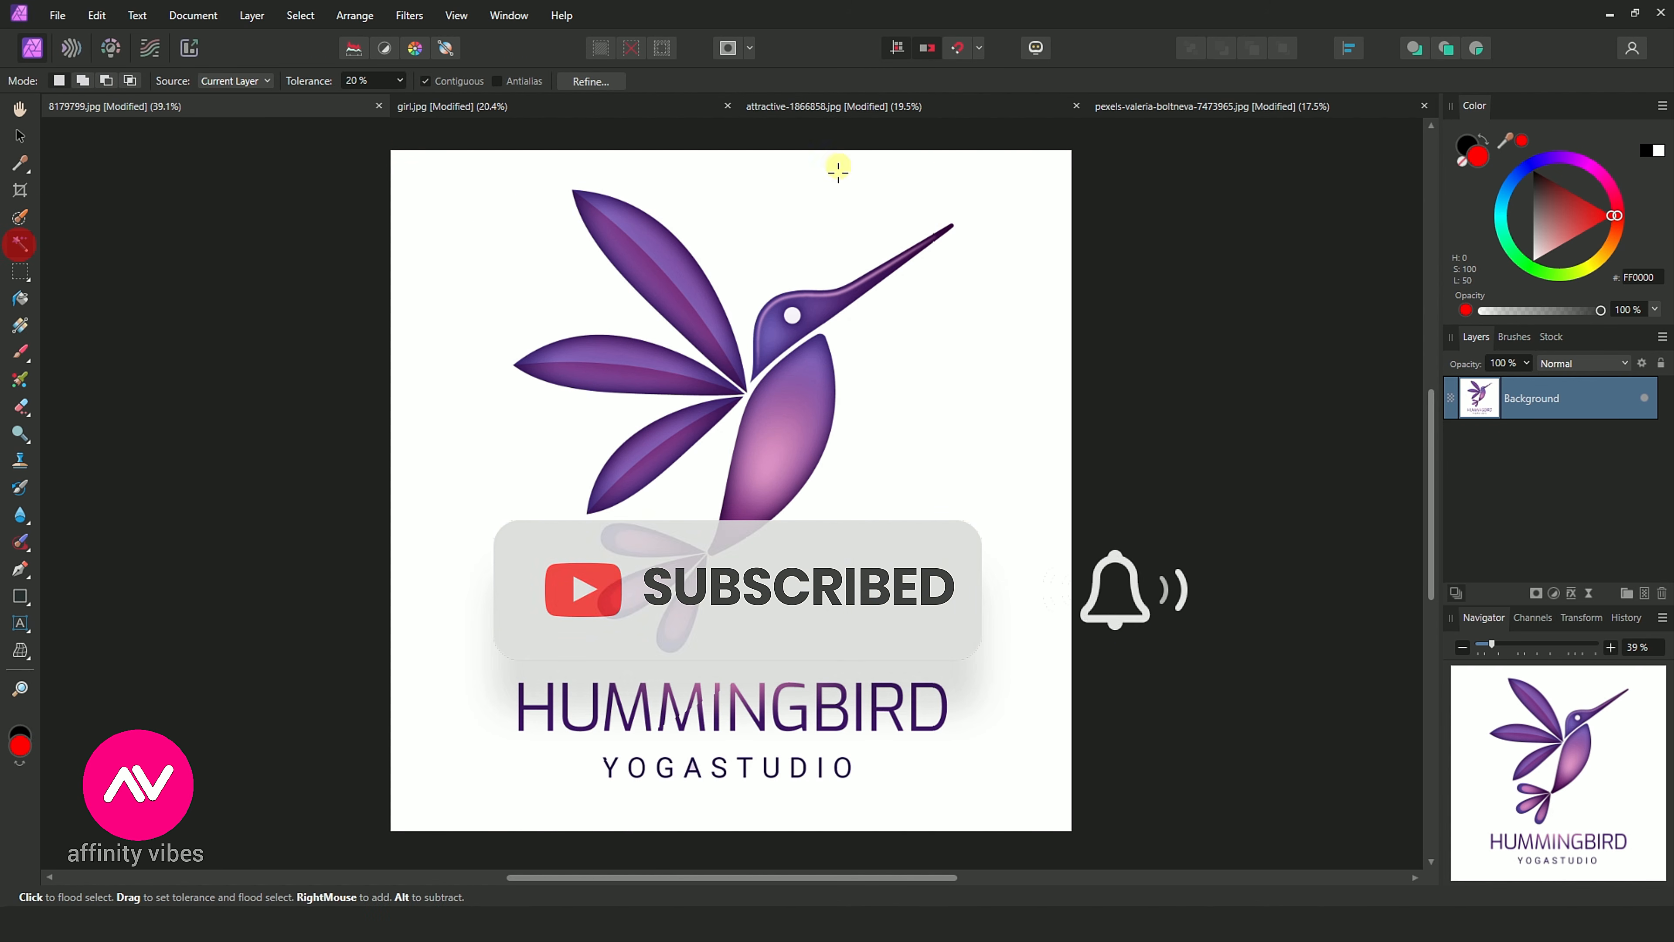
click(813, 219)
click(300, 15)
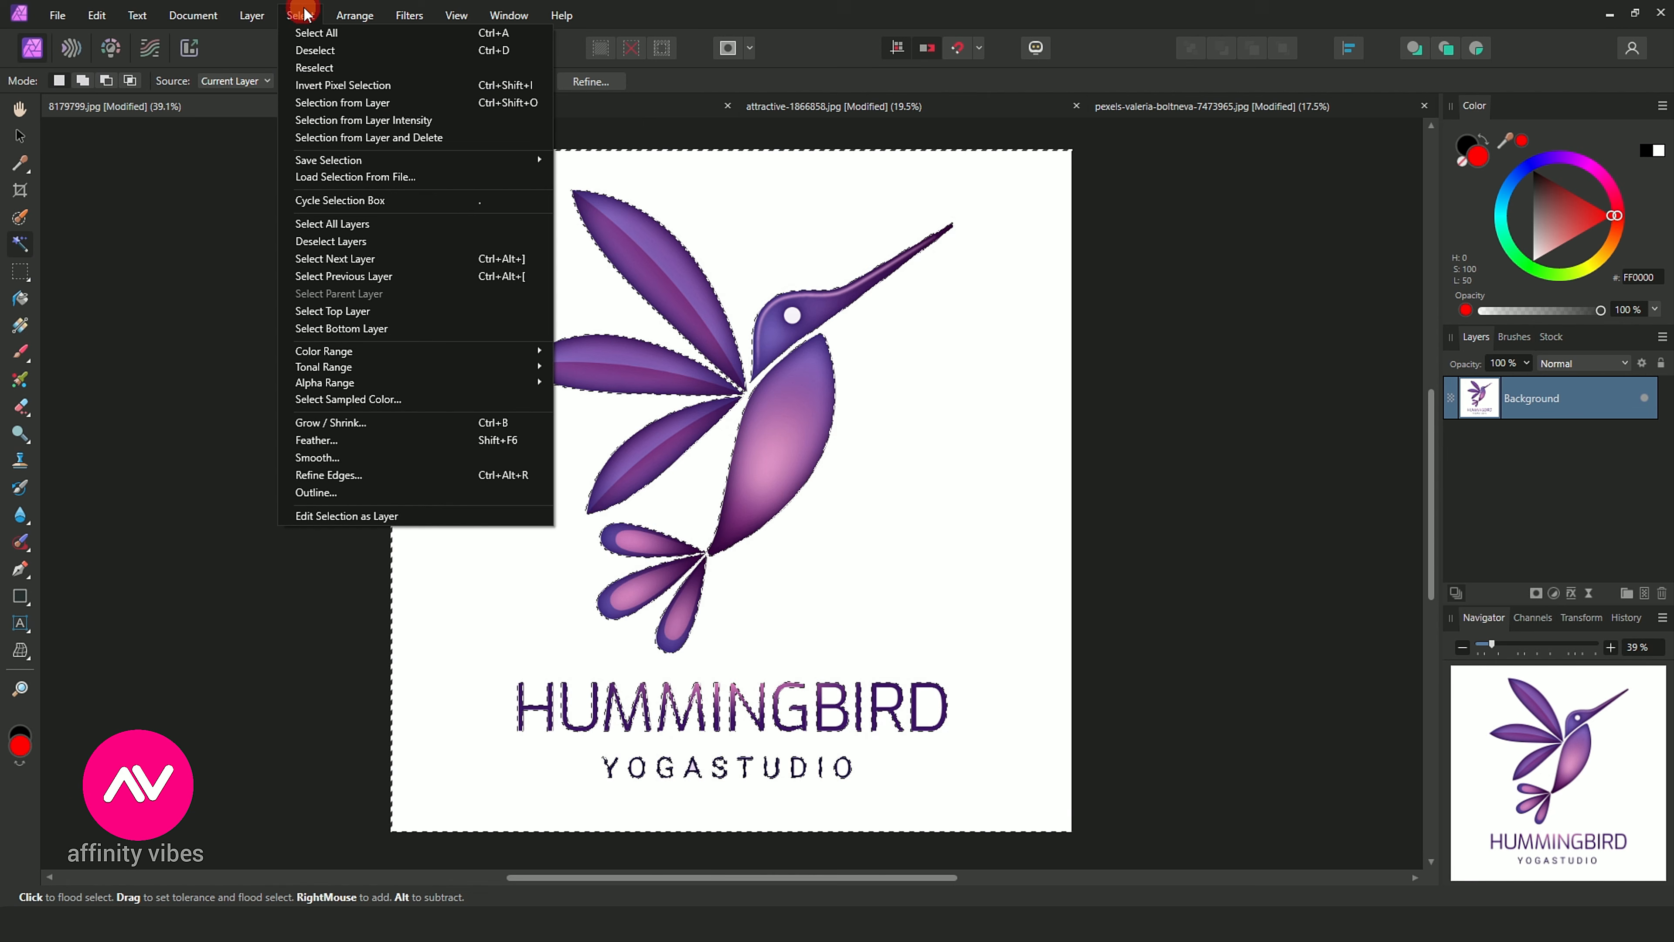
click(323, 85)
click(1536, 592)
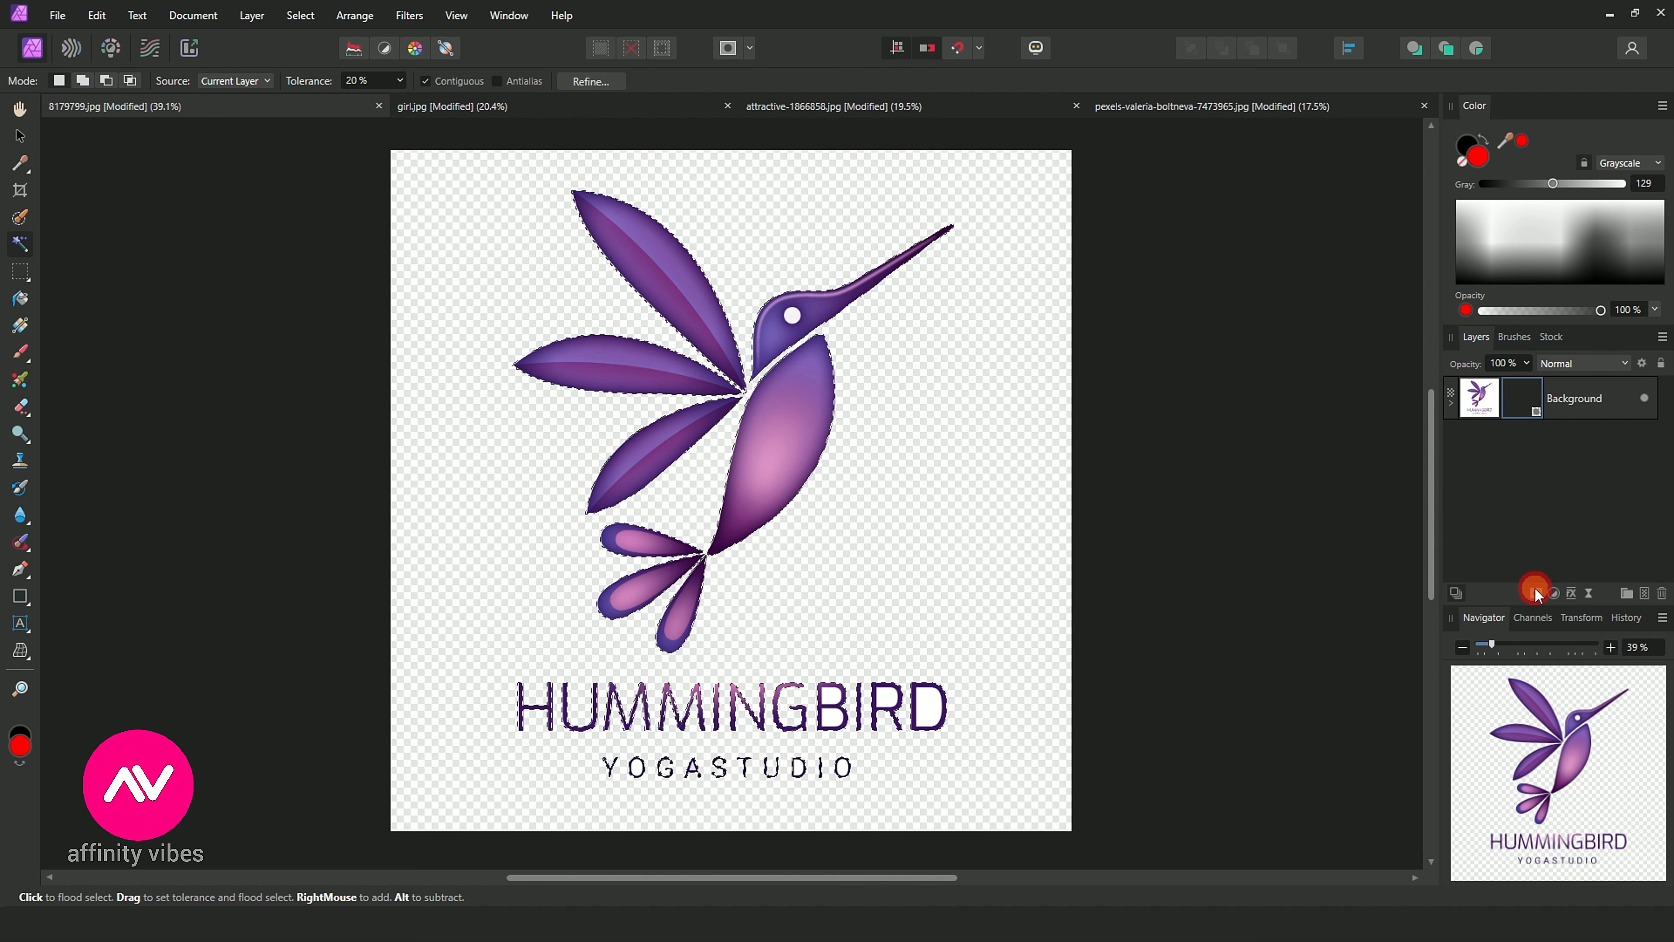
key(ctrl+d)
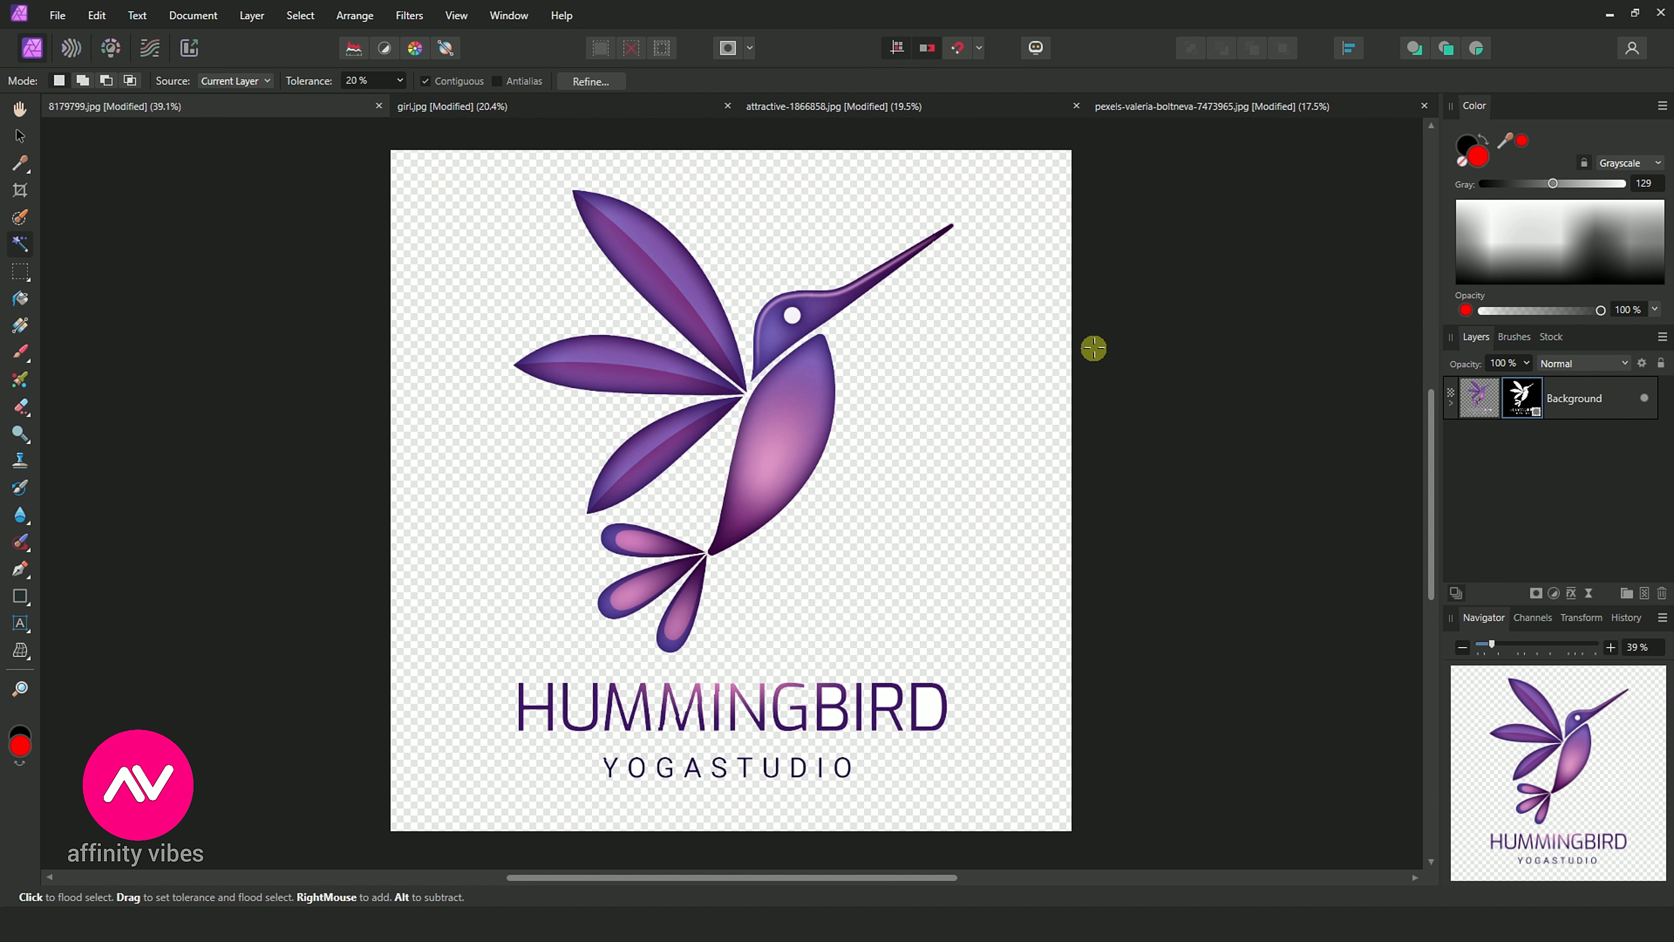
- Draw a red rectangle covering the whole canvas and place it beneath the masked logo layer
click(19, 596)
drag(352, 136, 1112, 838)
key(ctrl+[)
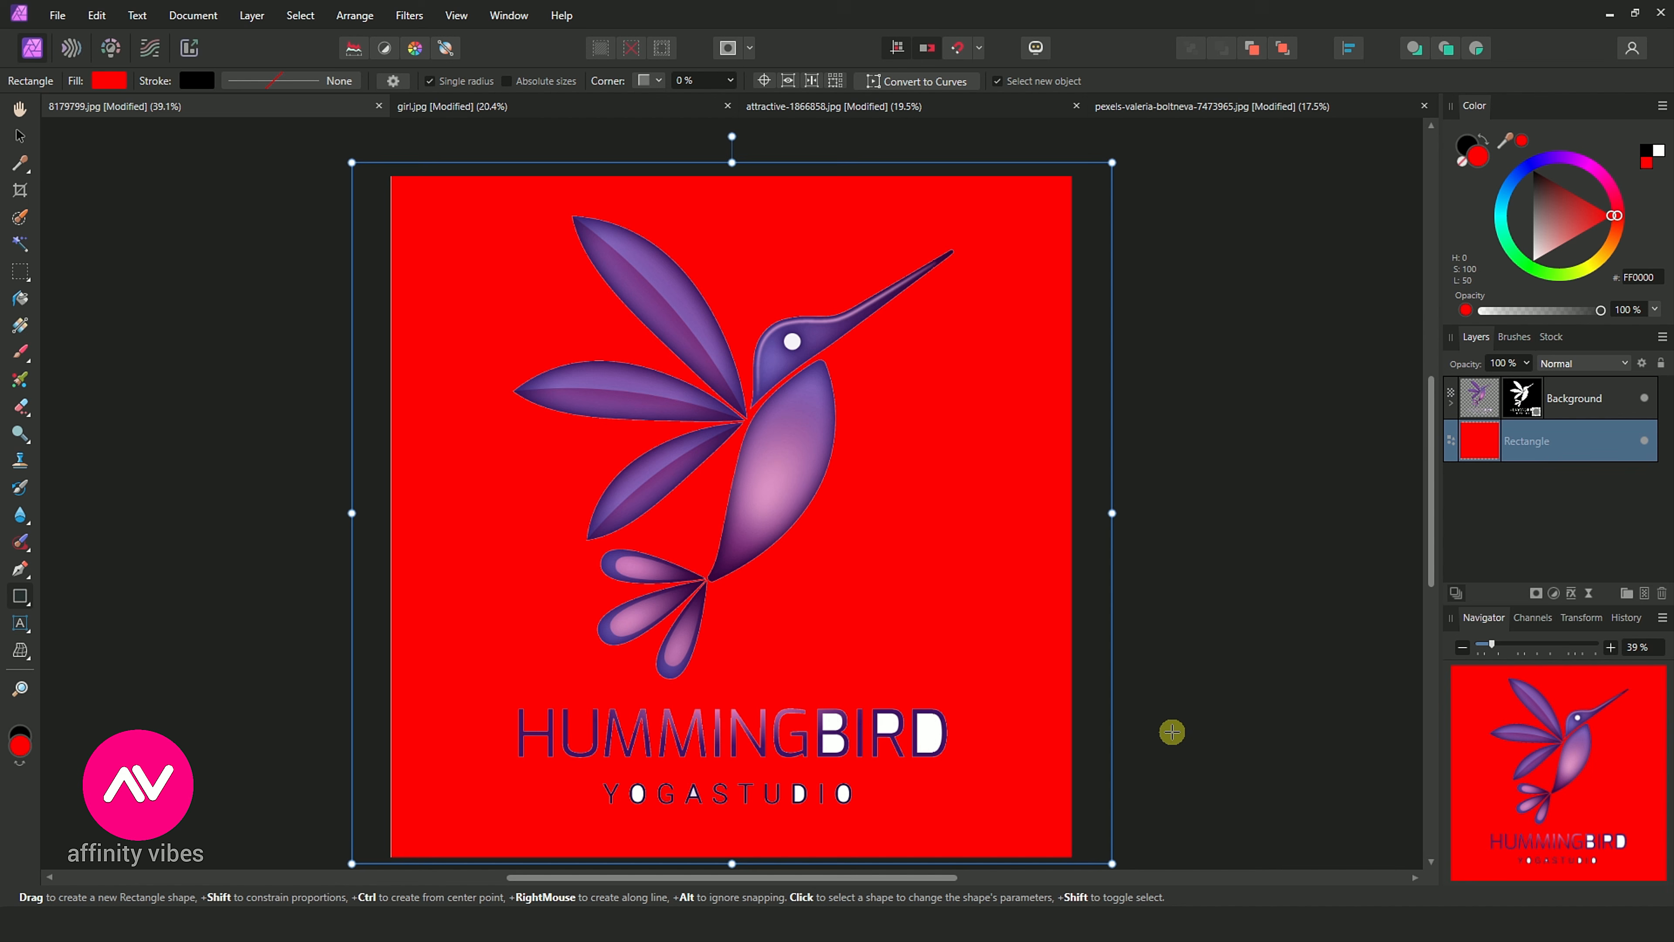
click(20, 108)
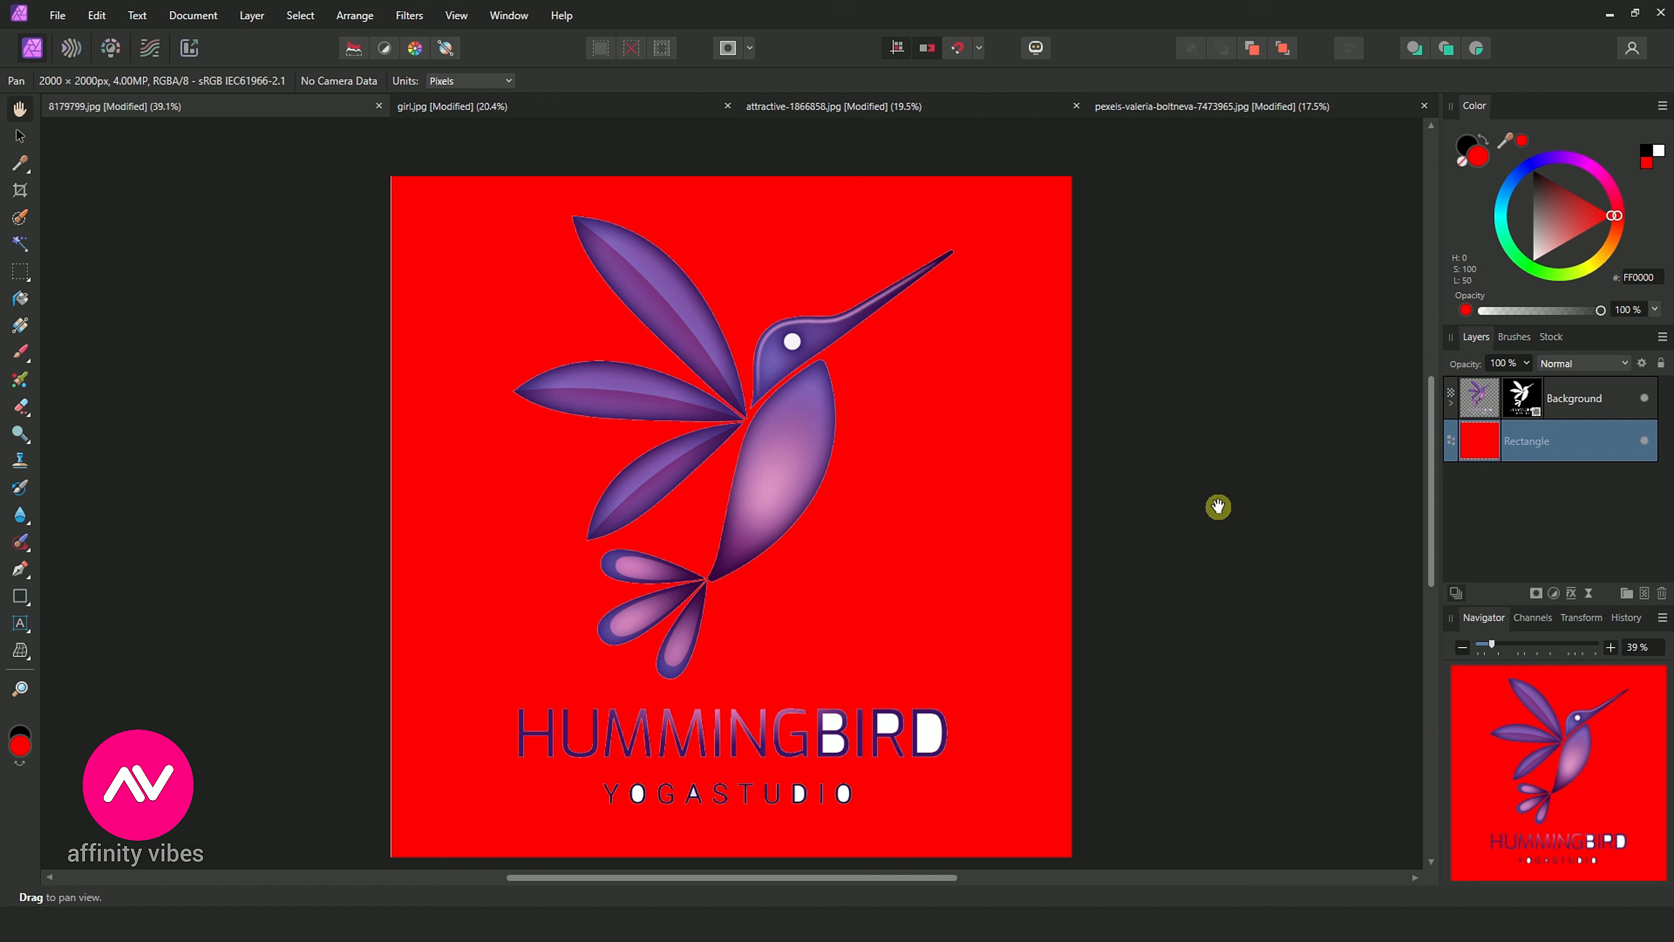
- Undo the red rectangle, the layer mask and the flood selection
key(ctrl+z)
key(ctrl+z)
key(ctrl+z)
key(ctrl+z)
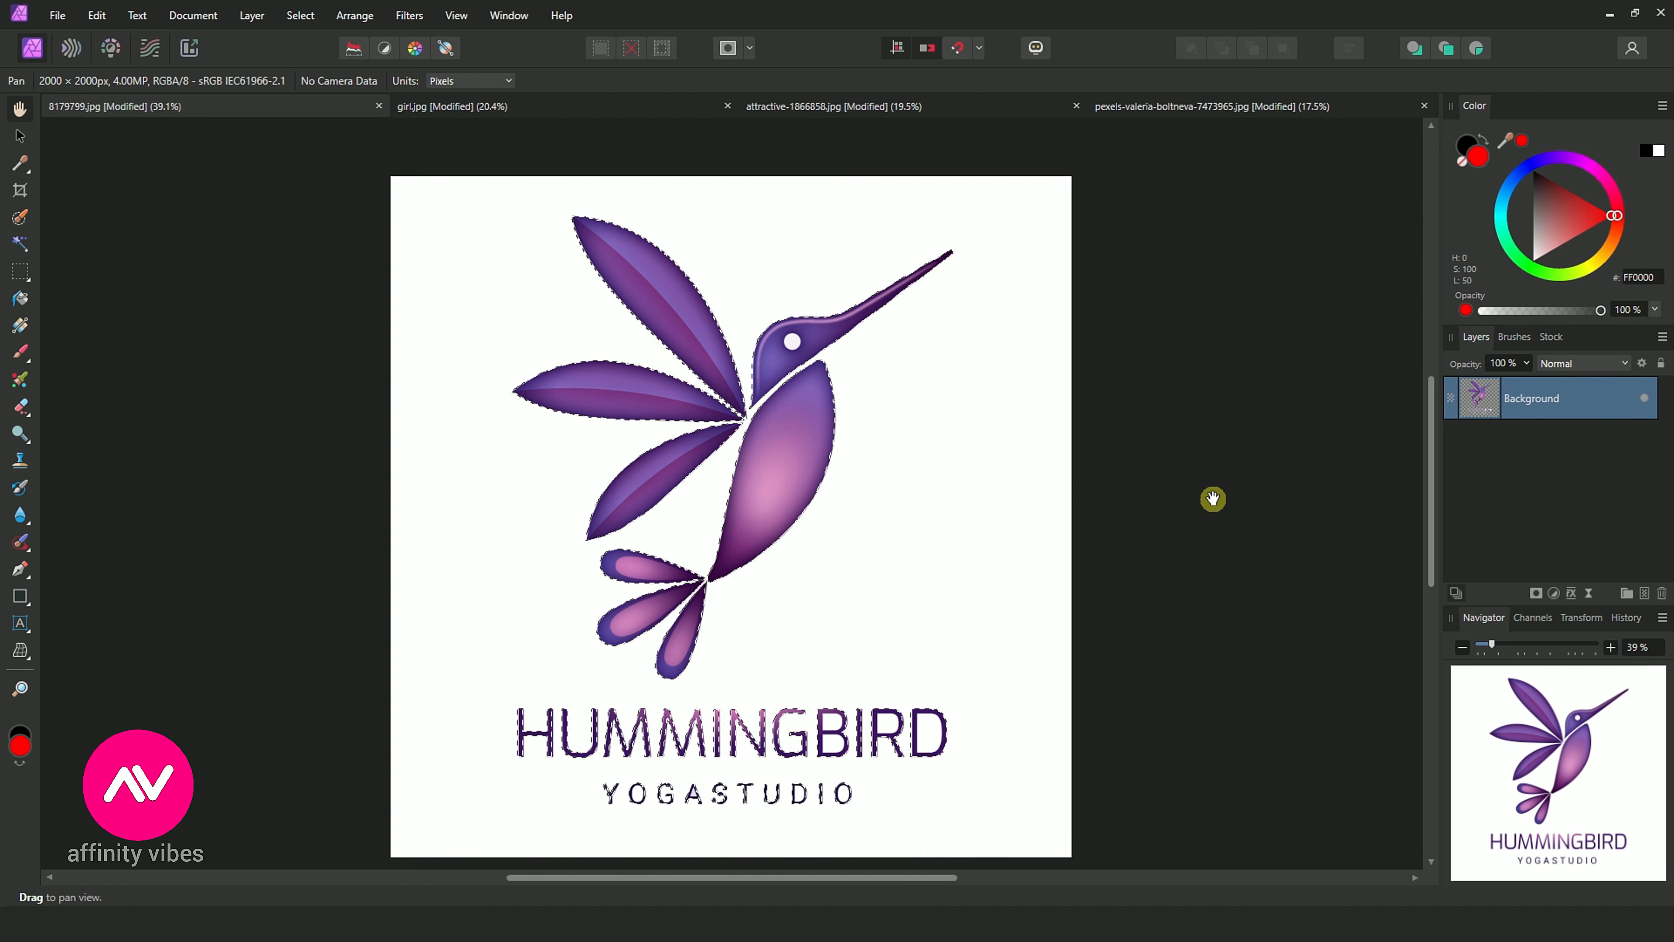
key(ctrl+z)
key(ctrl+z)
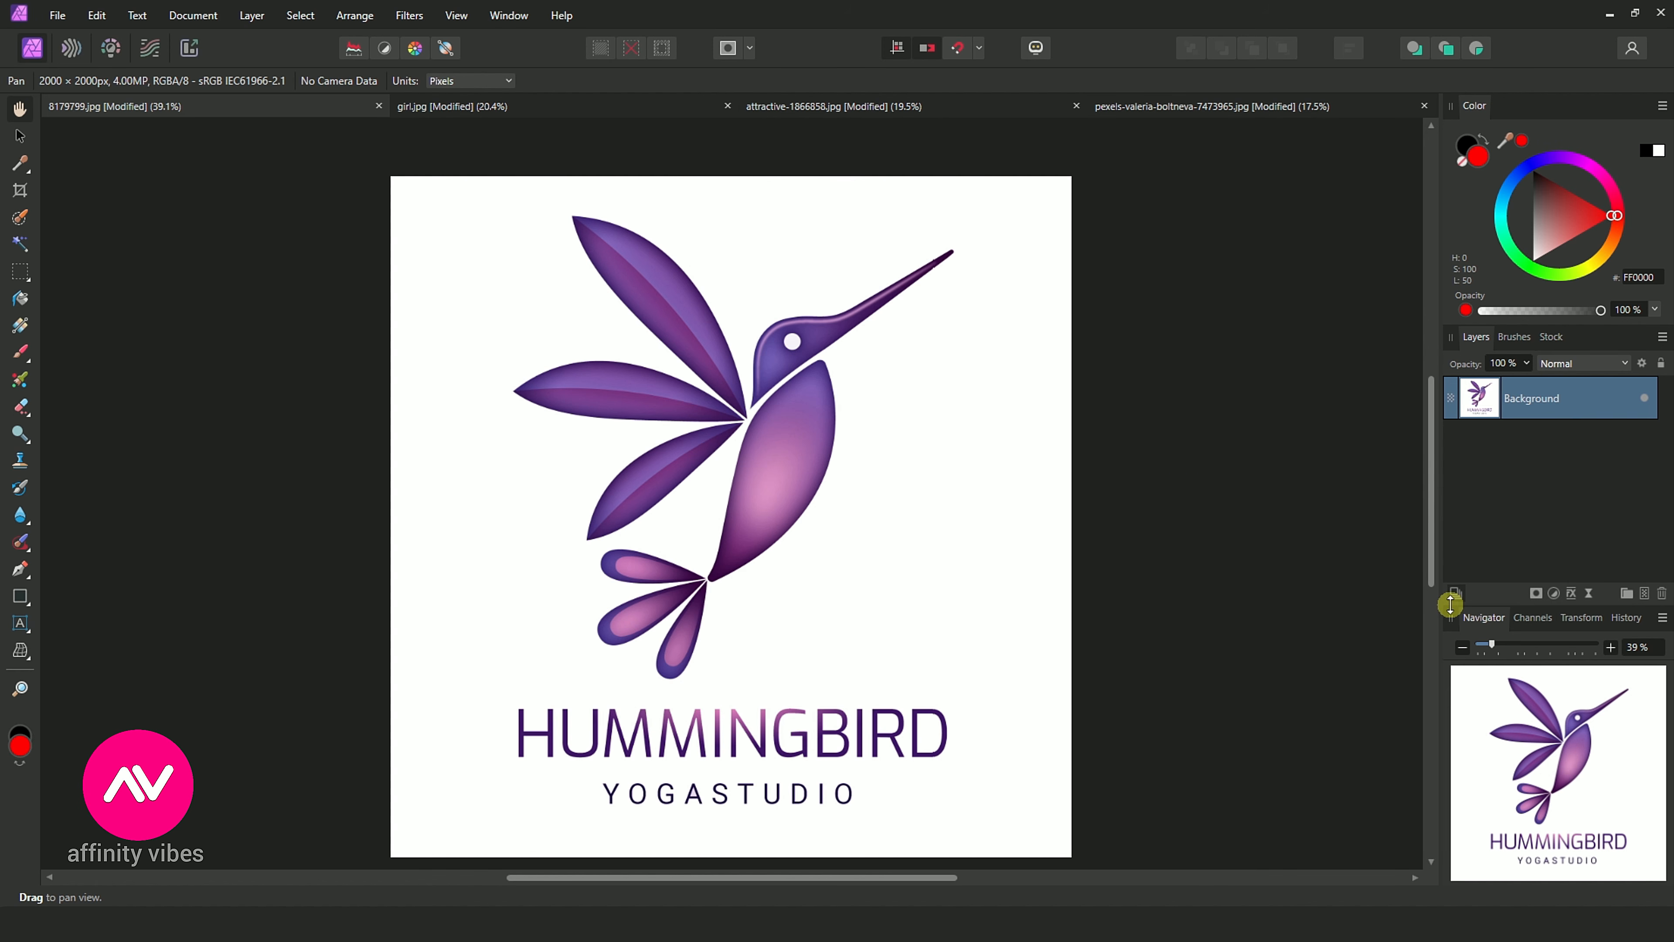
- Isolate the Composite Blue channel and add a Levels adjustment above the logo layer
click(1527, 621)
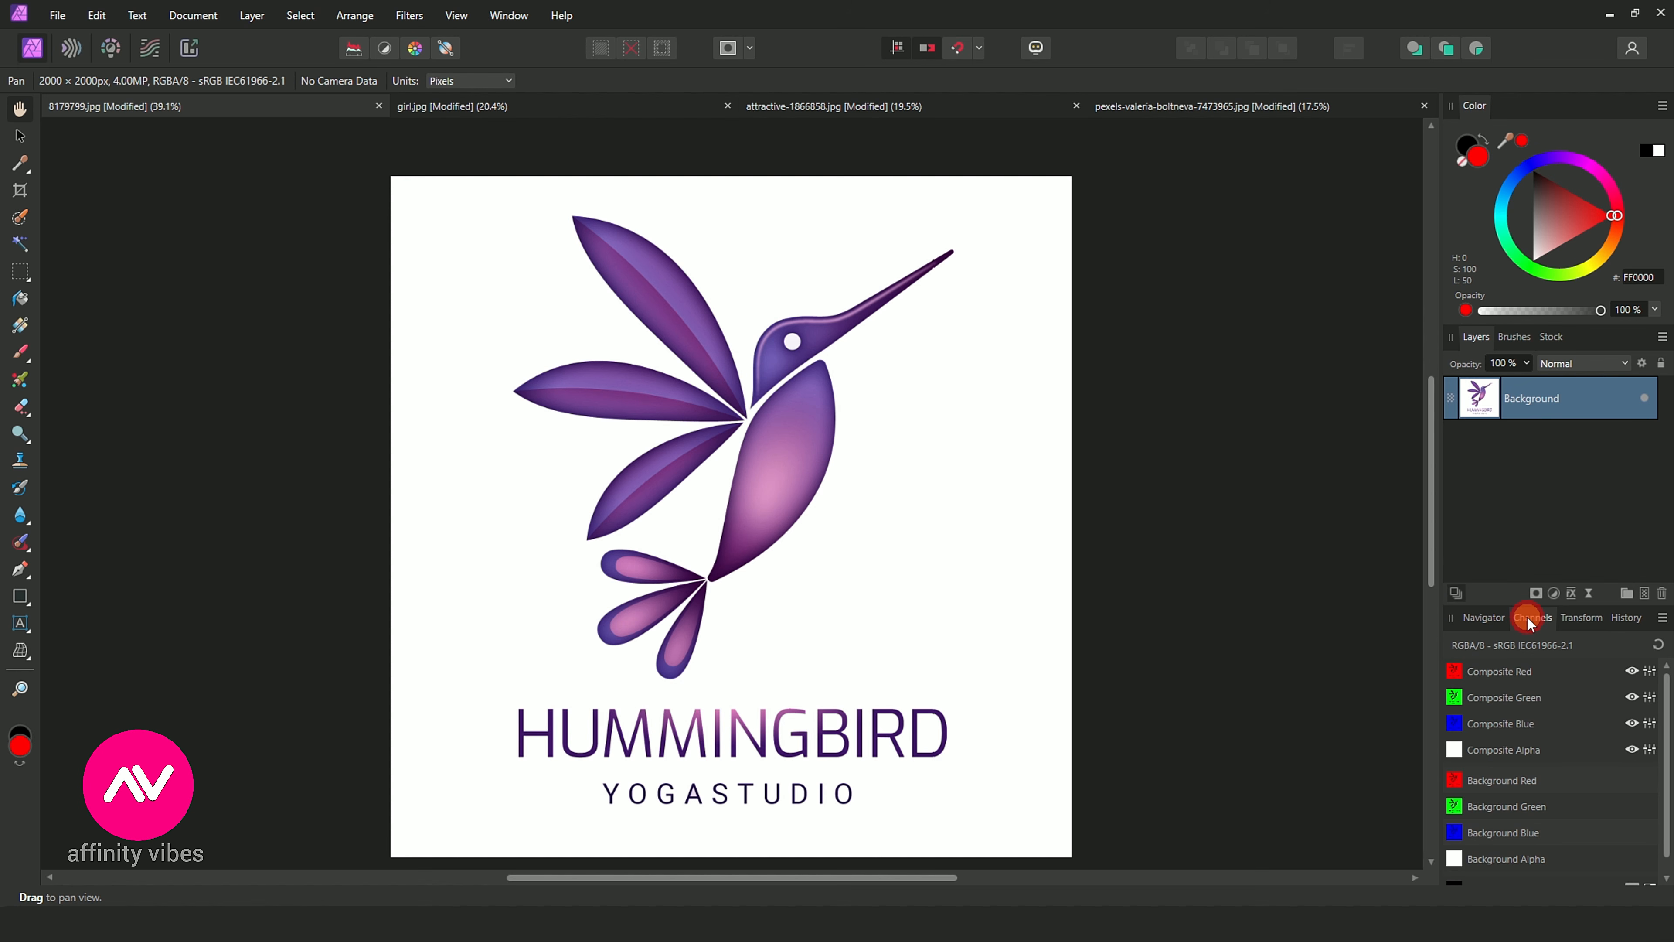
alt+click(1518, 726)
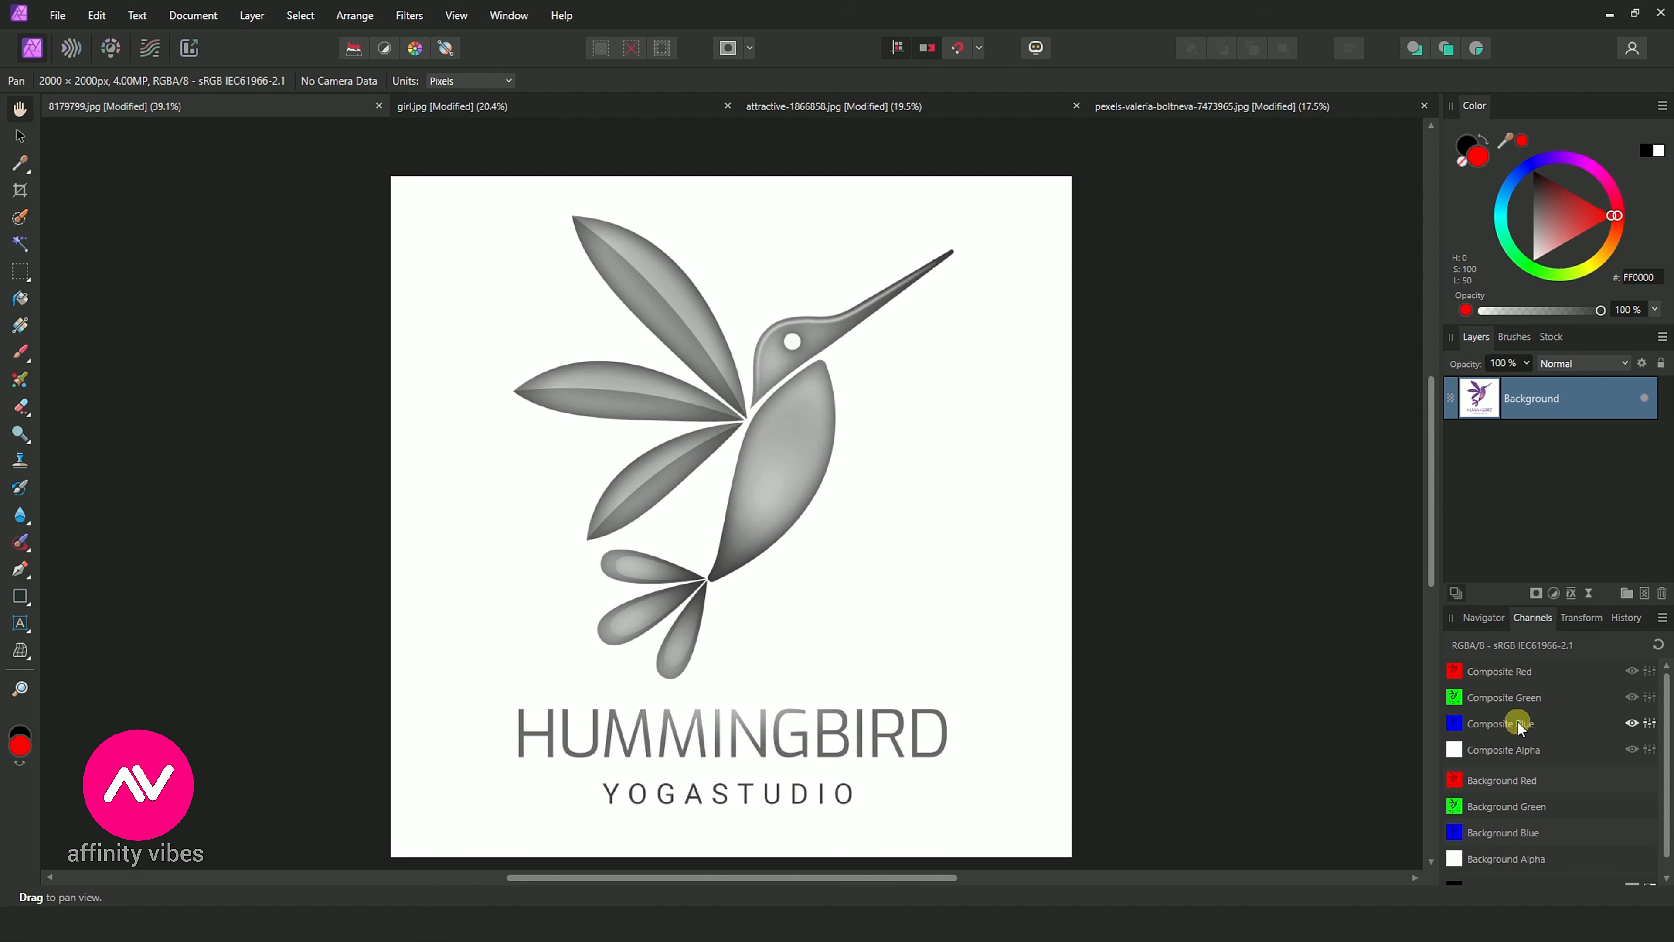
click(1556, 593)
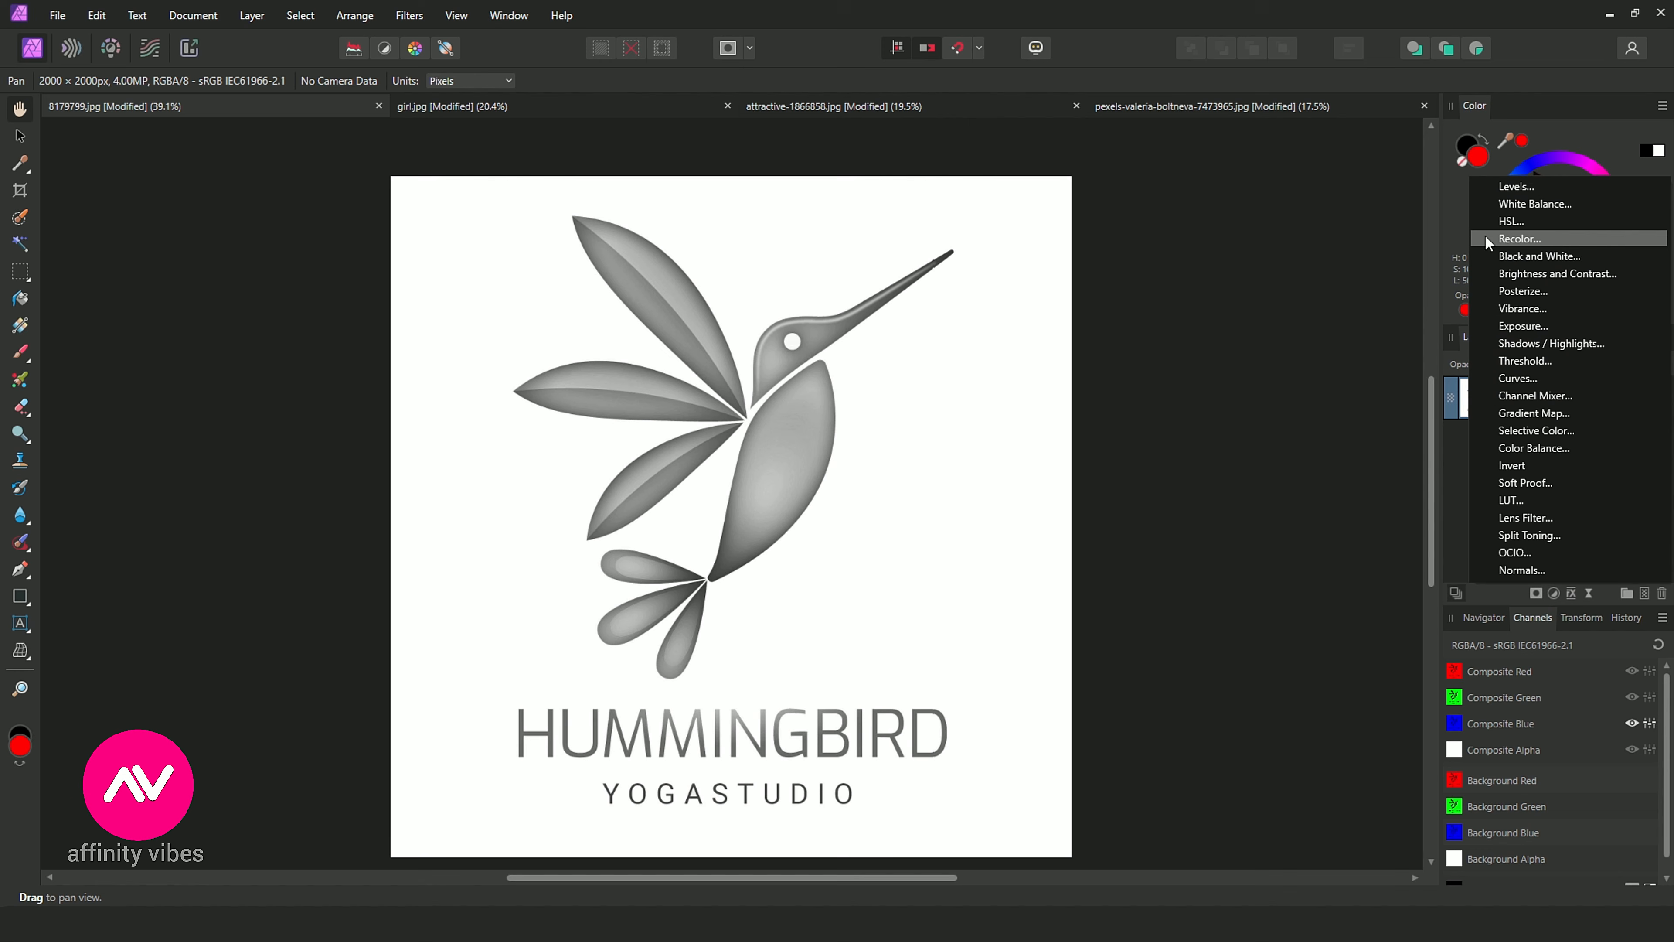
click(1542, 186)
drag(1140, 164, 1195, 212)
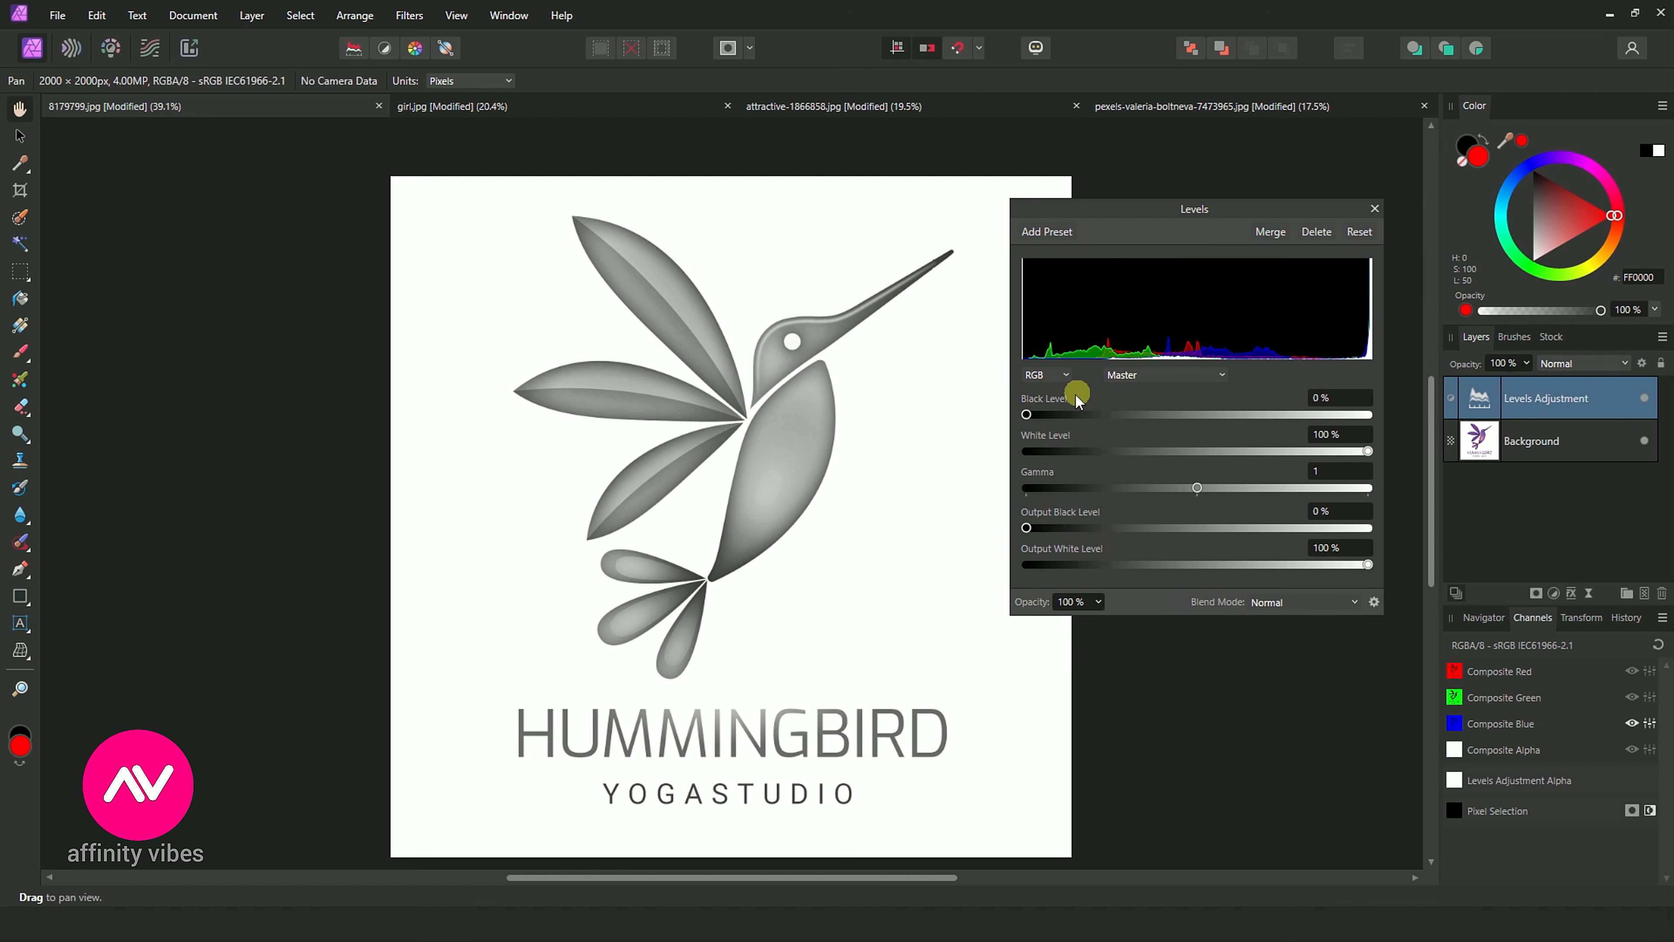
- Set the Levels black level to 85 % and lower the white level below it, turning the logo solid white on black
drag(1027, 416, 1293, 420)
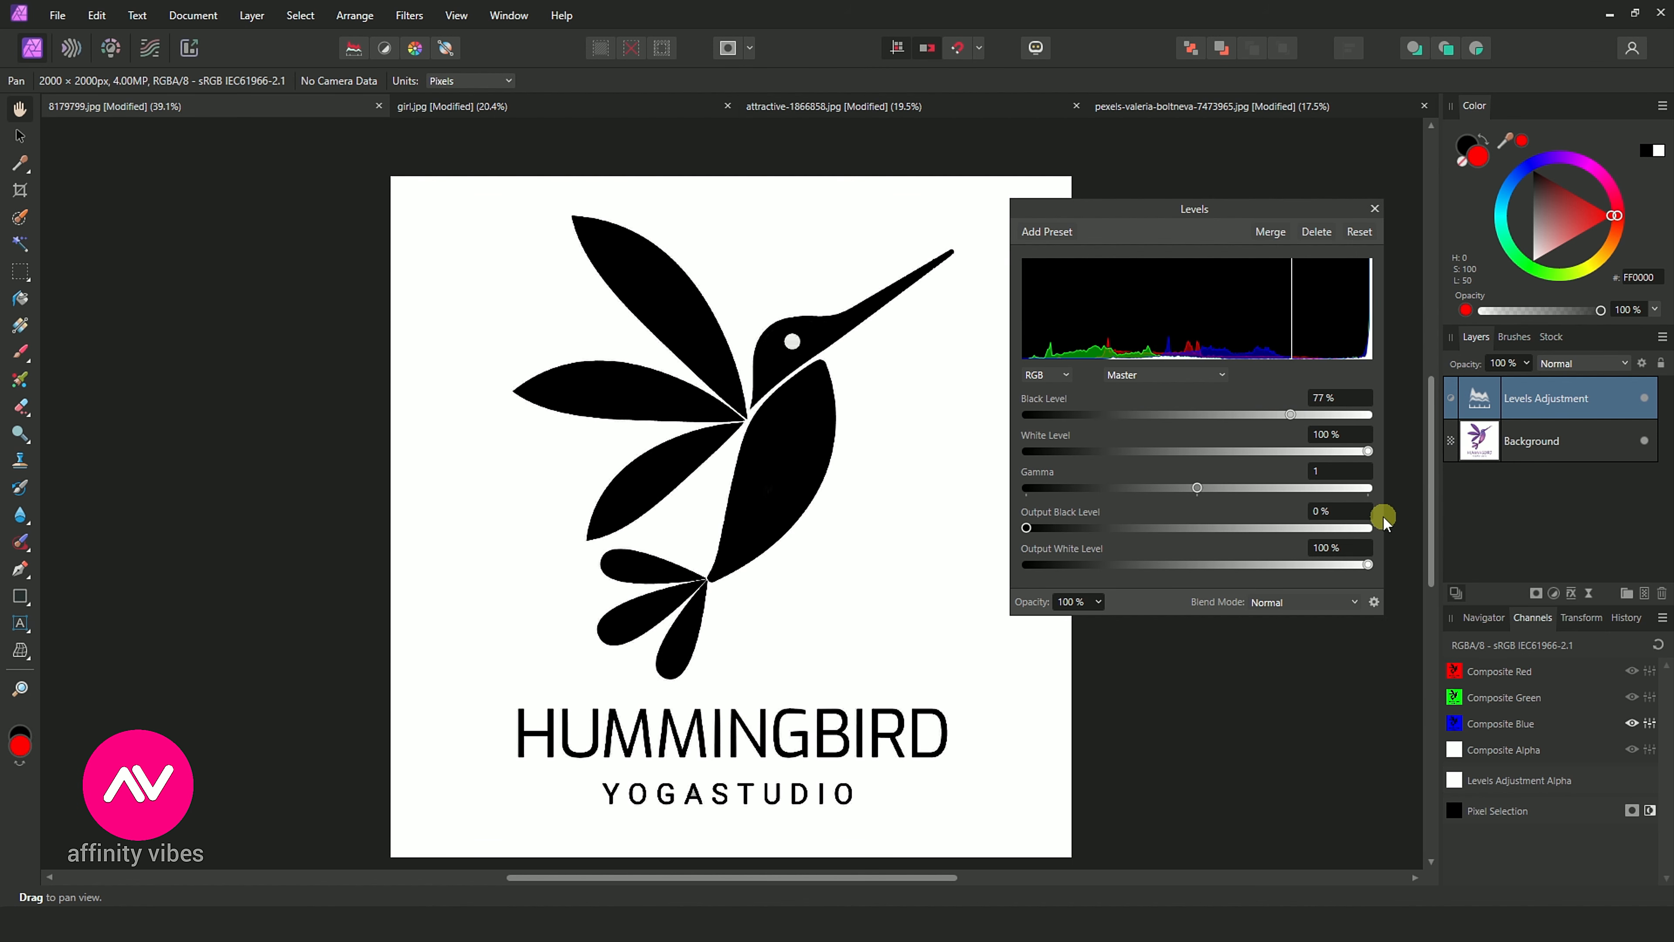
drag(1290, 414, 1312, 415)
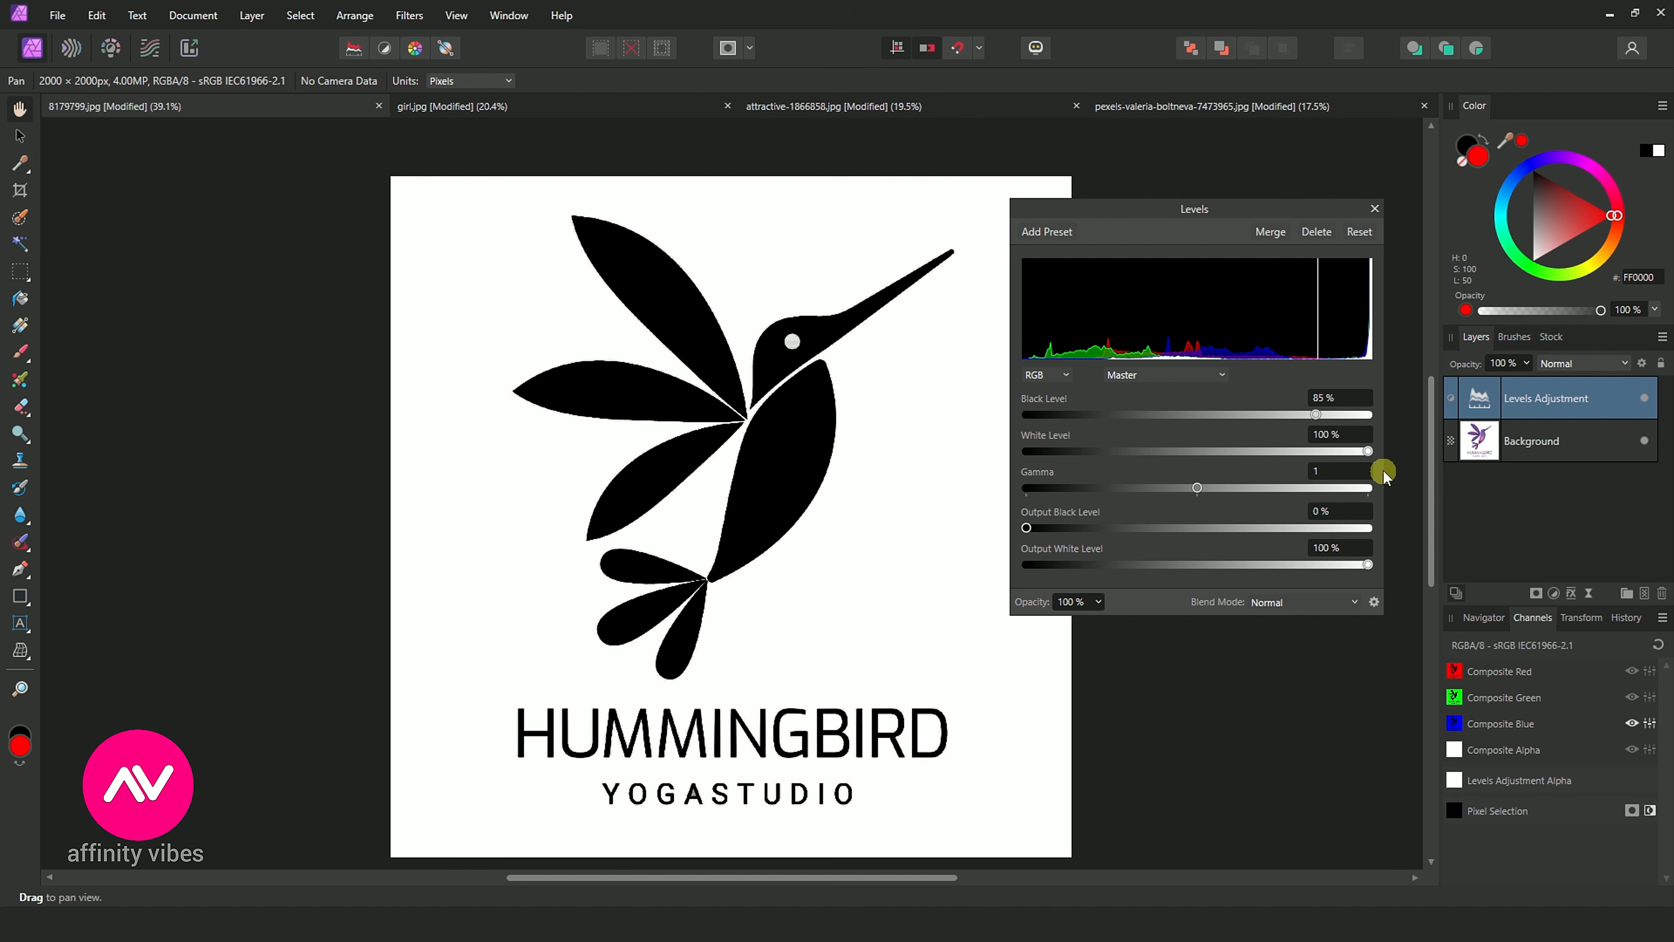
drag(1370, 453, 1310, 456)
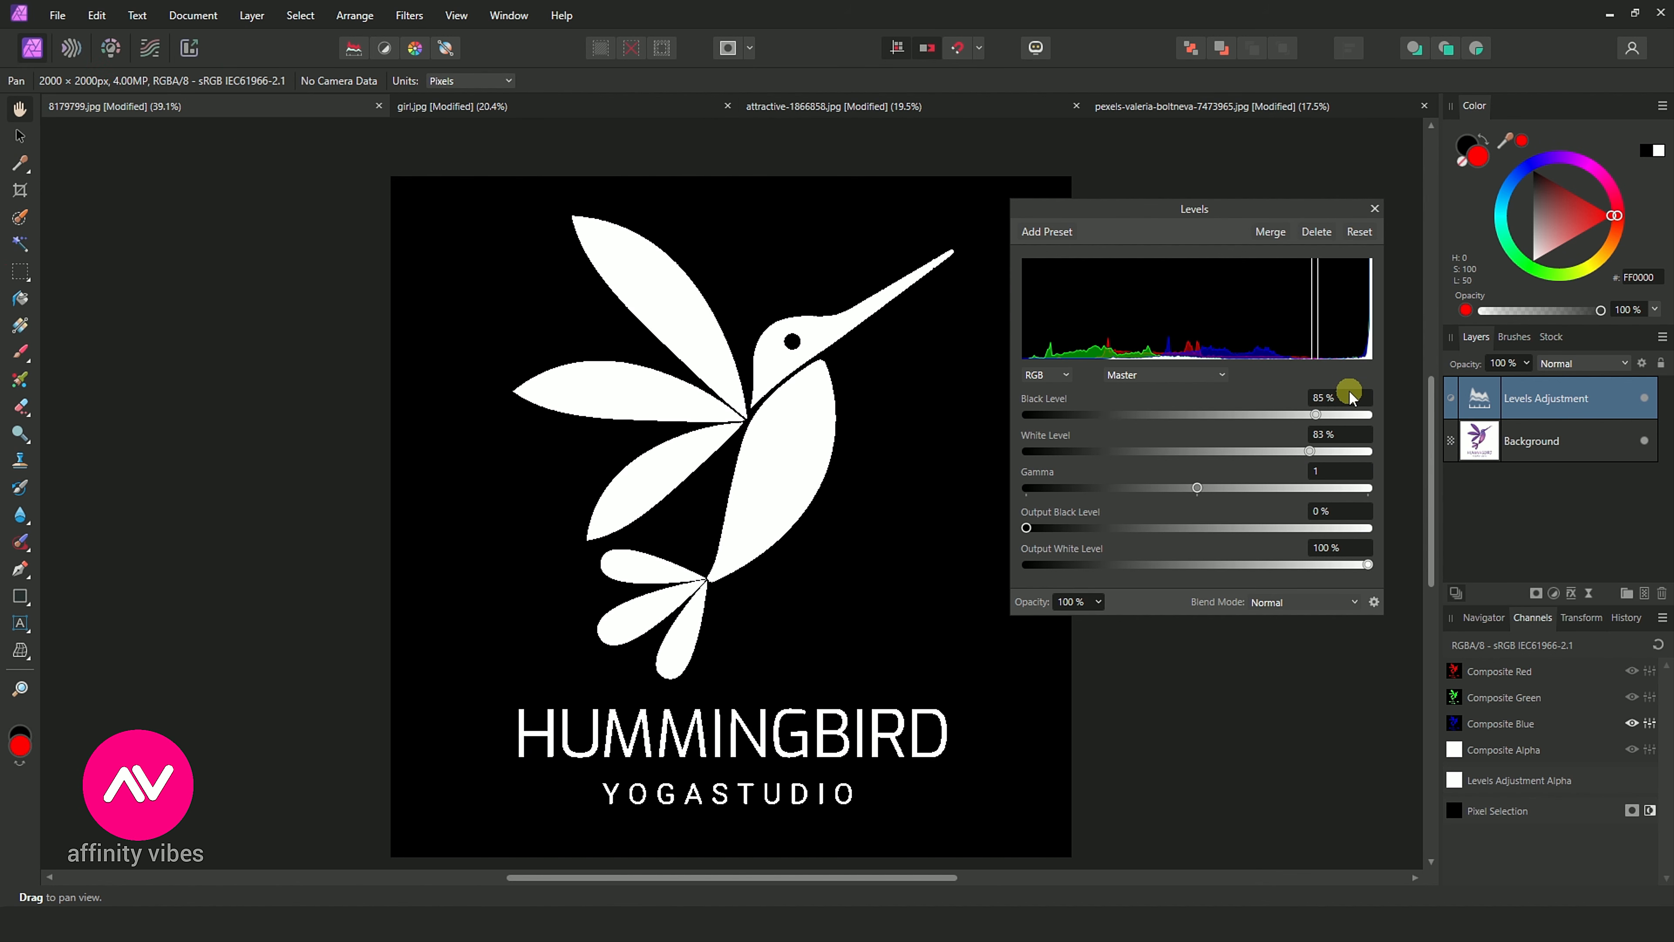
click(1311, 452)
mouse_move(1310, 452)
mouse_down()
mouse_move(1283, 455)
mouse_move(1298, 454)
mouse_up()
click(1376, 211)
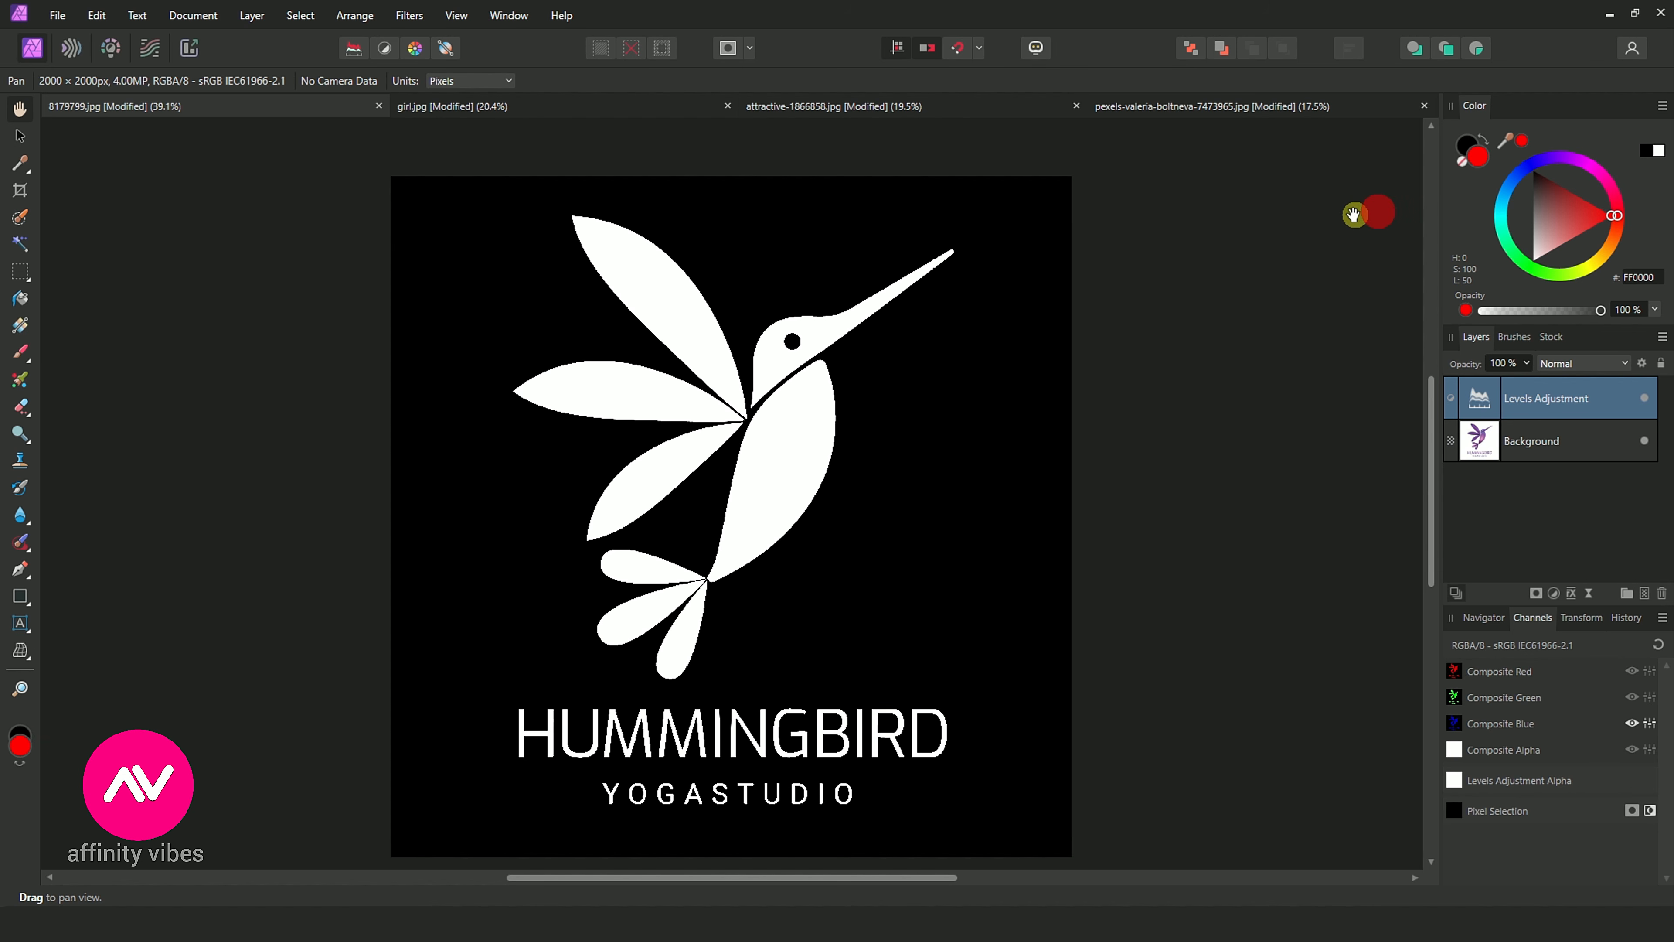
- Add the Composite Blue channel to the pixel selection
right_click(1504, 718)
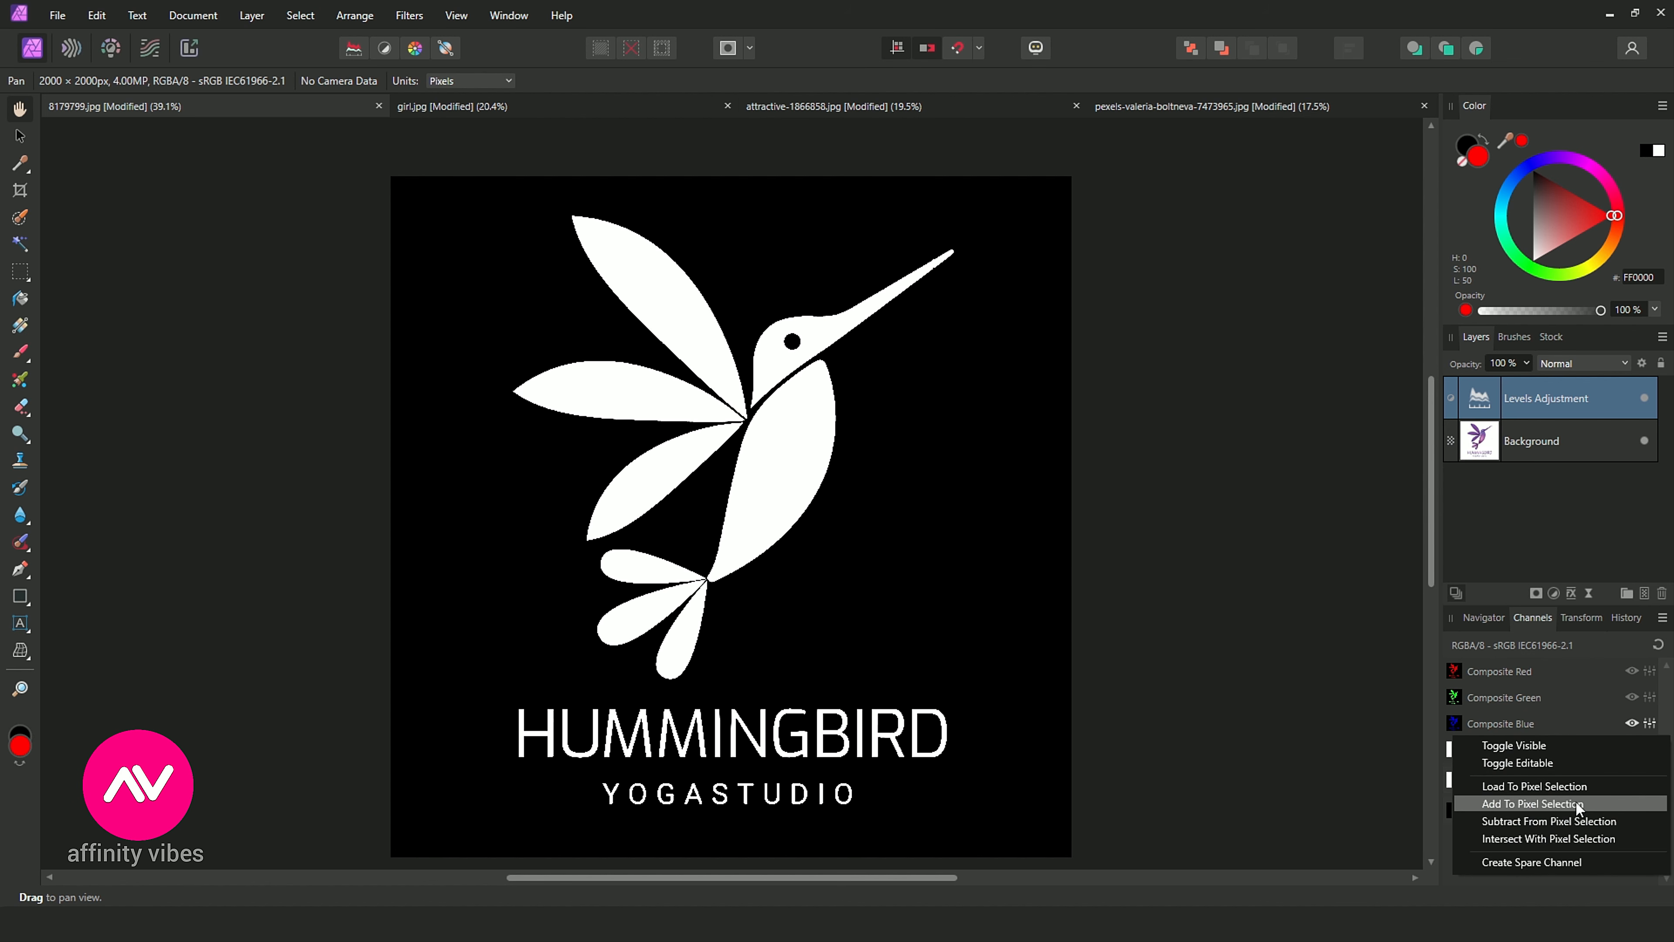
click(1599, 803)
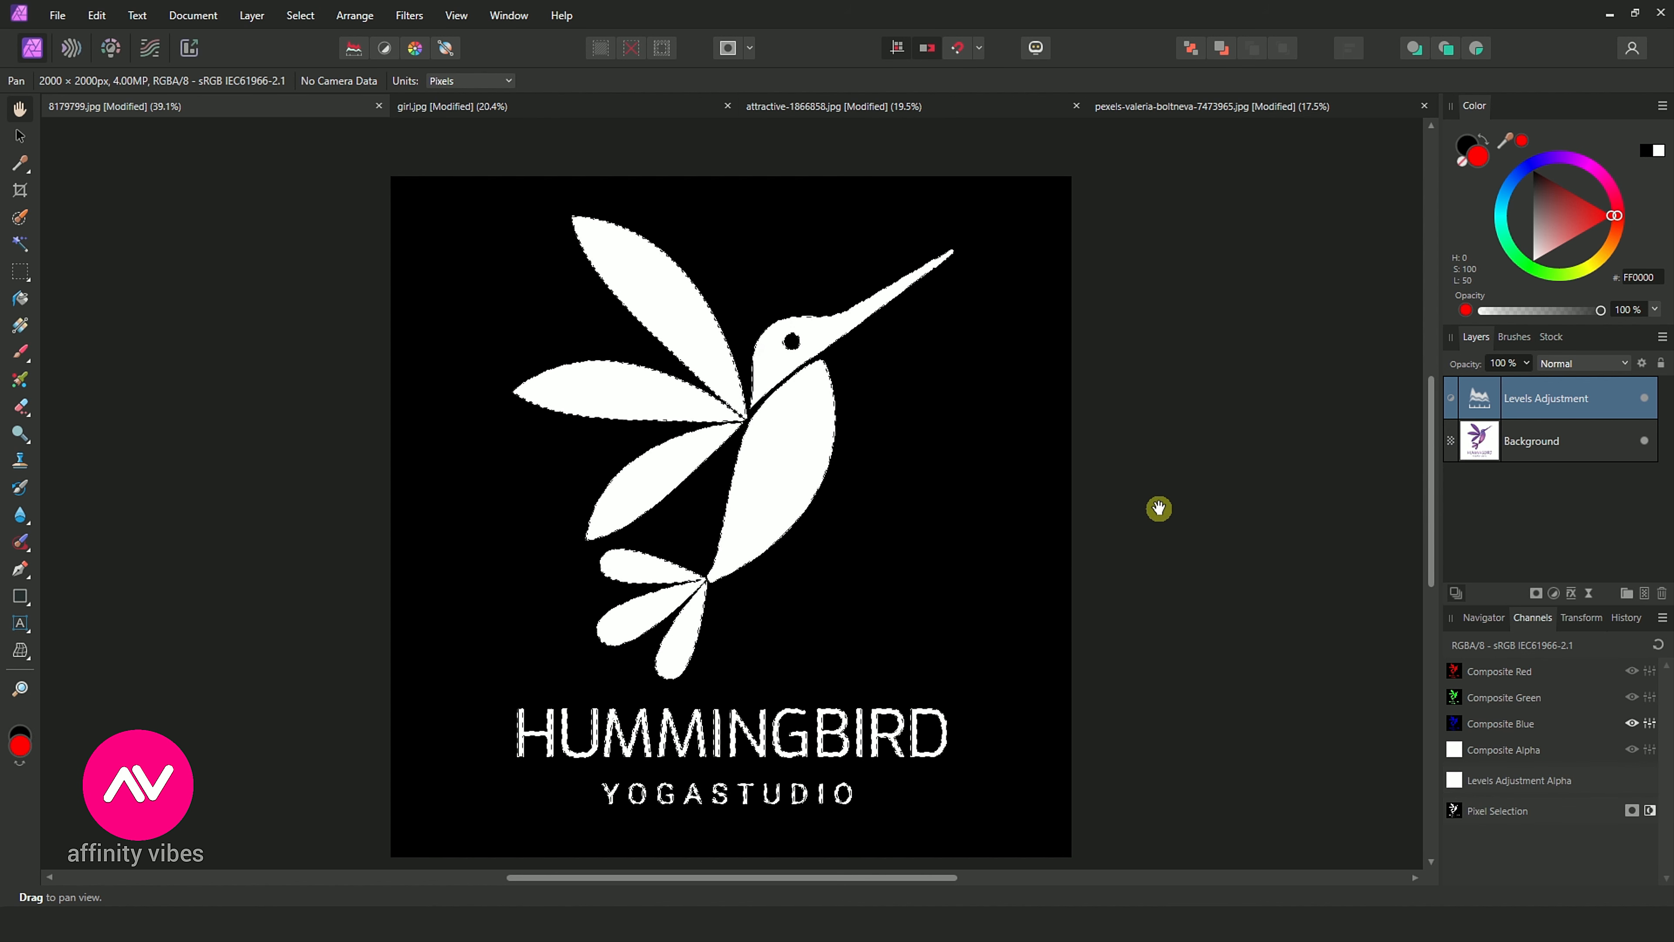
- Mask the Background layer with the selection, hiding the Levels adjustment and resetting the channels to full color
click(1543, 440)
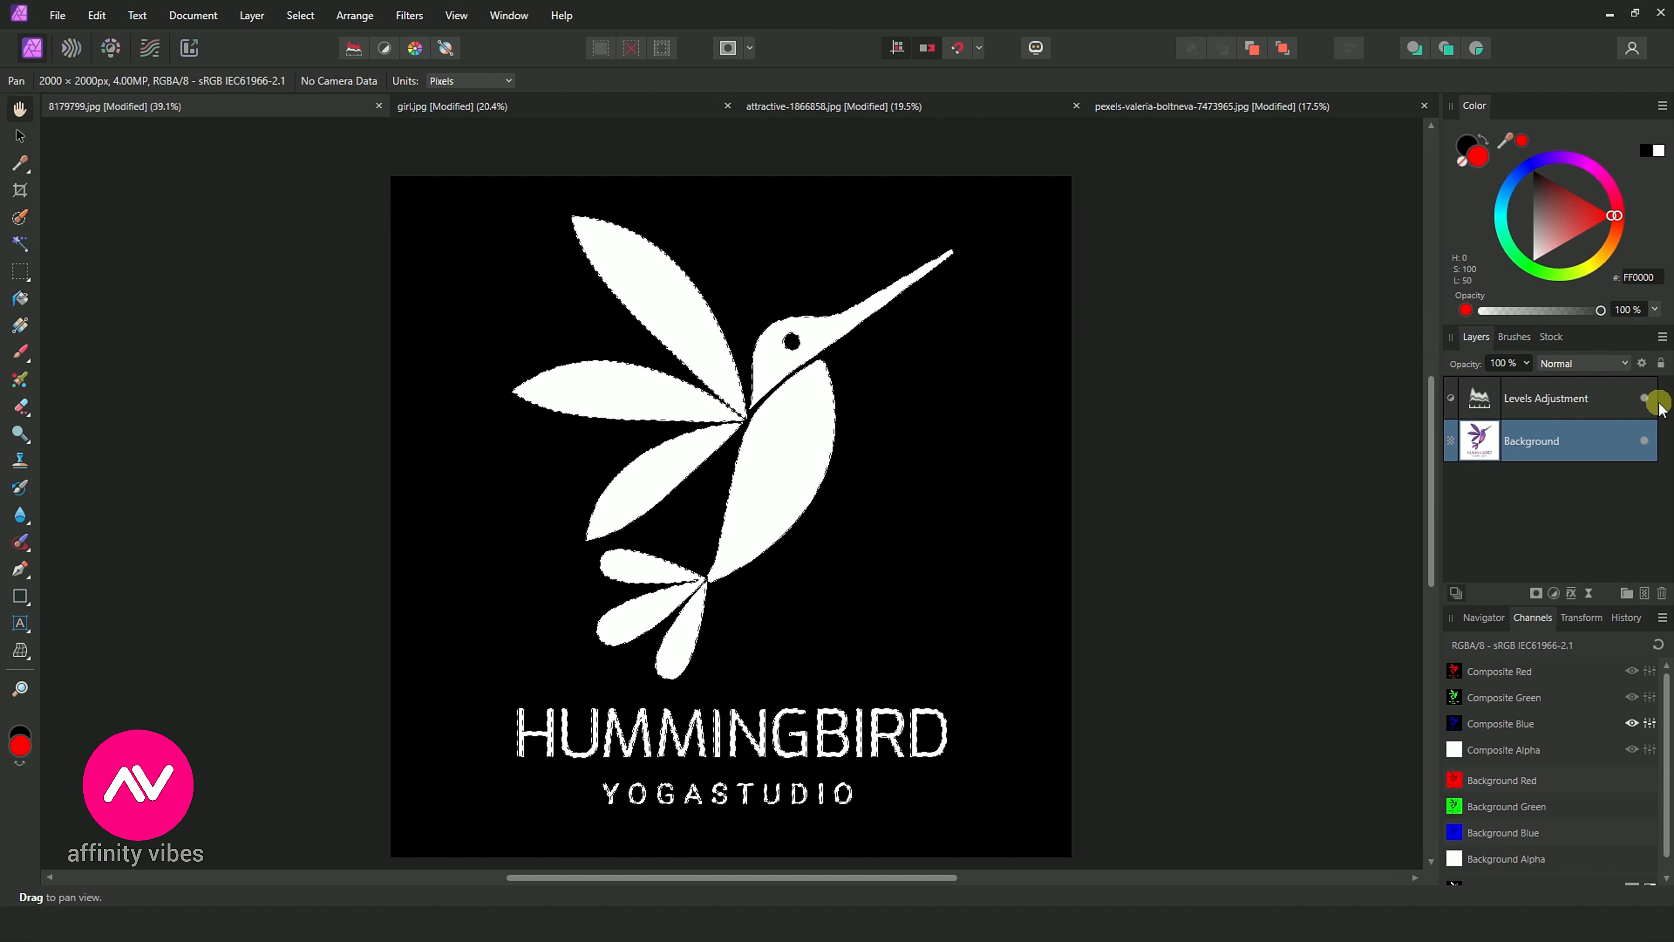
click(1643, 399)
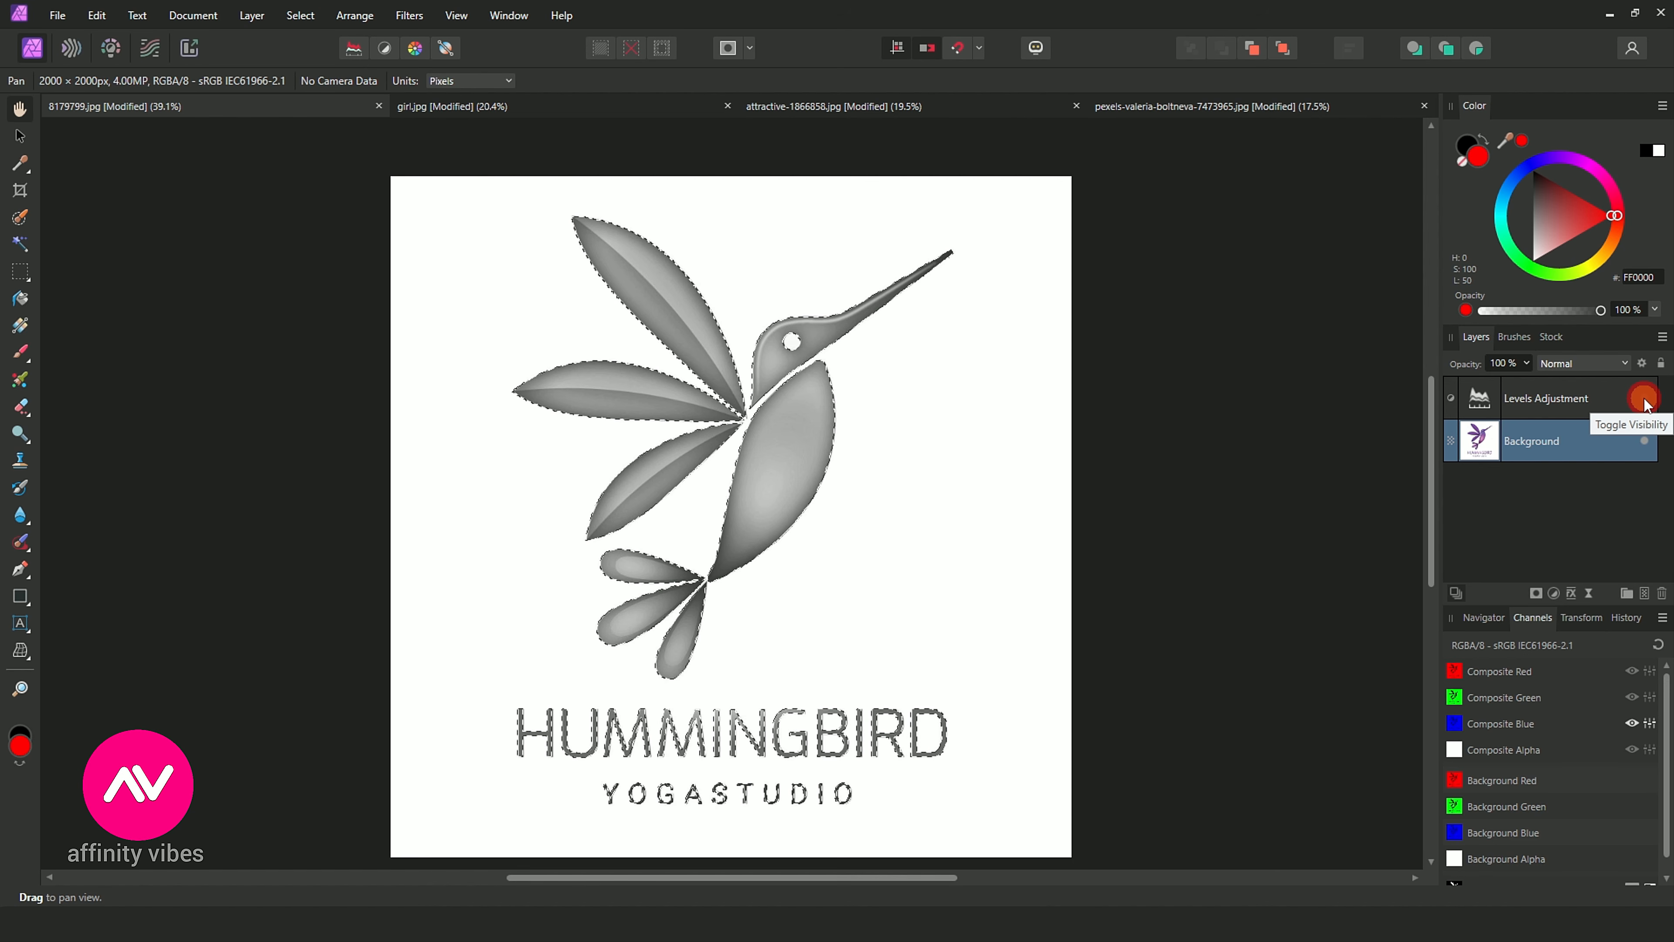
click(1533, 592)
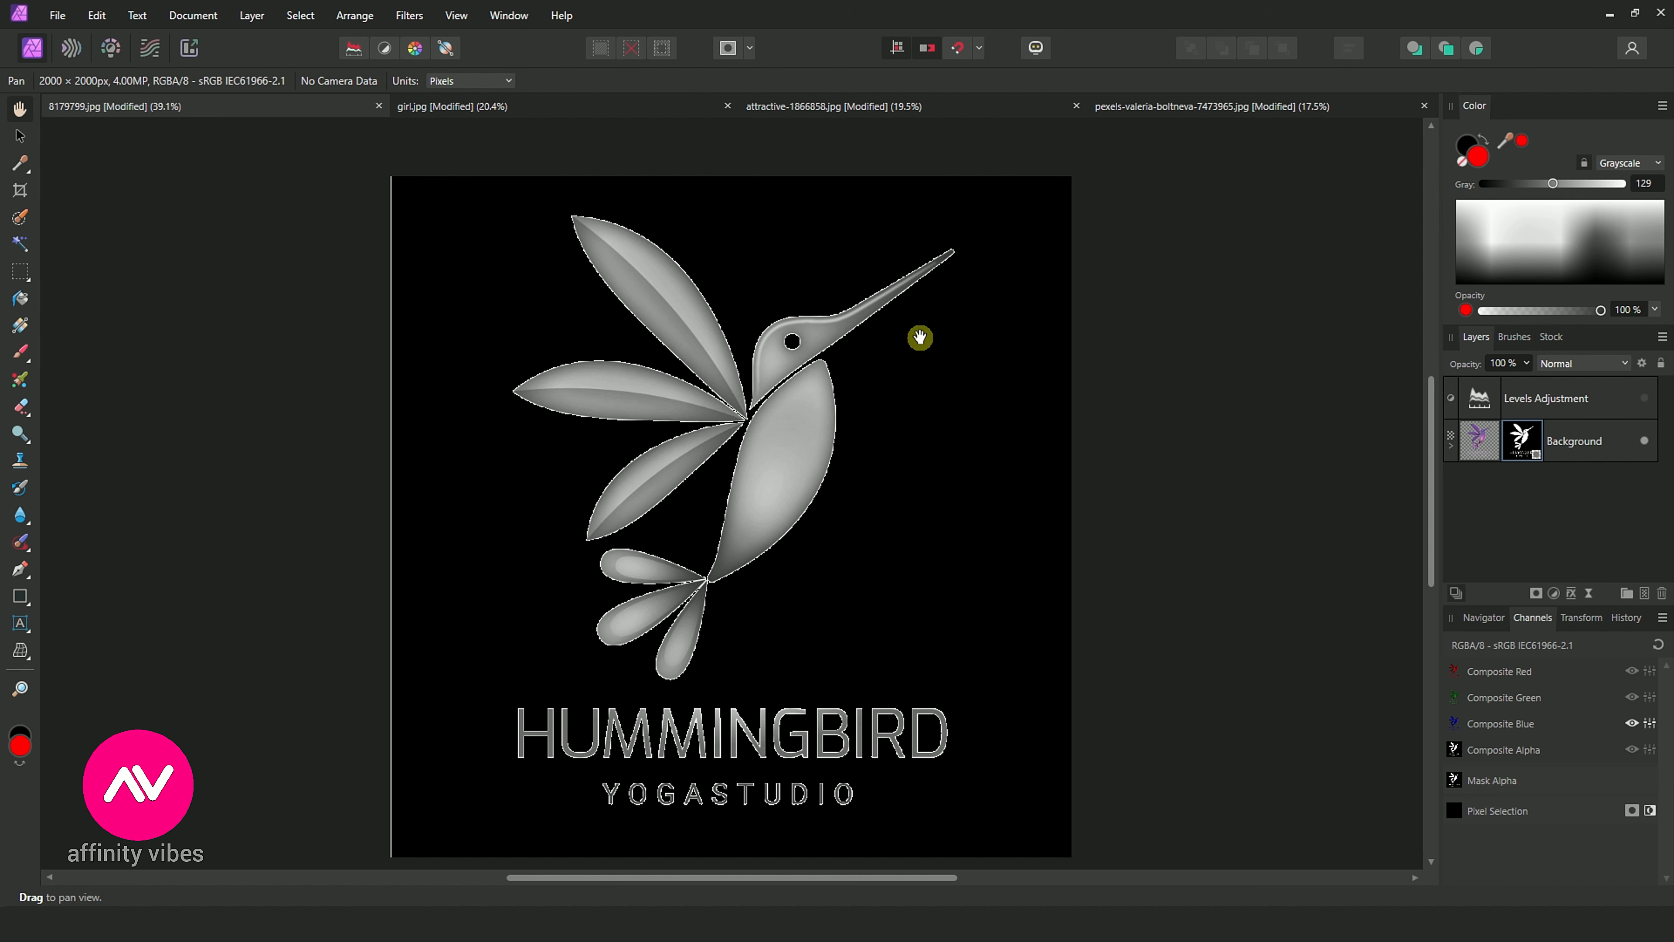
click(1657, 643)
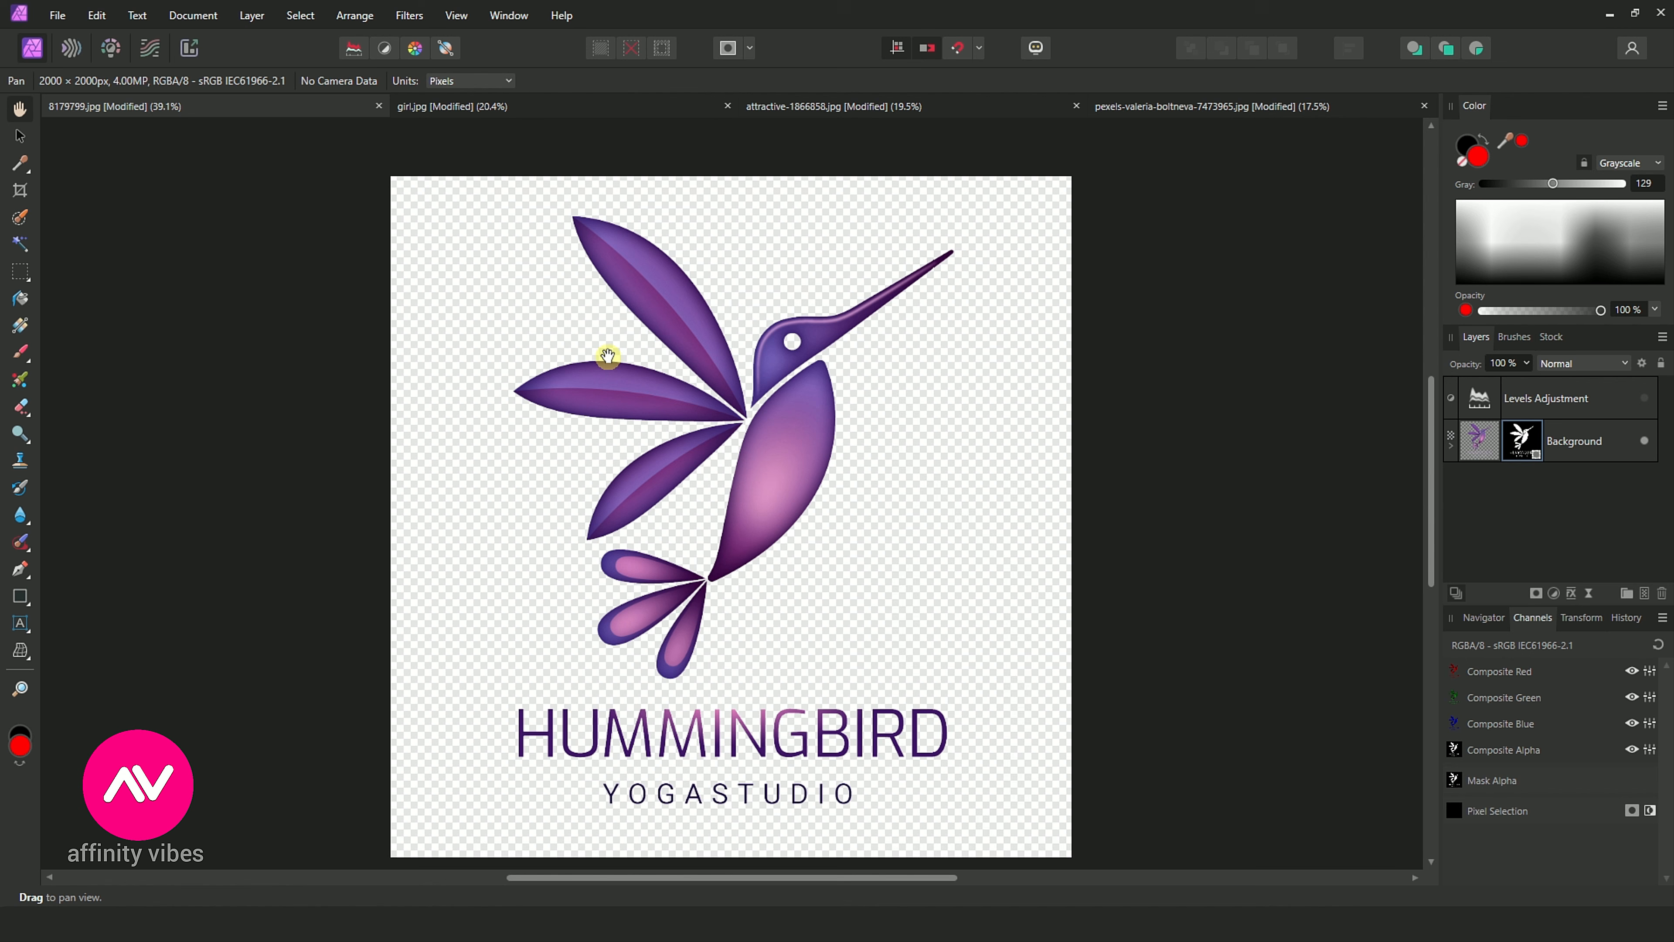
- Set up an export of the whole document at 2000 × 2000 px, comparing JPEG and choosing PNG to keep the transparency
click(56, 15)
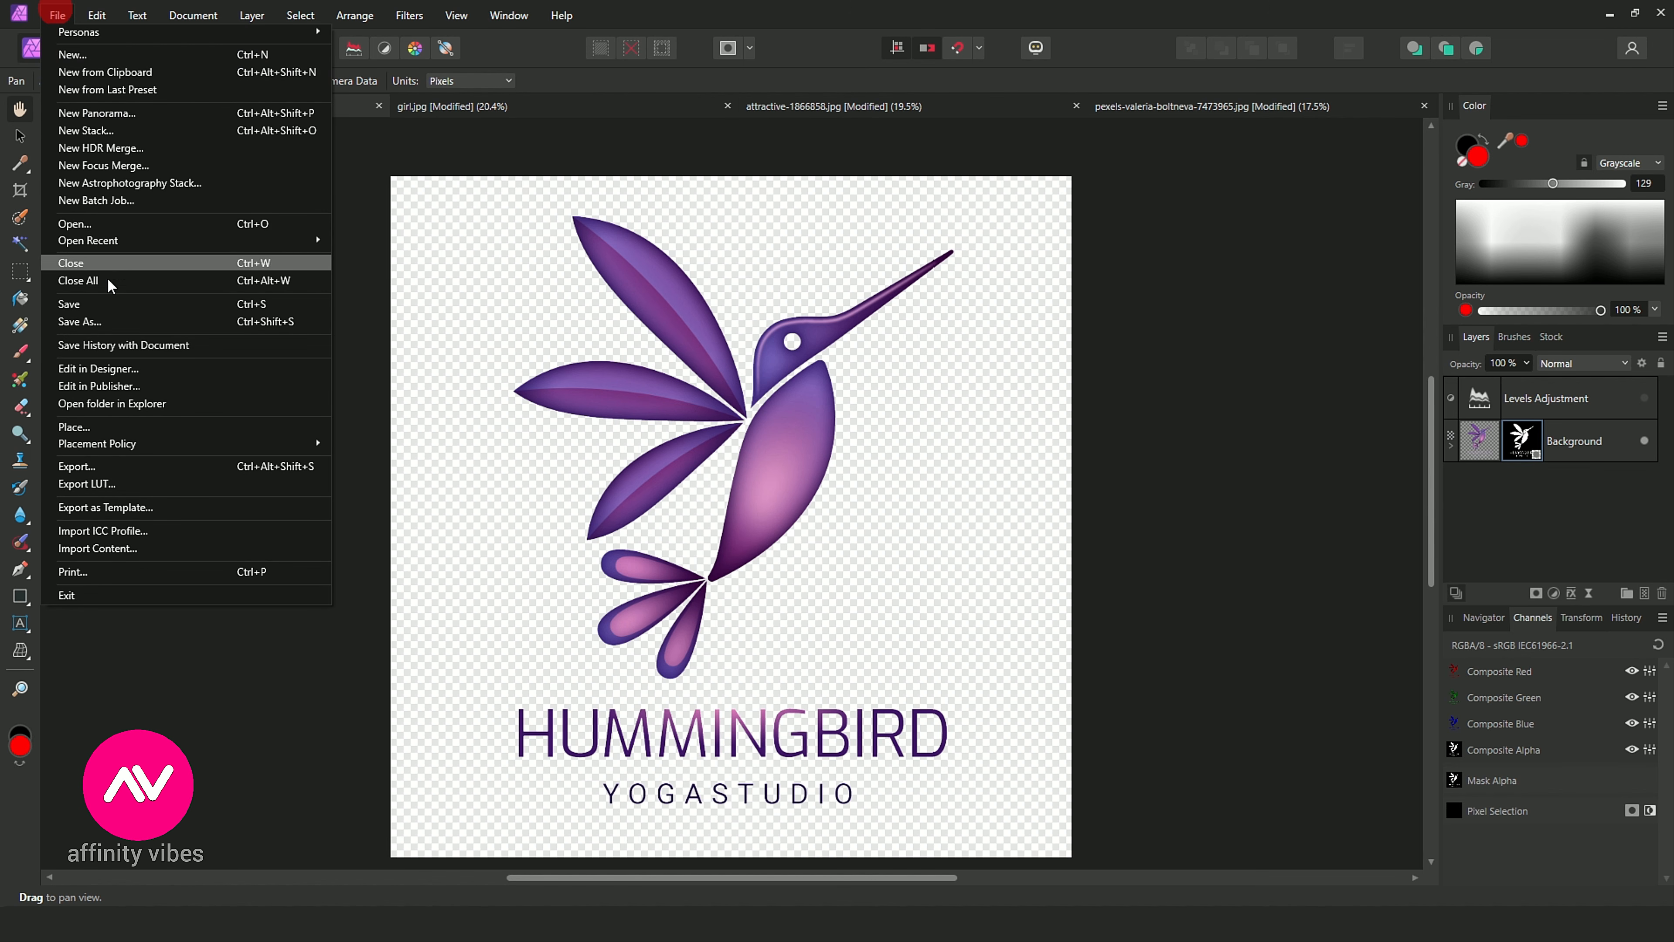
click(129, 463)
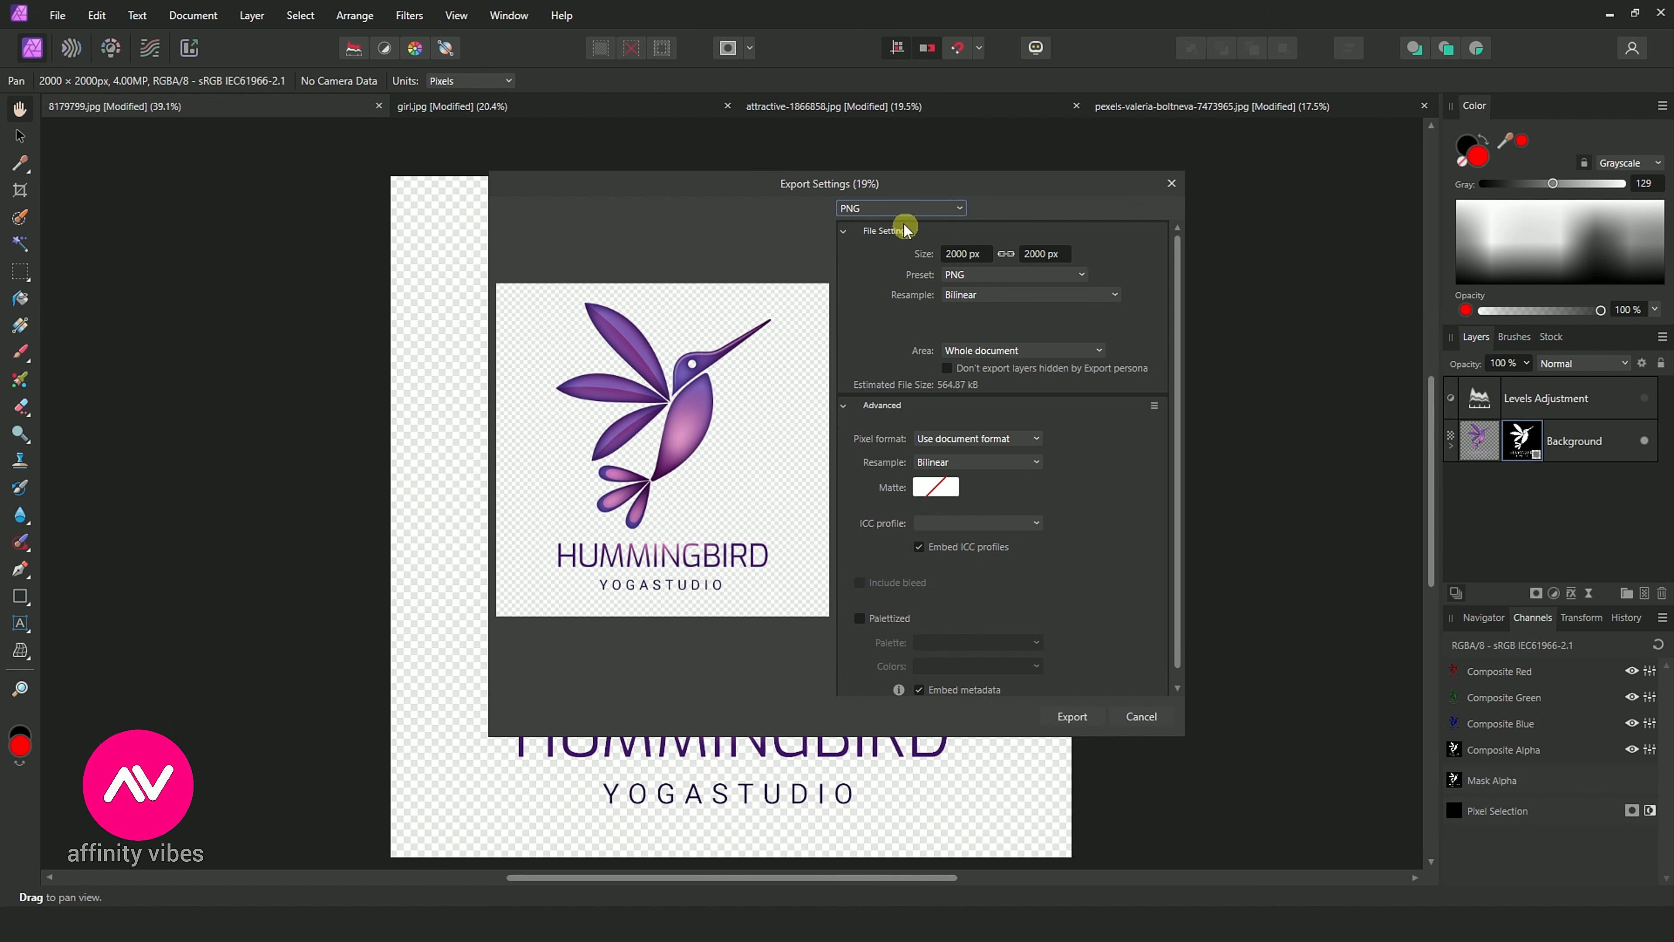
click(901, 208)
click(874, 246)
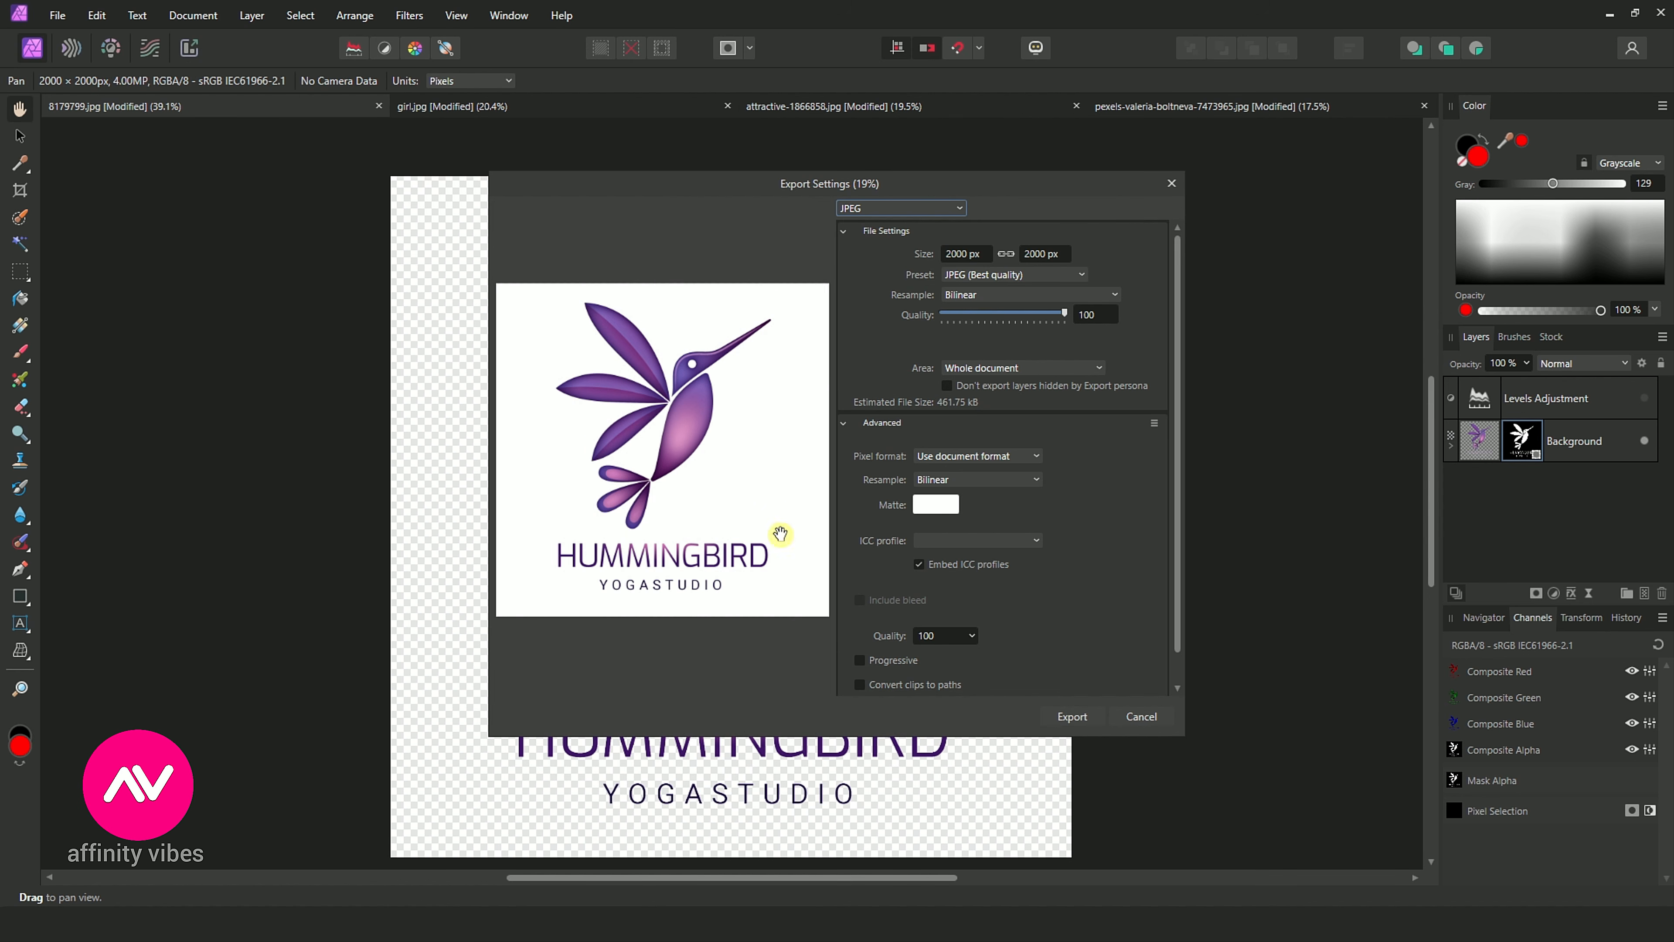
click(883, 207)
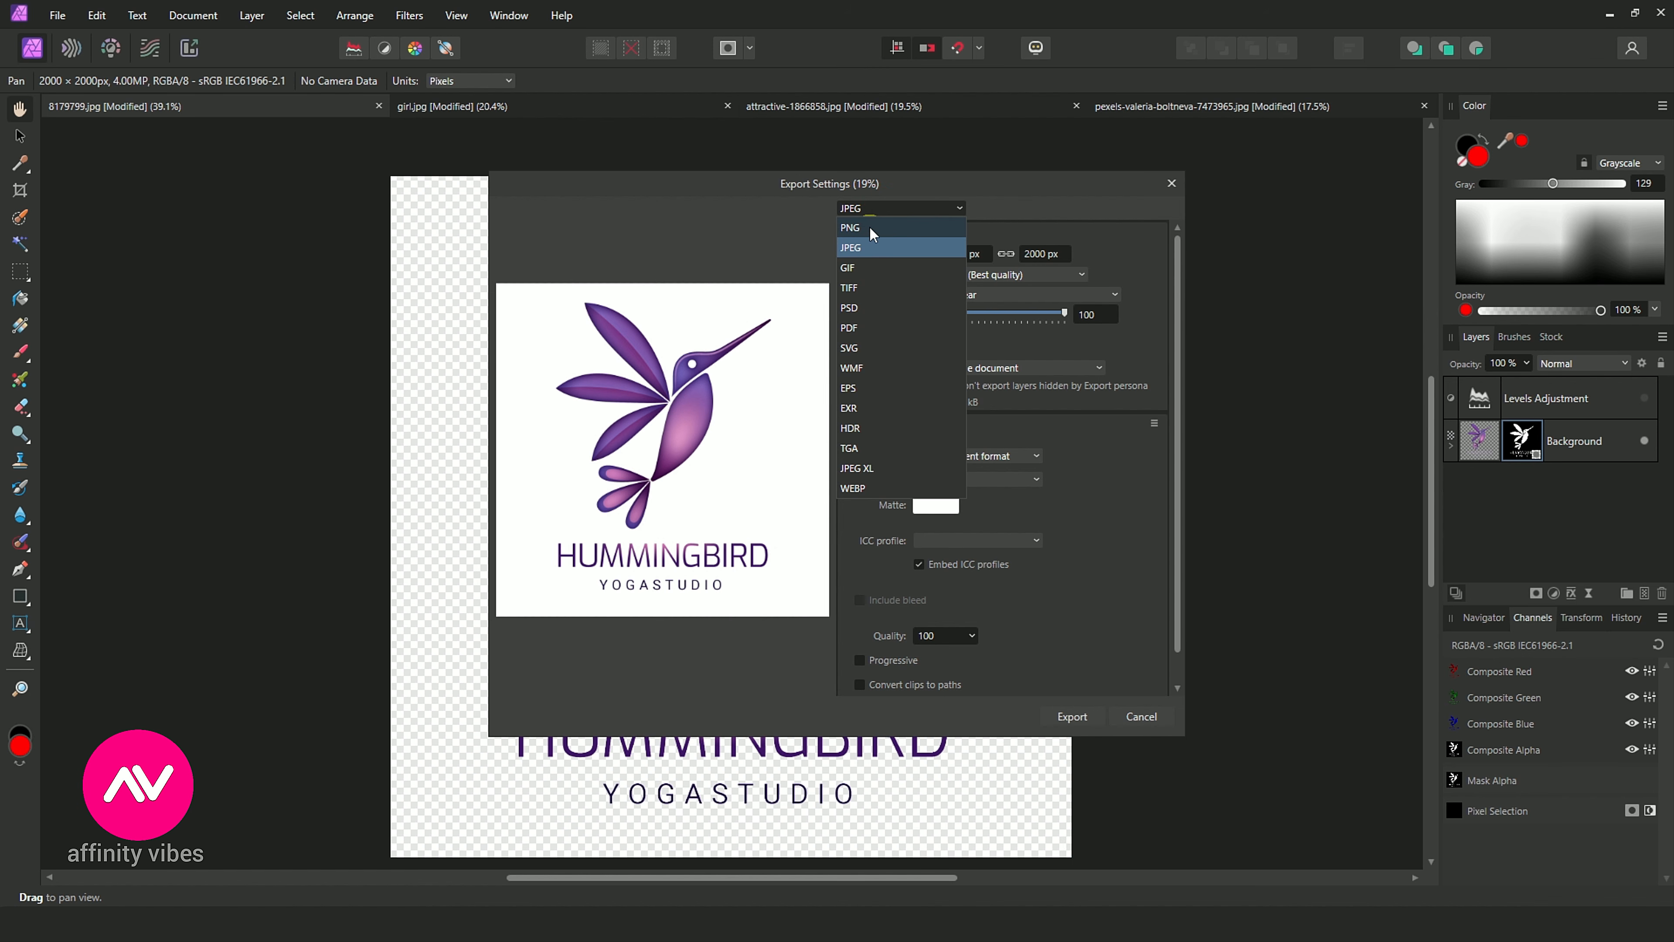
click(852, 229)
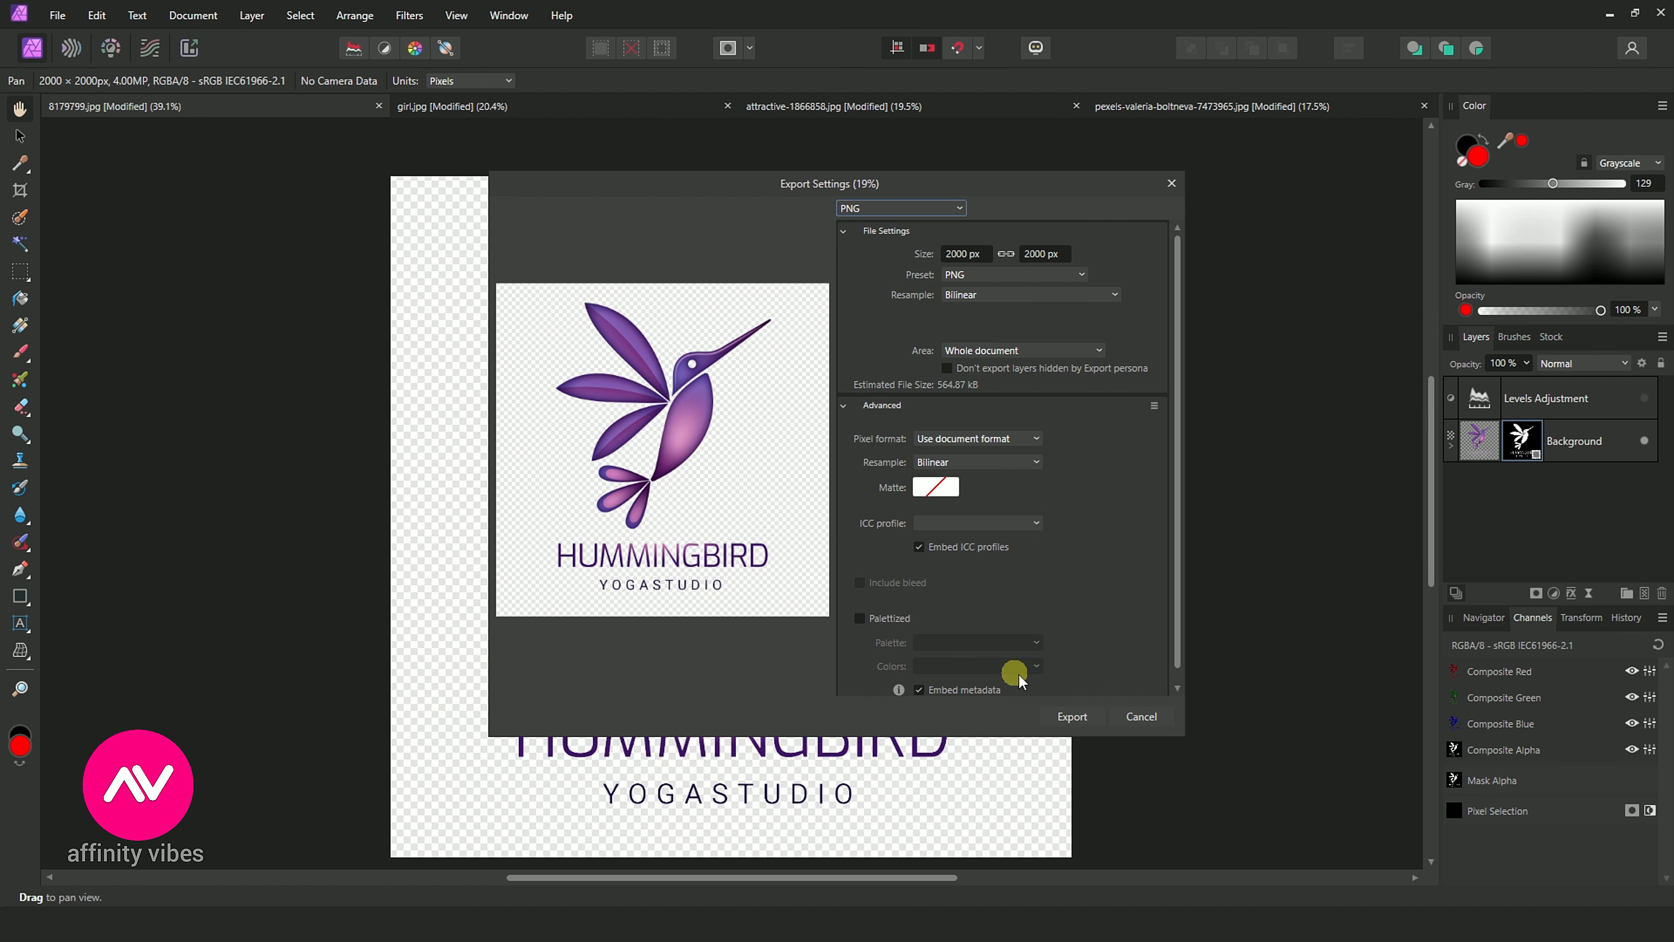
- Export the transparent purple logo to the Documents folder as c1
click(1081, 716)
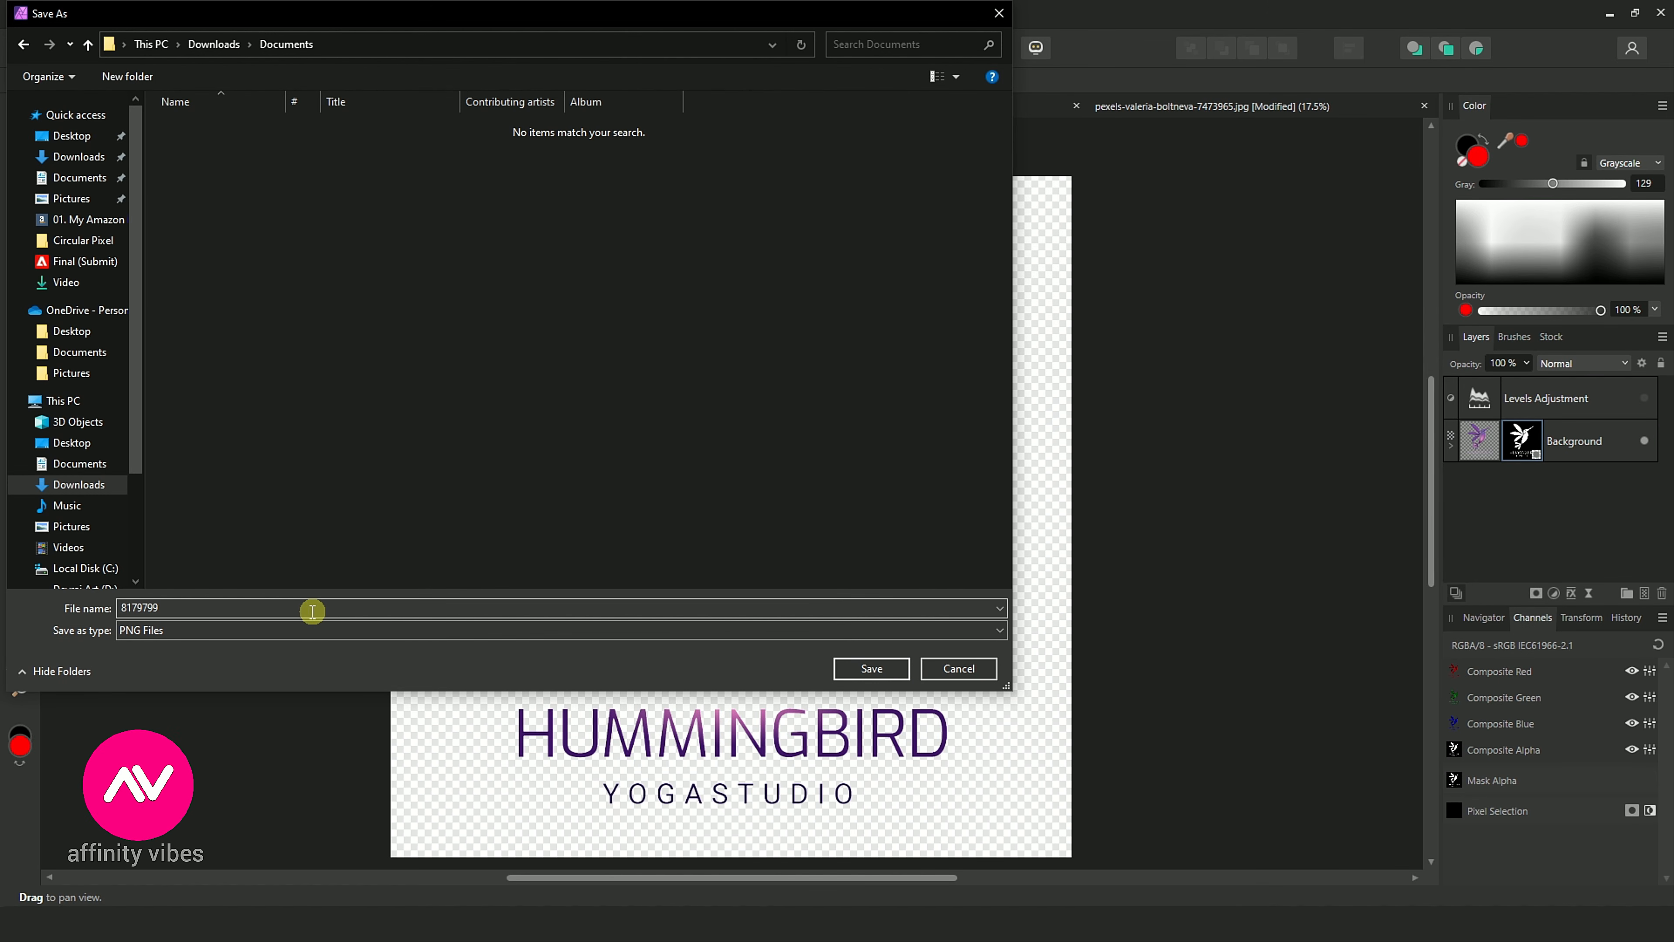
double_click(303, 611)
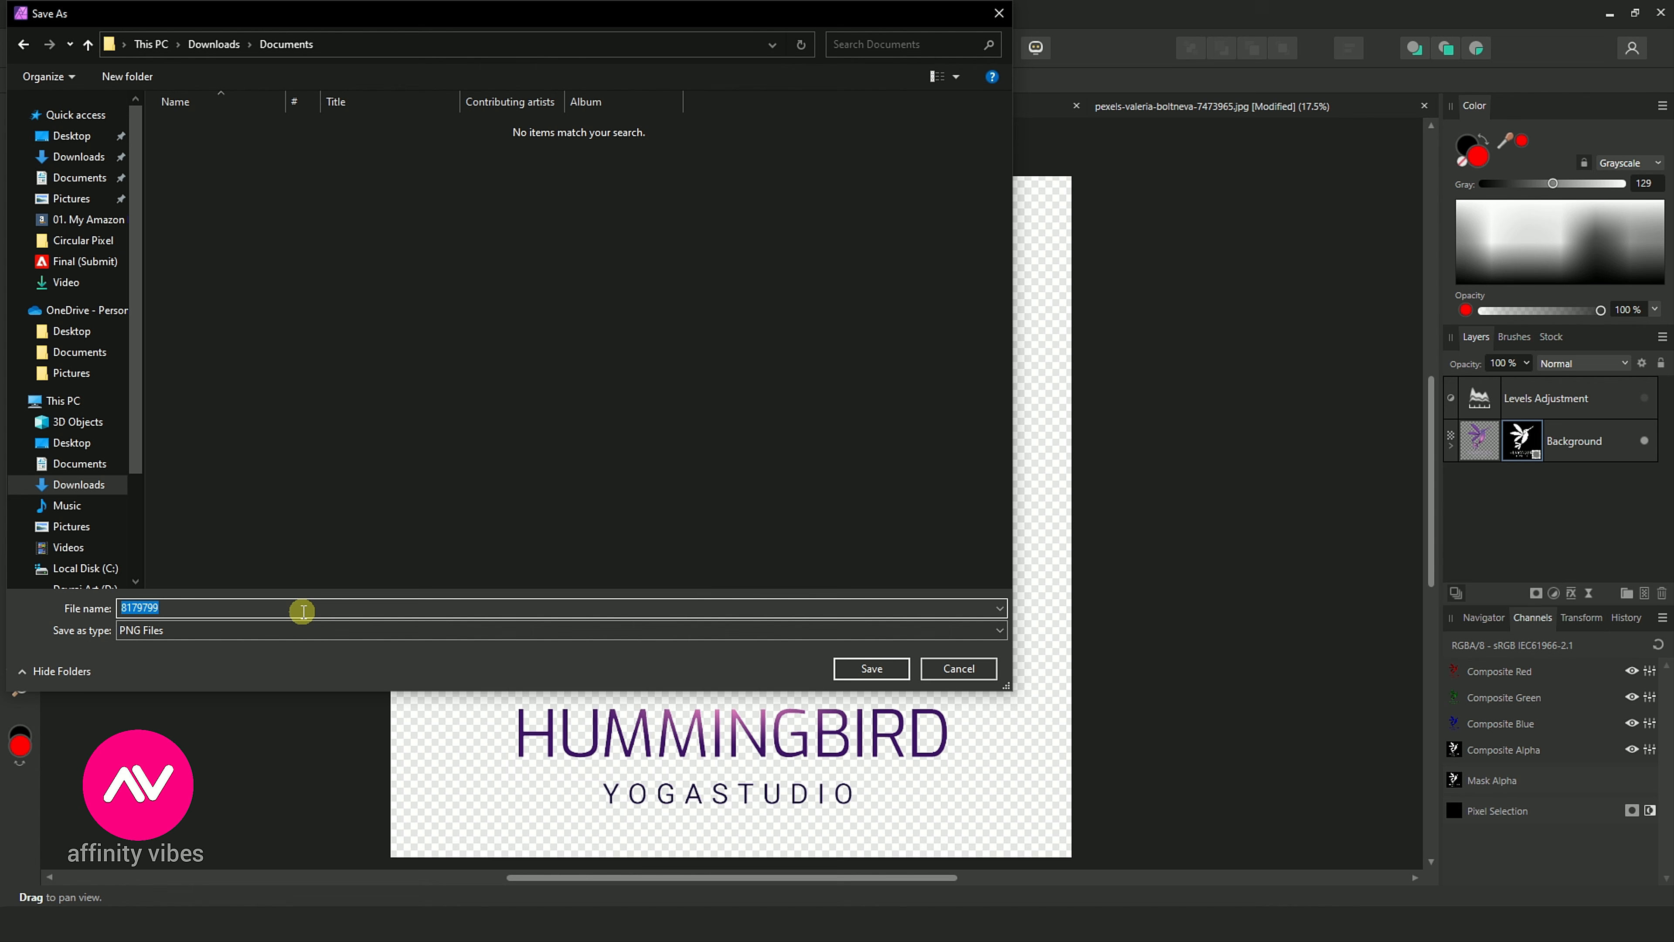
text(c1)
click(871, 668)
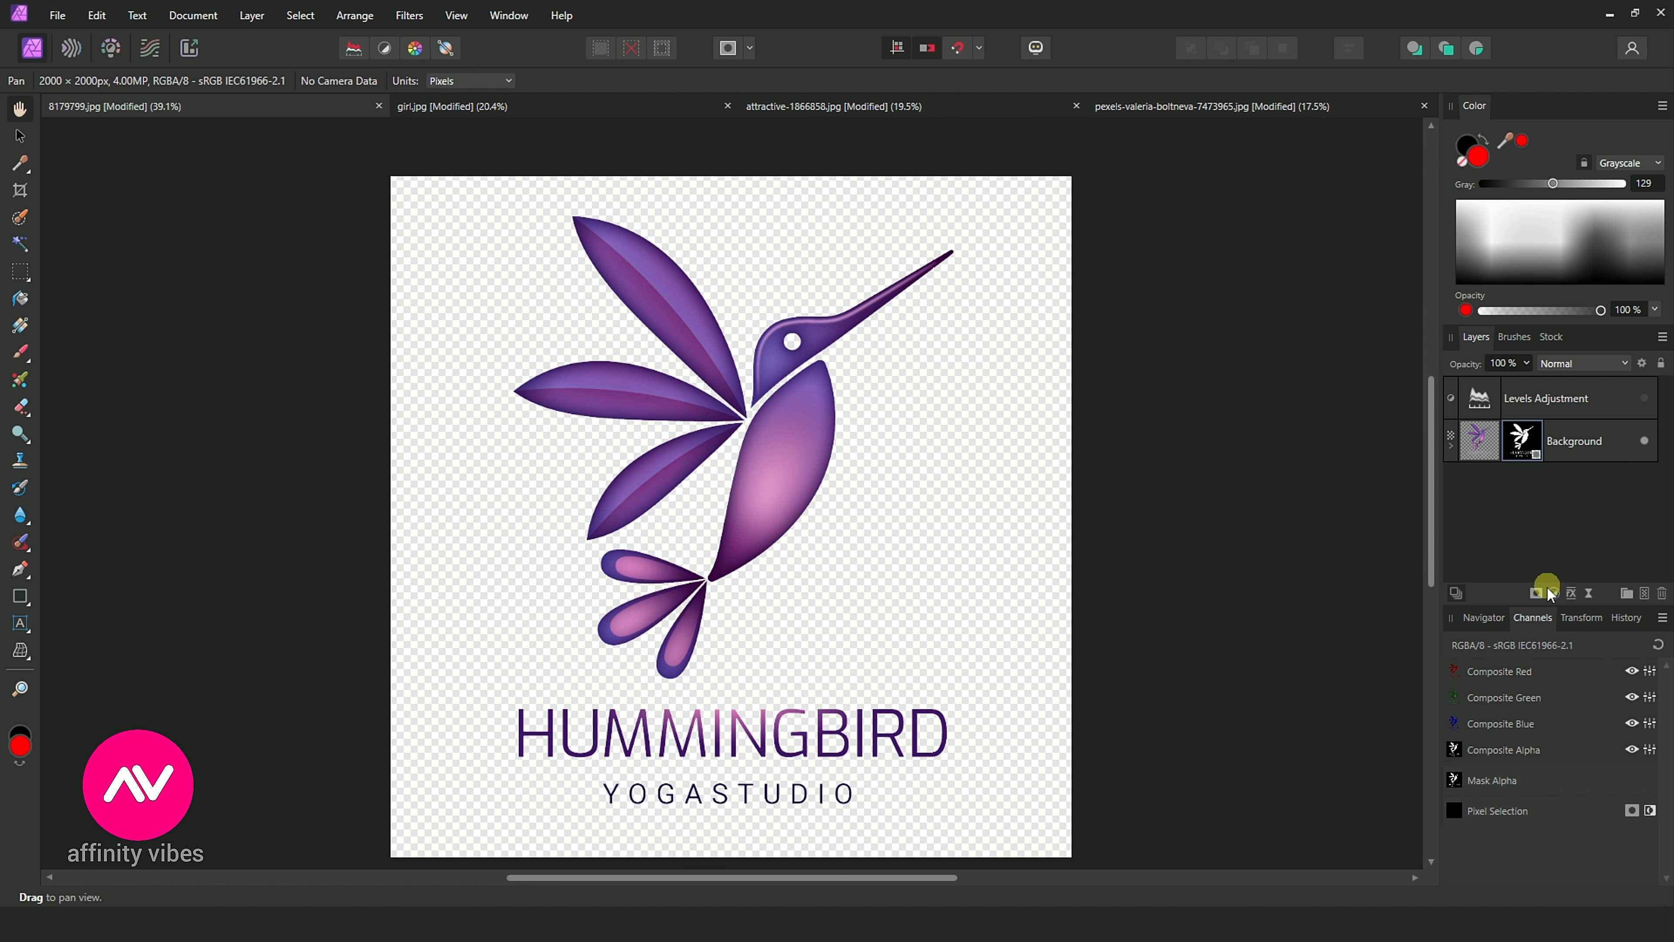
- Enable a Color Overlay layer effect on the Background layer, keeping the logo visible beside the effects dialog
click(1484, 616)
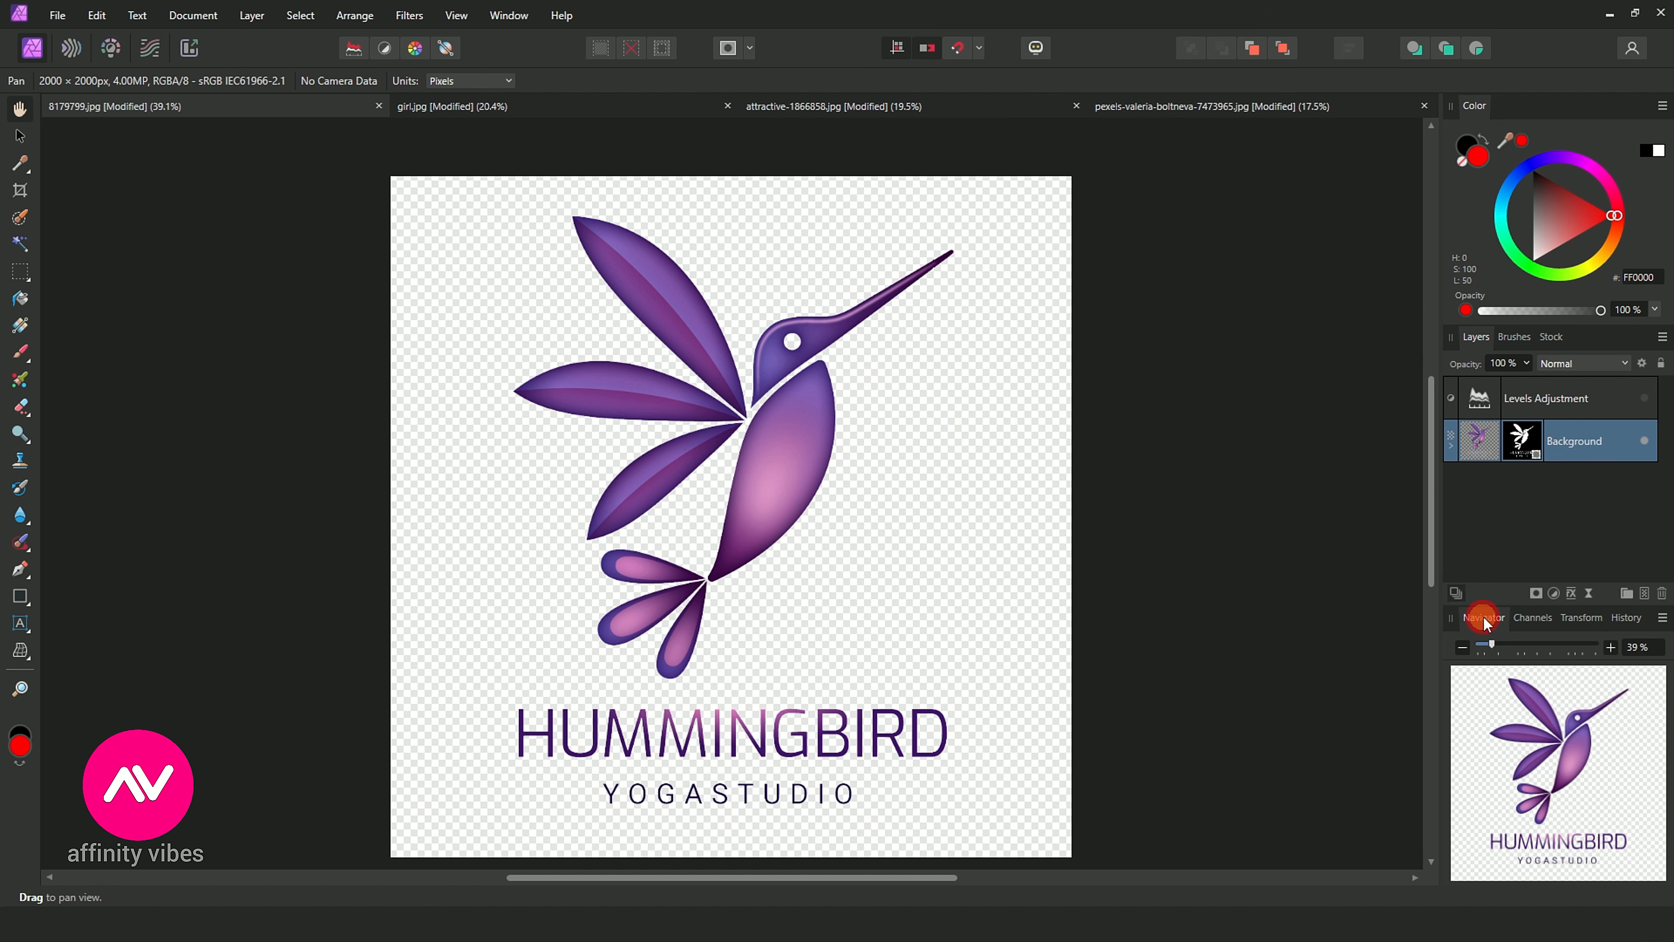
click(1574, 591)
click(869, 334)
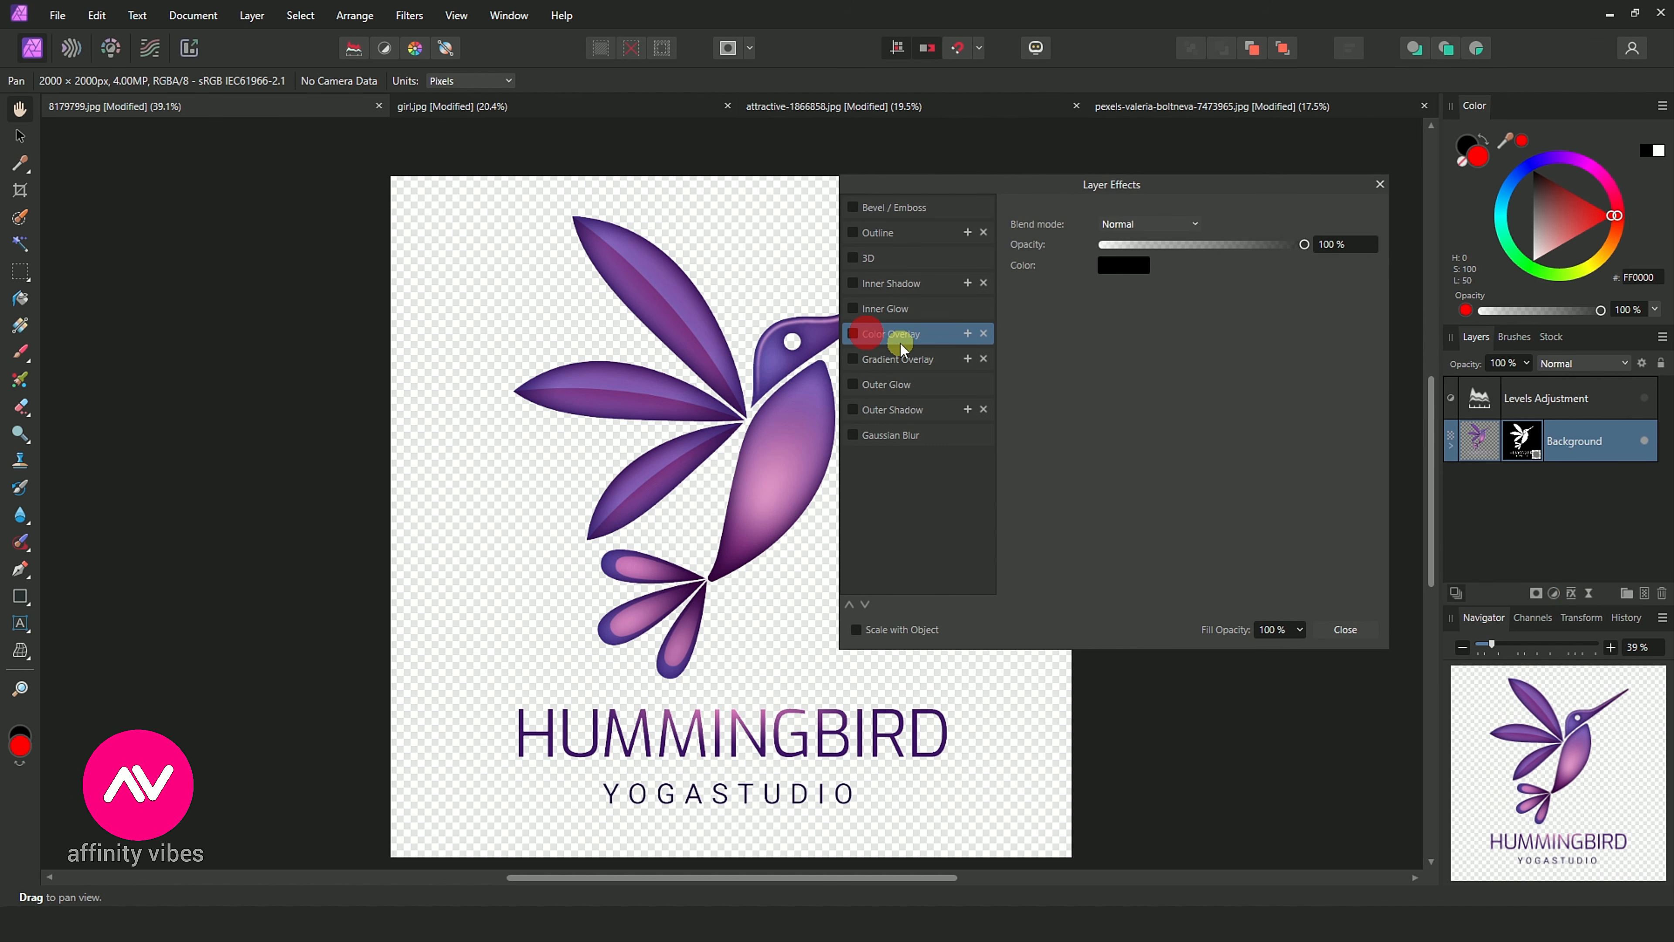
click(852, 333)
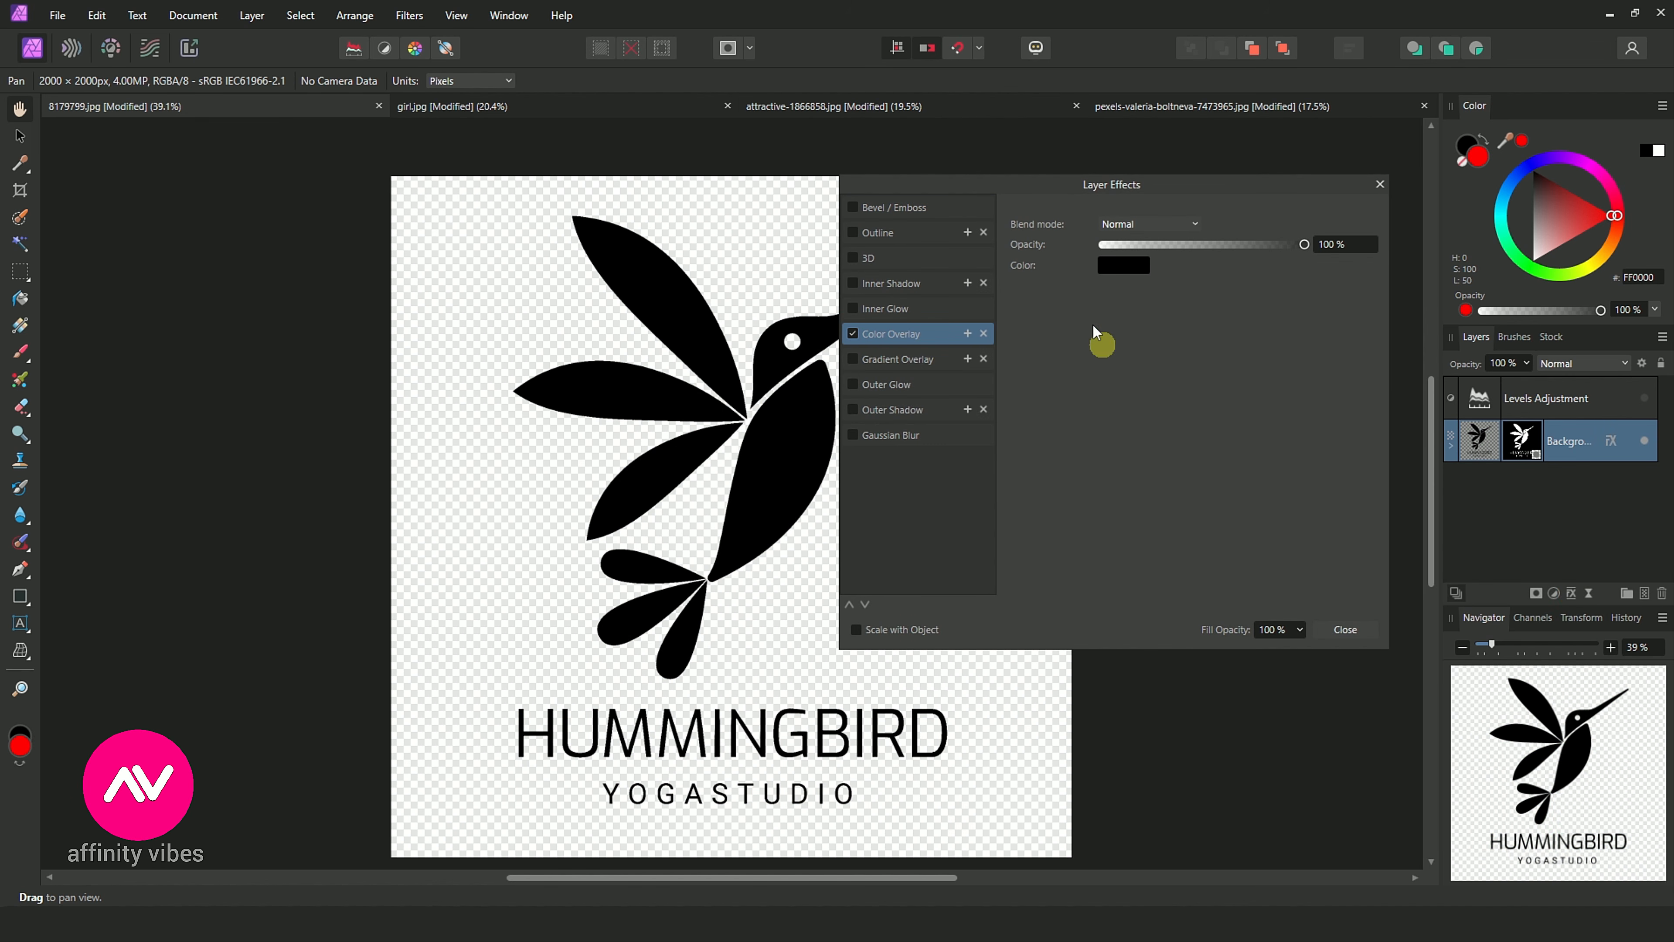
drag(1030, 180, 1173, 187)
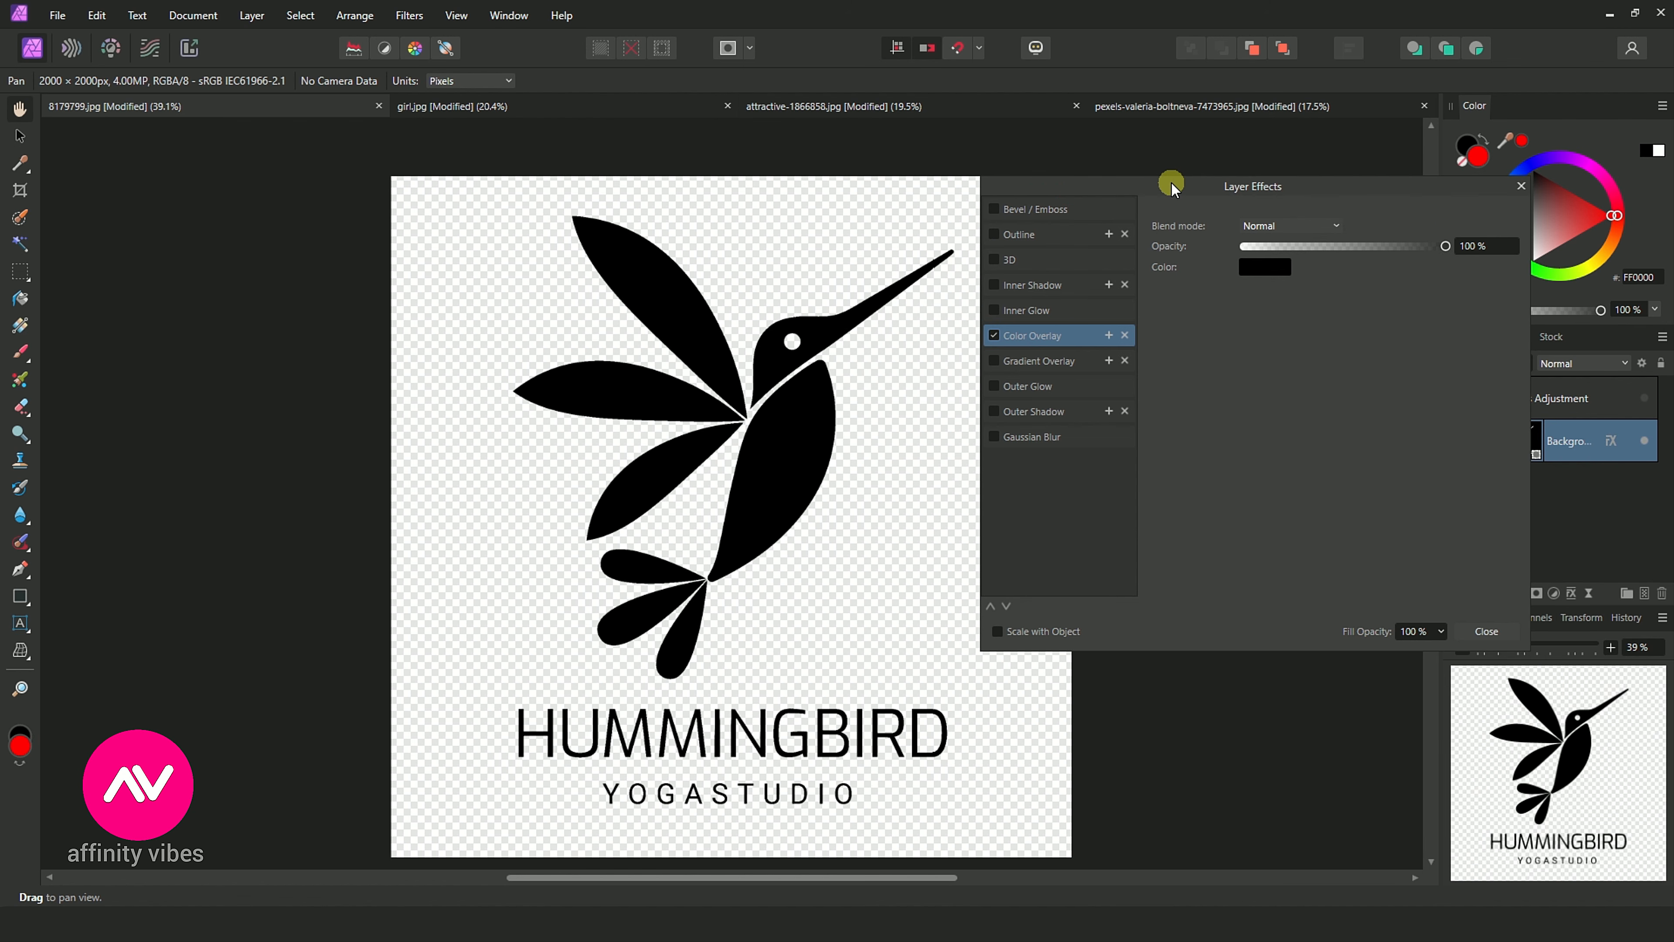
- Set the Color Overlay's color to dark gray 404040 and close the layer effects
click(1265, 268)
drag(1255, 360, 1348, 345)
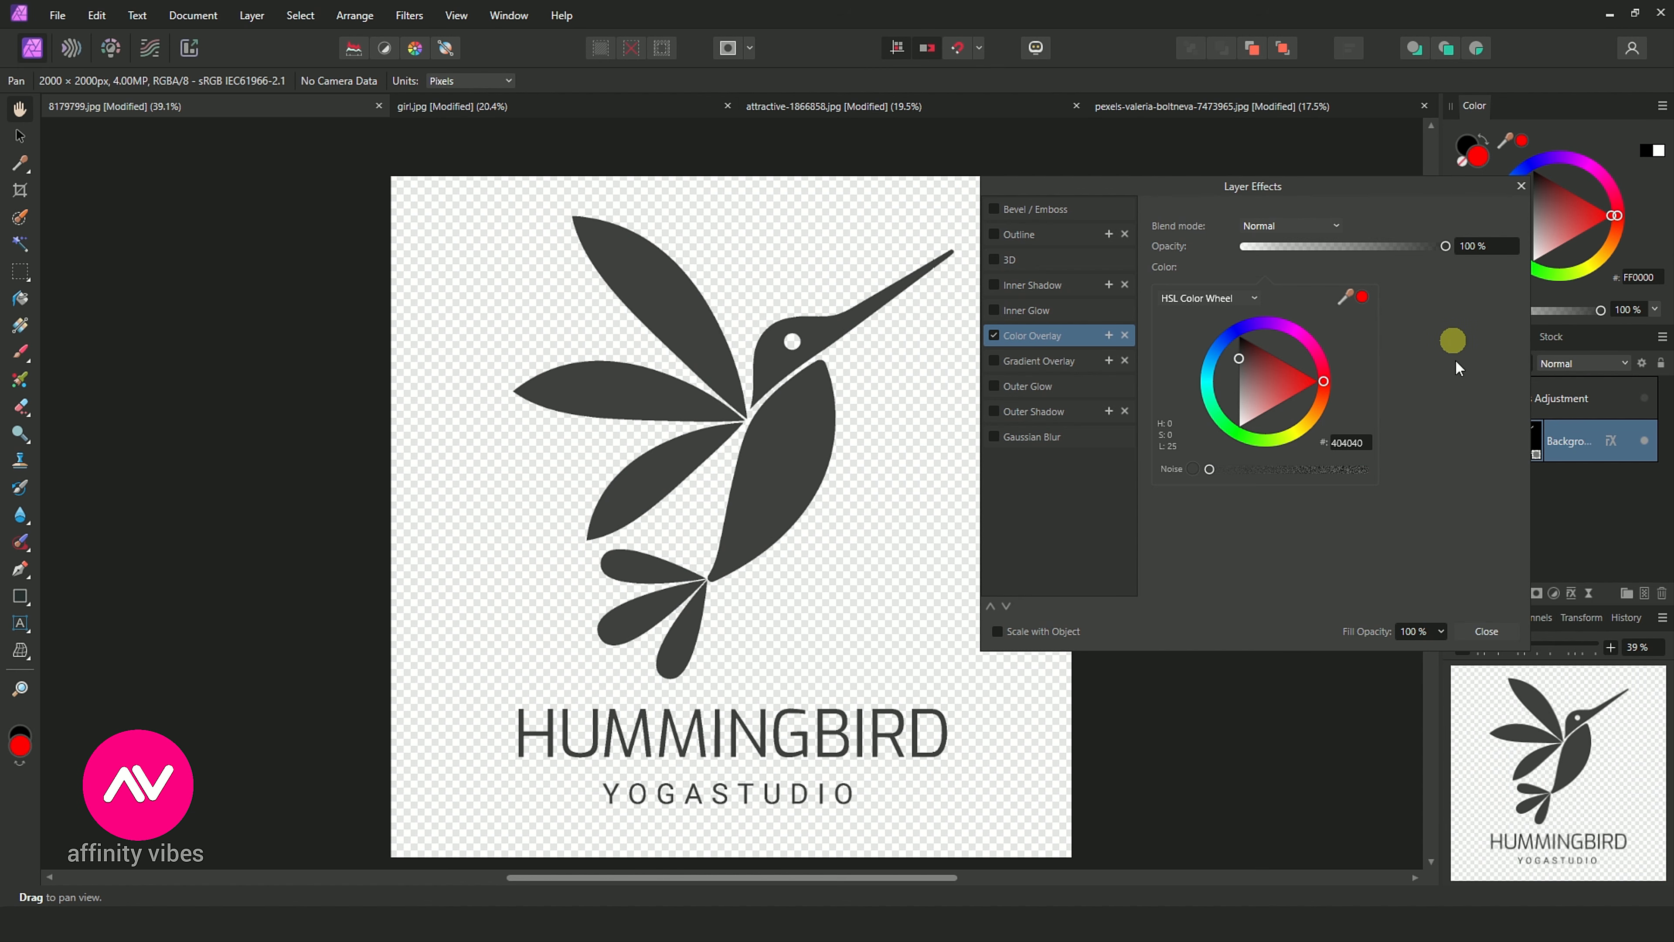
click(1523, 185)
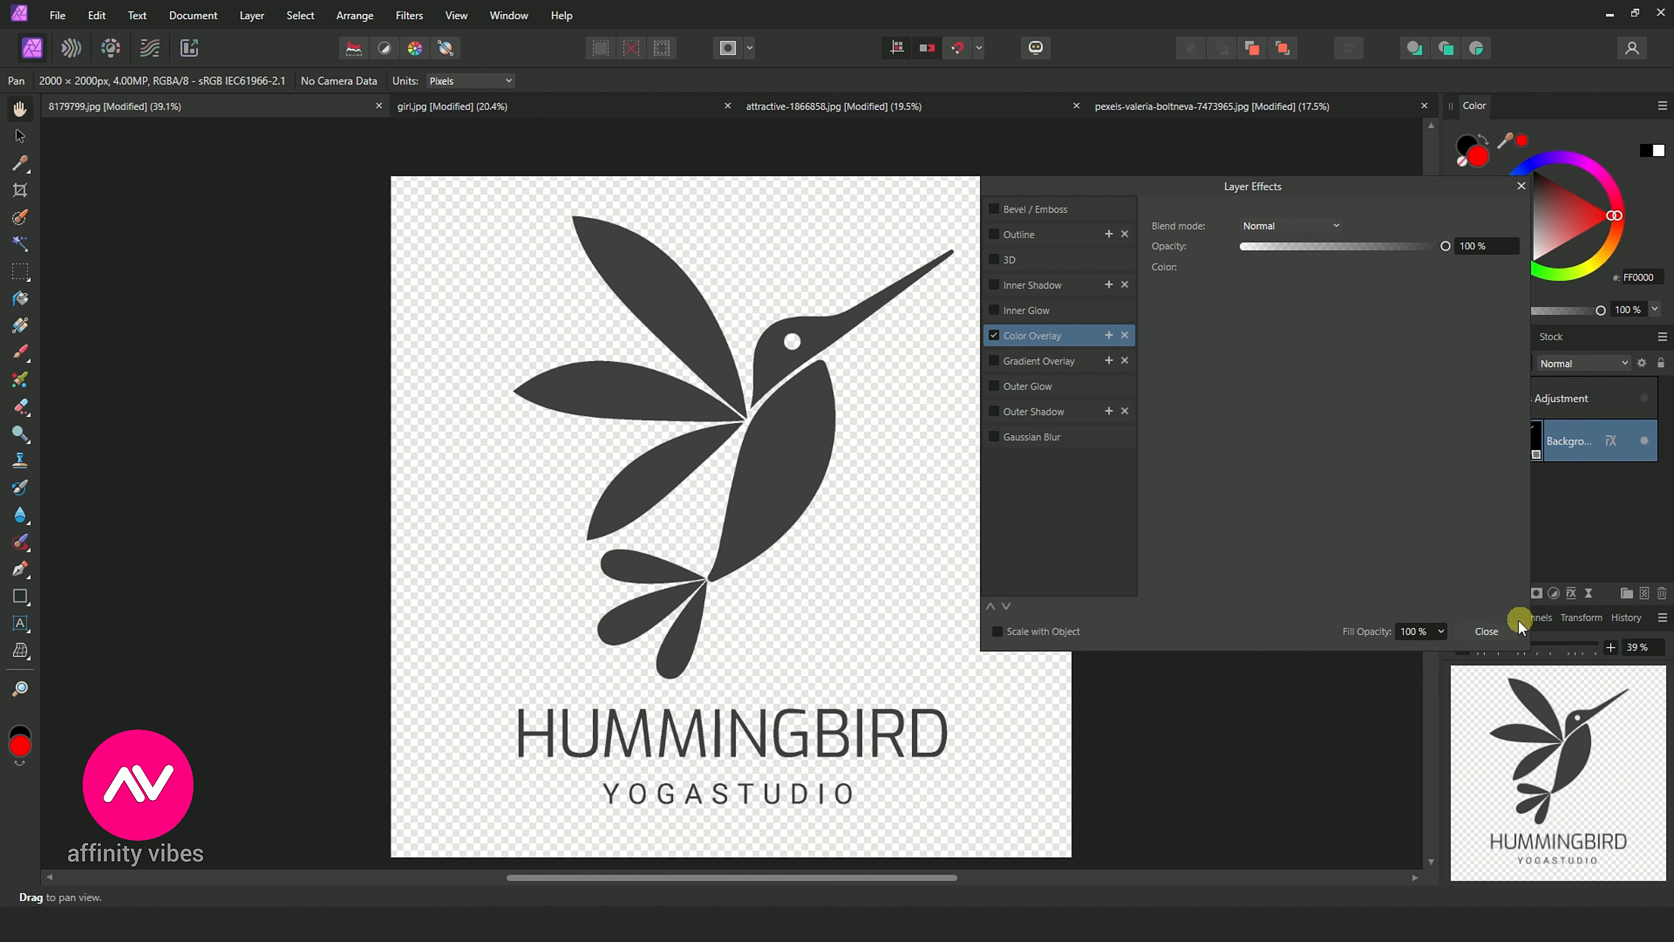
click(1497, 630)
- Export the dark gray logo as a PNG named c2 beside c1
click(52, 15)
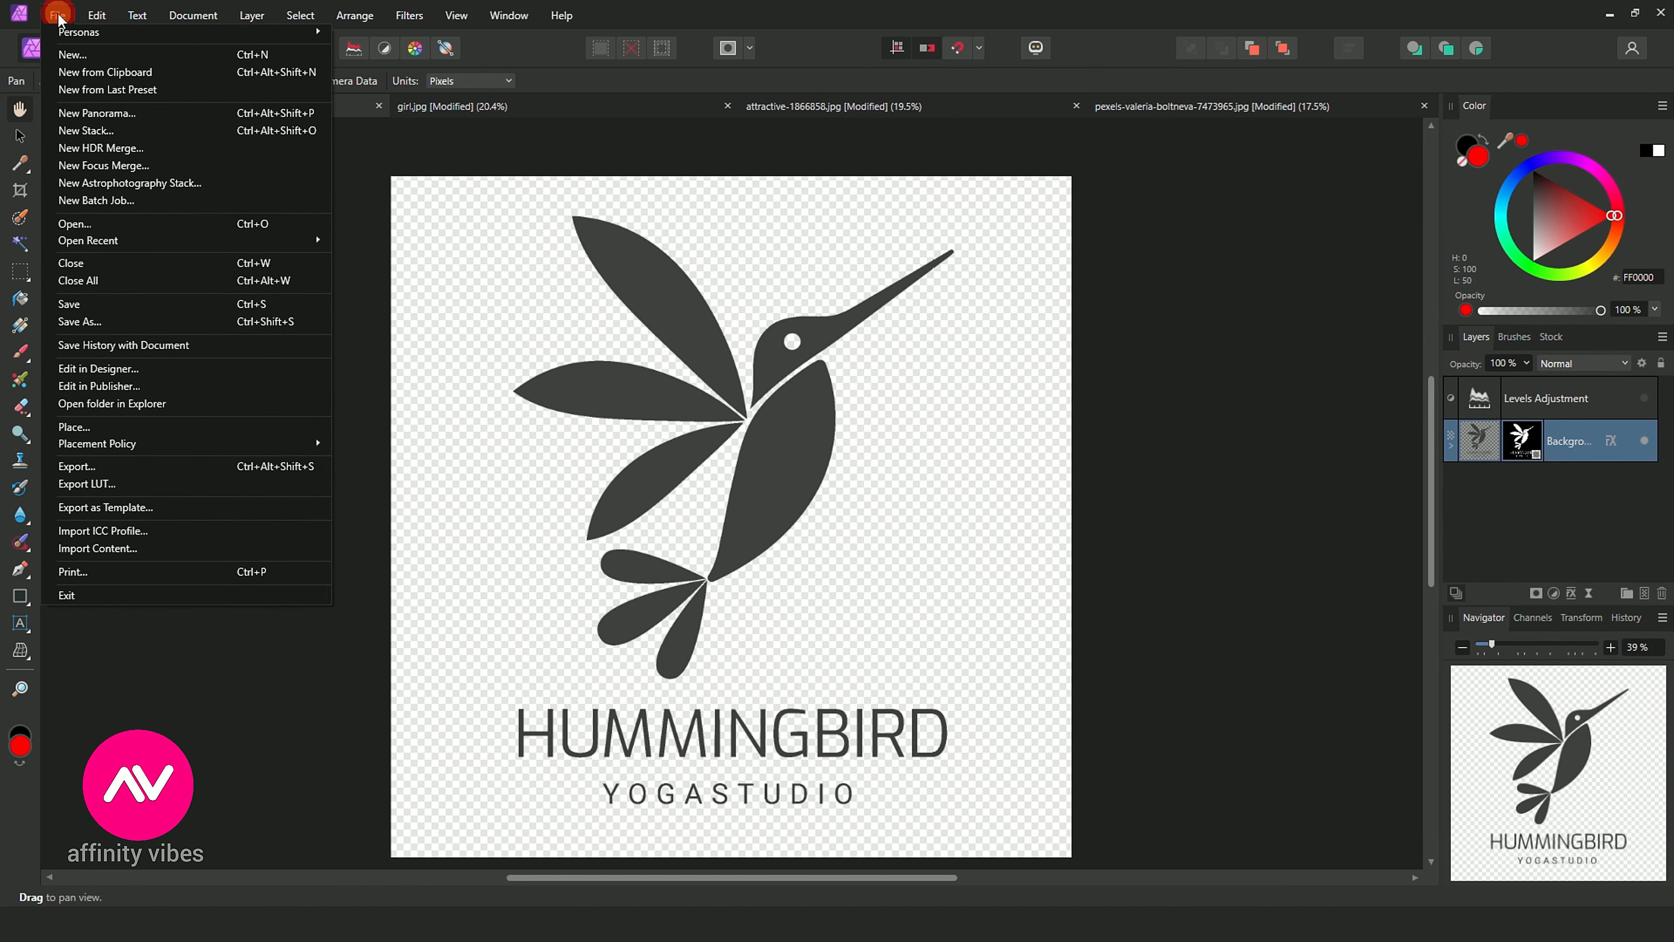
click(168, 462)
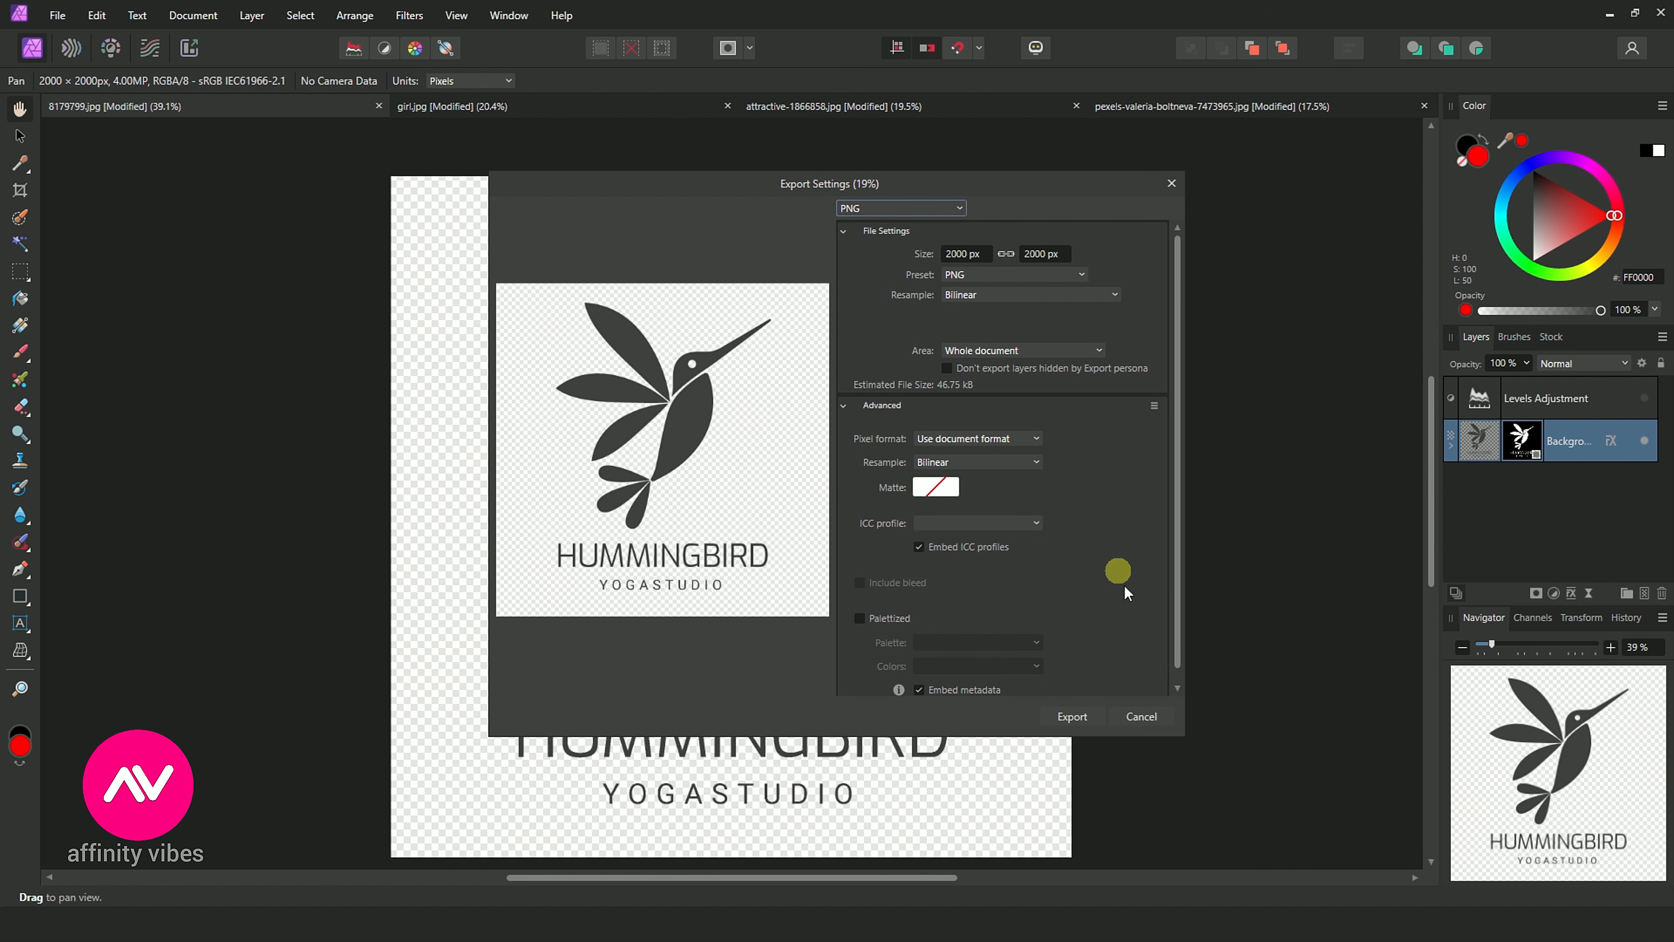
click(1073, 717)
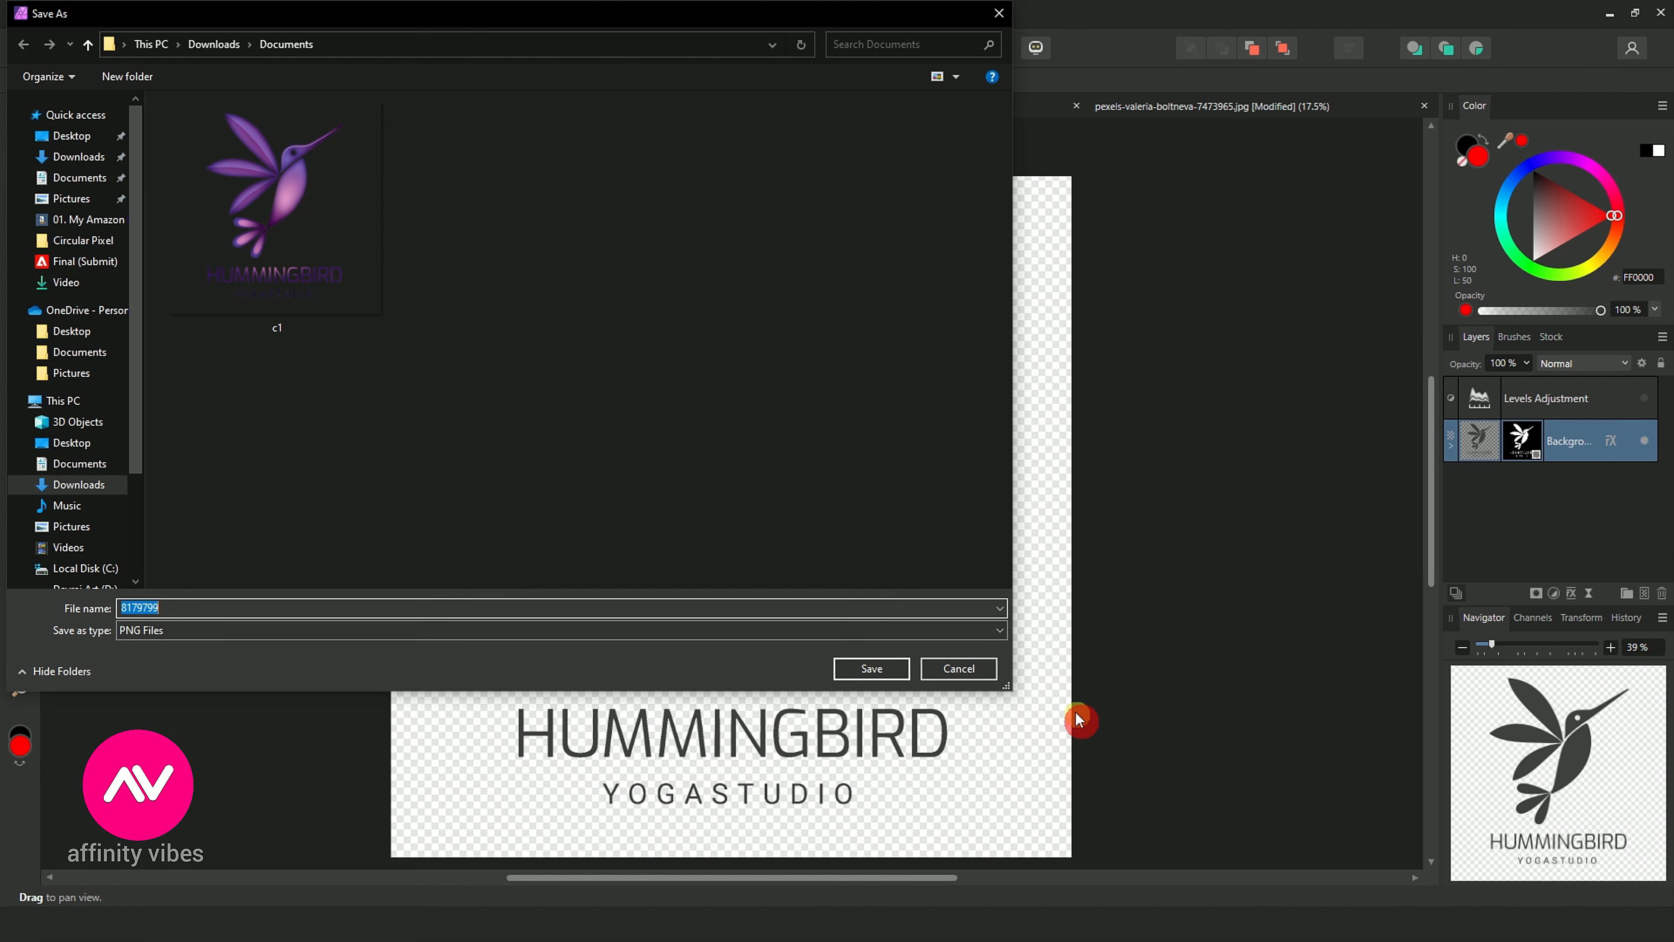
click(264, 326)
double_click(190, 613)
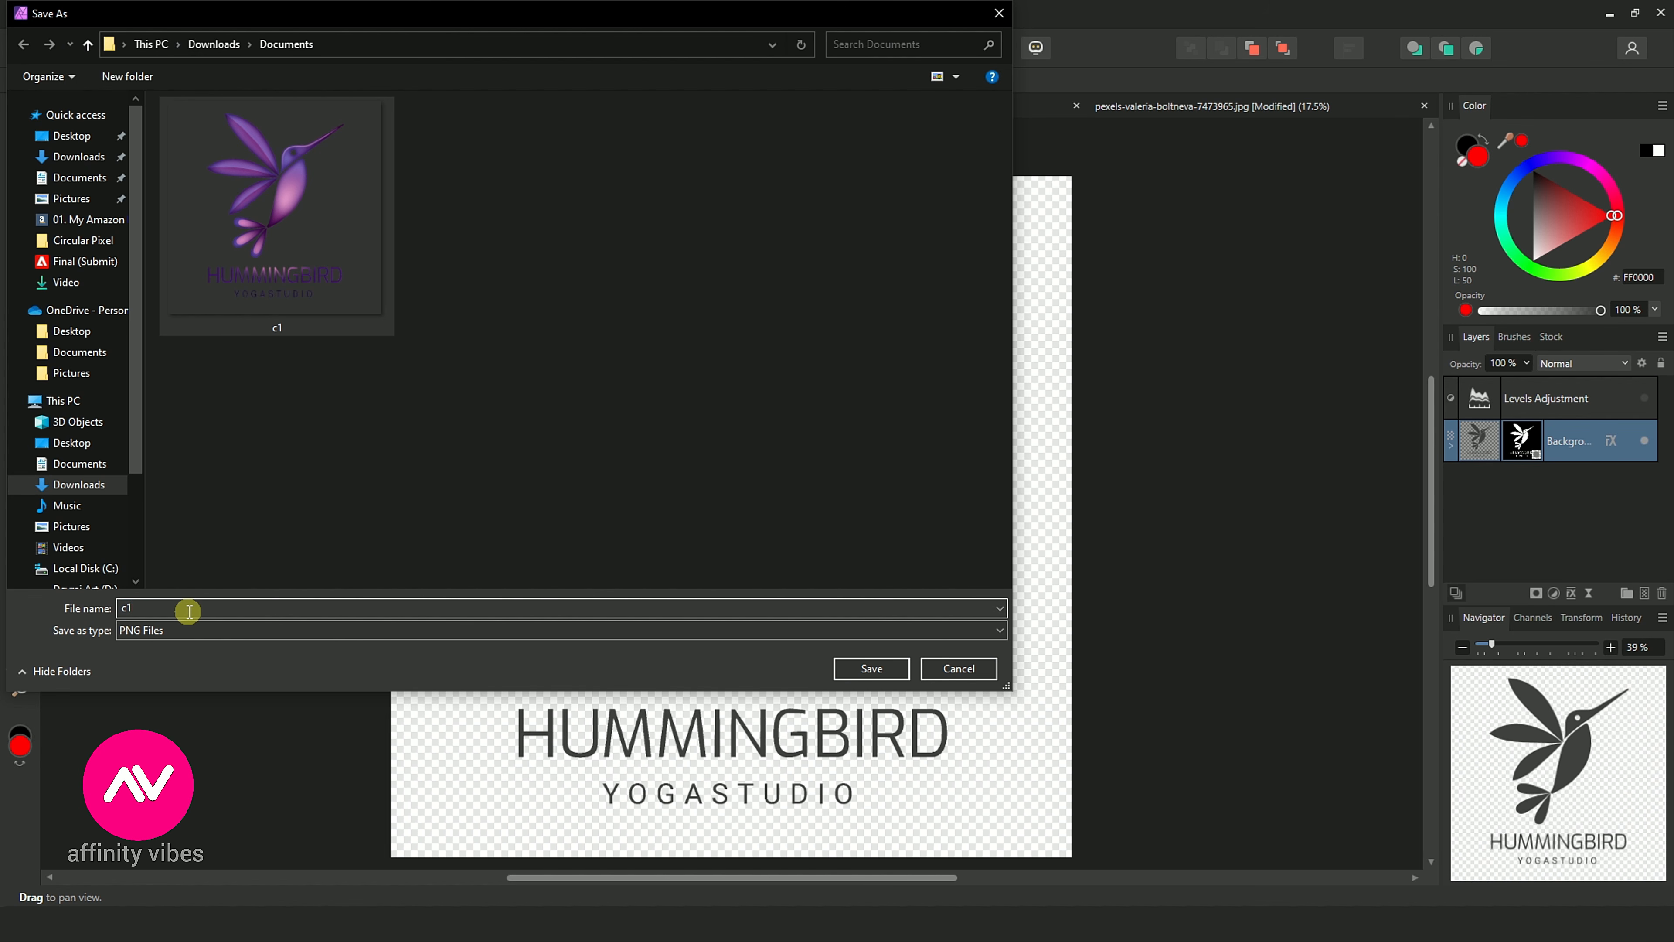
key(Return)
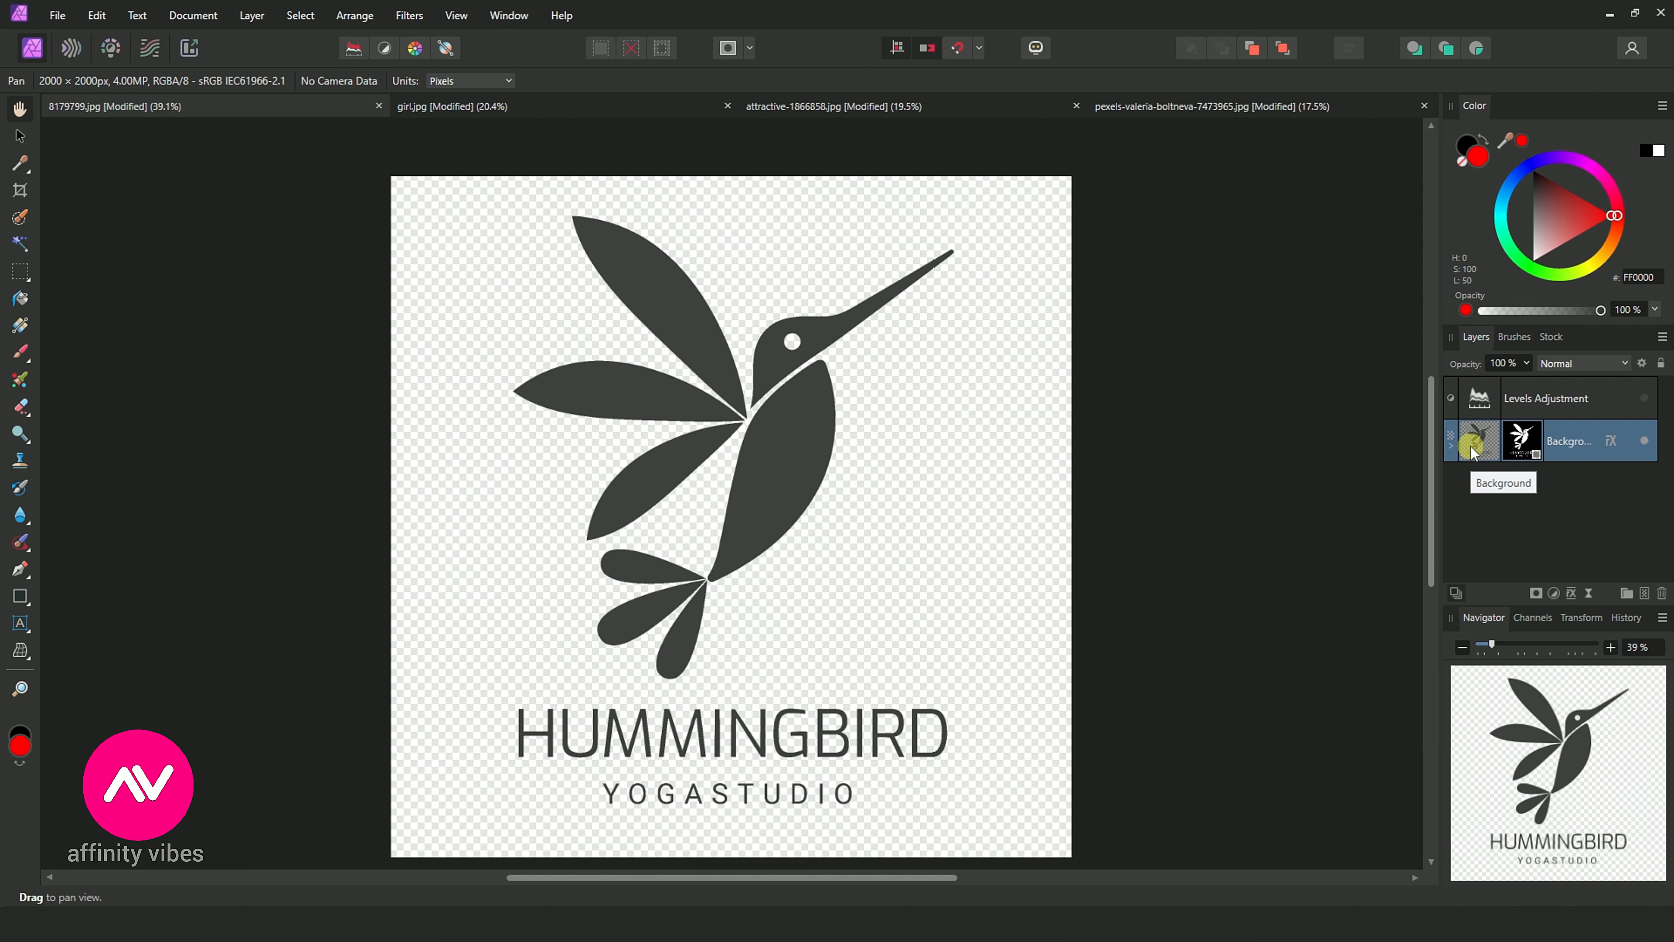
- Change the Background layer's Color Overlay to white and close the layer effects
click(1609, 440)
click(994, 335)
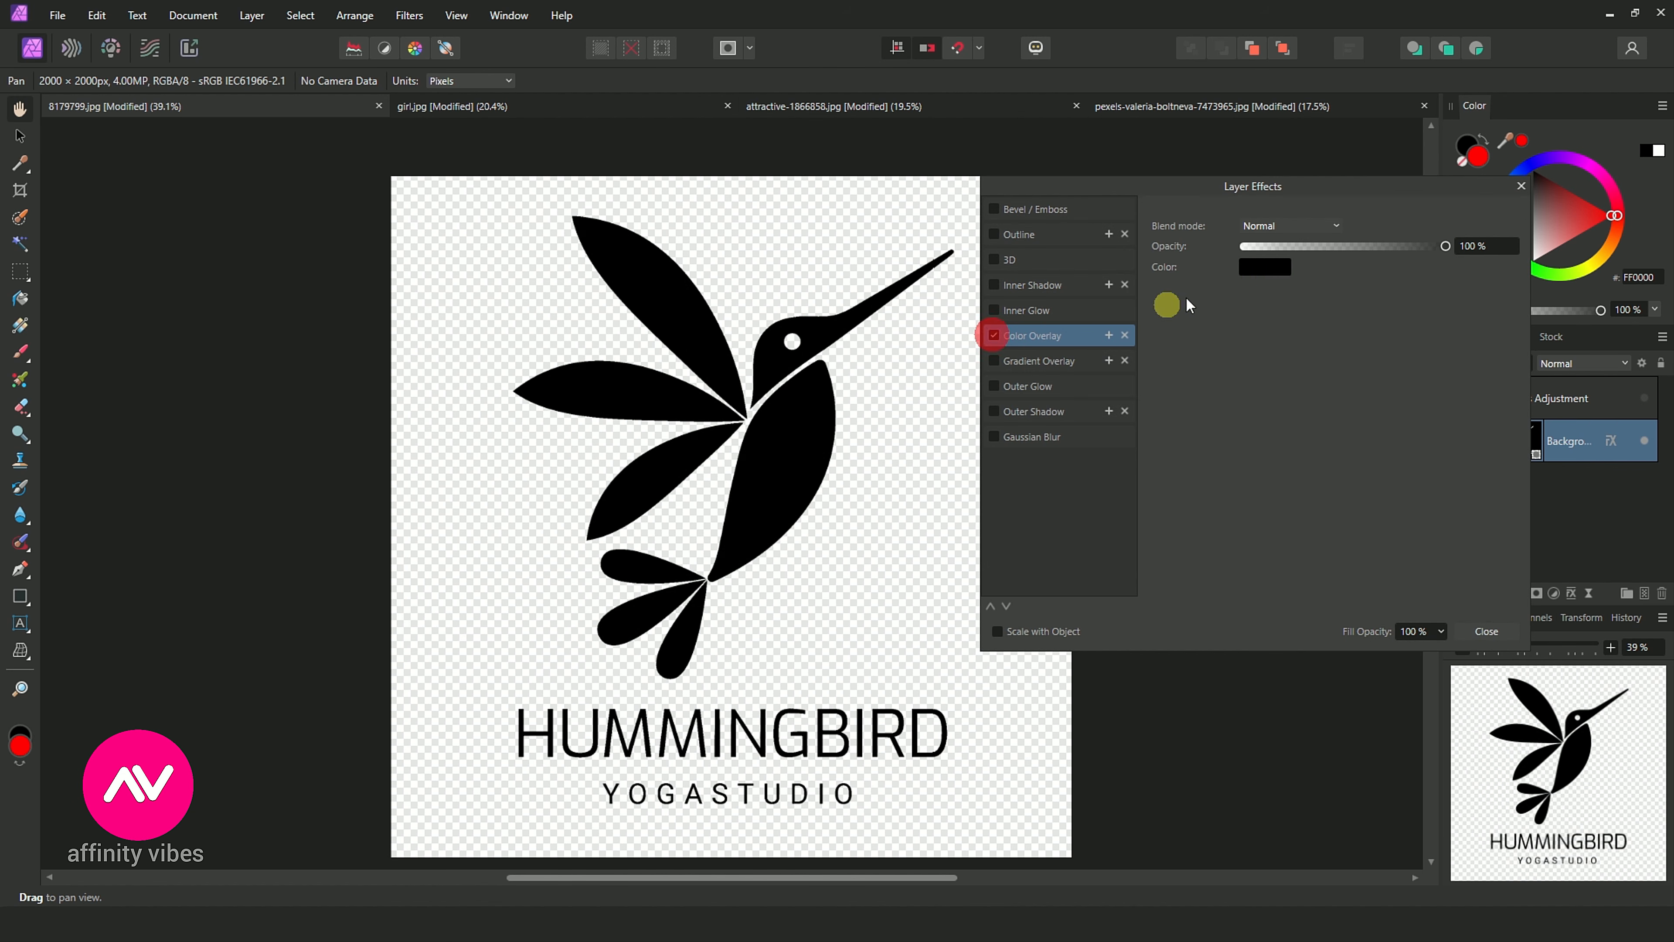
click(1264, 269)
drag(1264, 377, 1219, 449)
click(1475, 347)
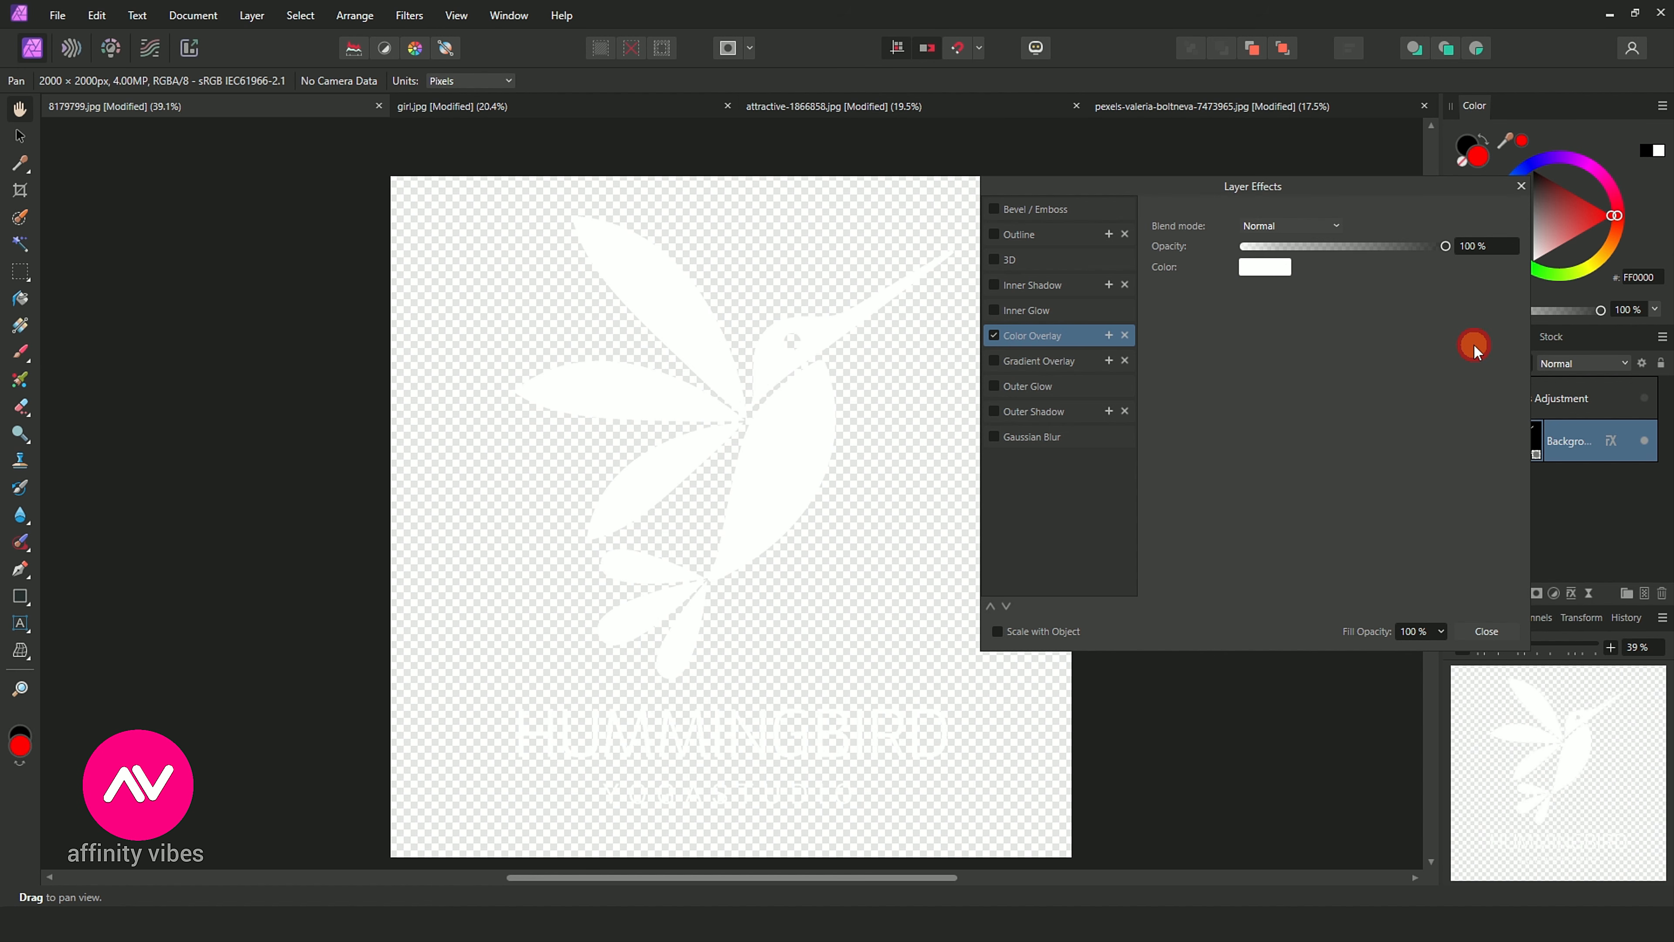
click(1487, 632)
- Export the white logo as a PNG named c3 in the same folder
click(57, 15)
click(157, 460)
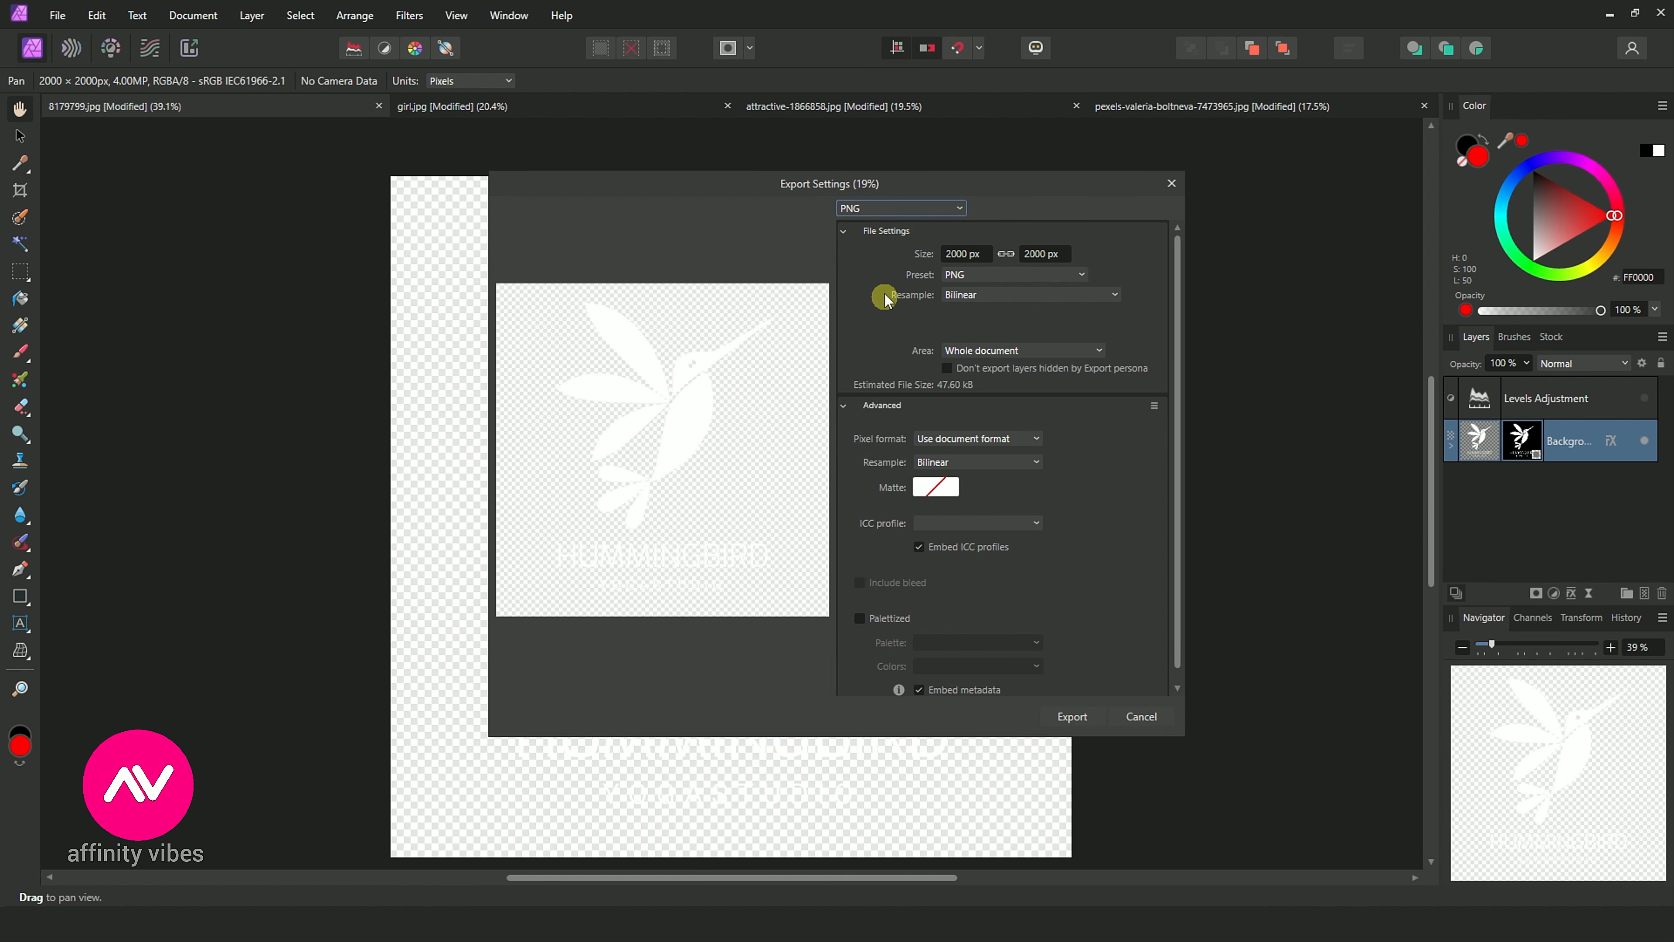
click(874, 210)
click(916, 215)
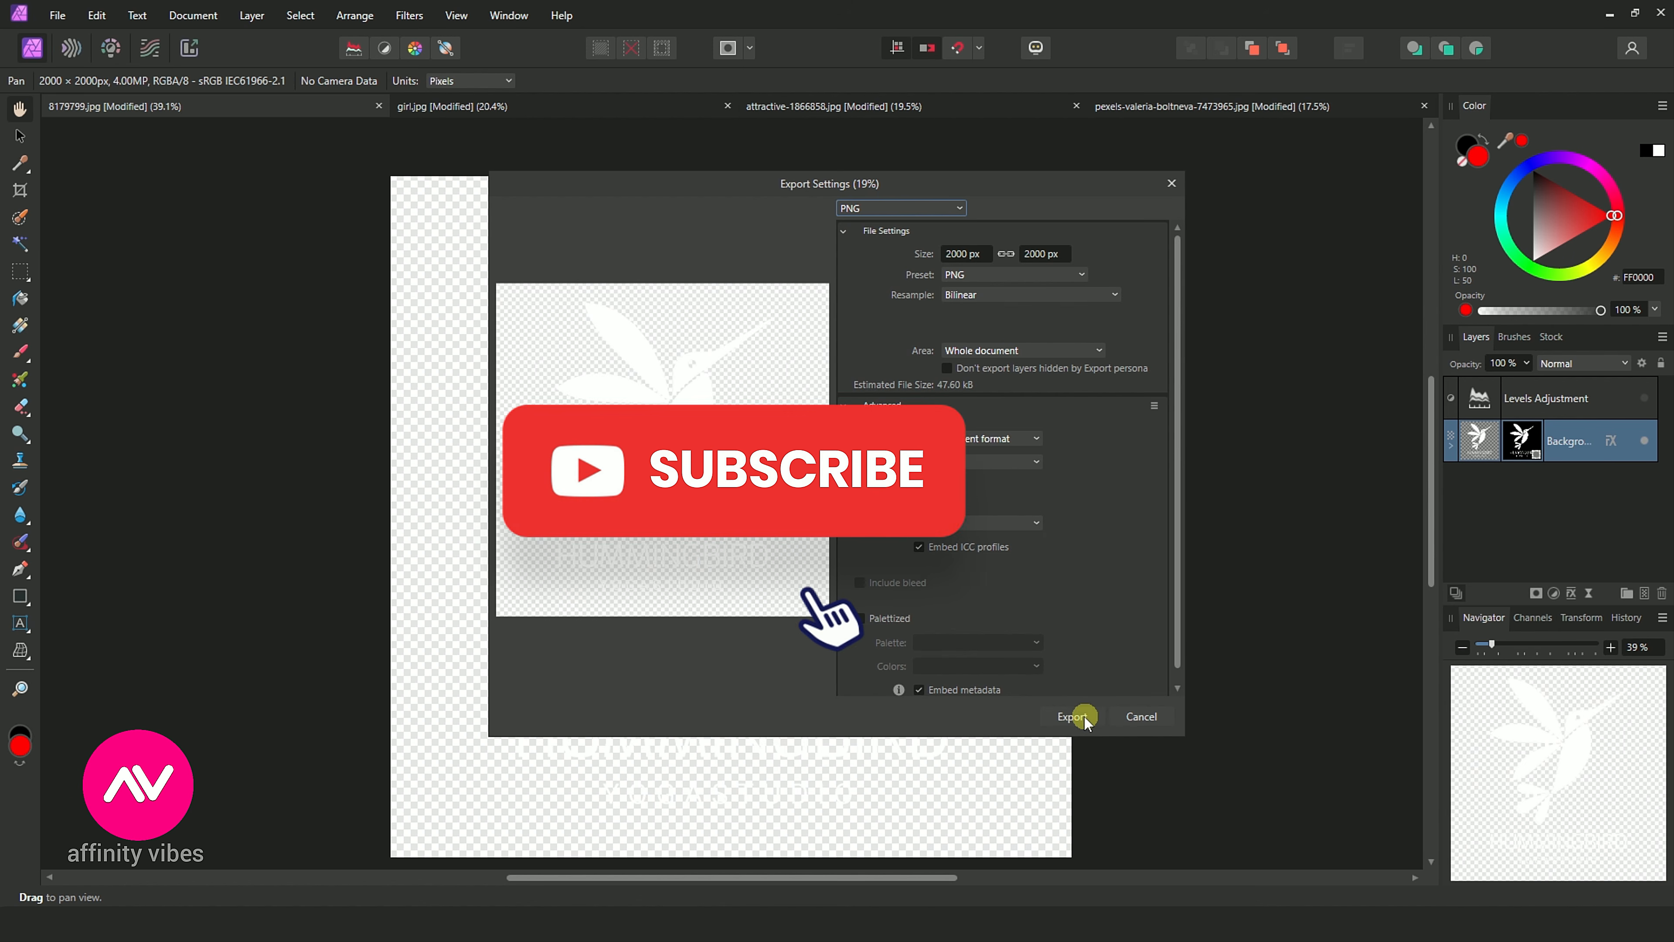
click(1072, 717)
double_click(178, 605)
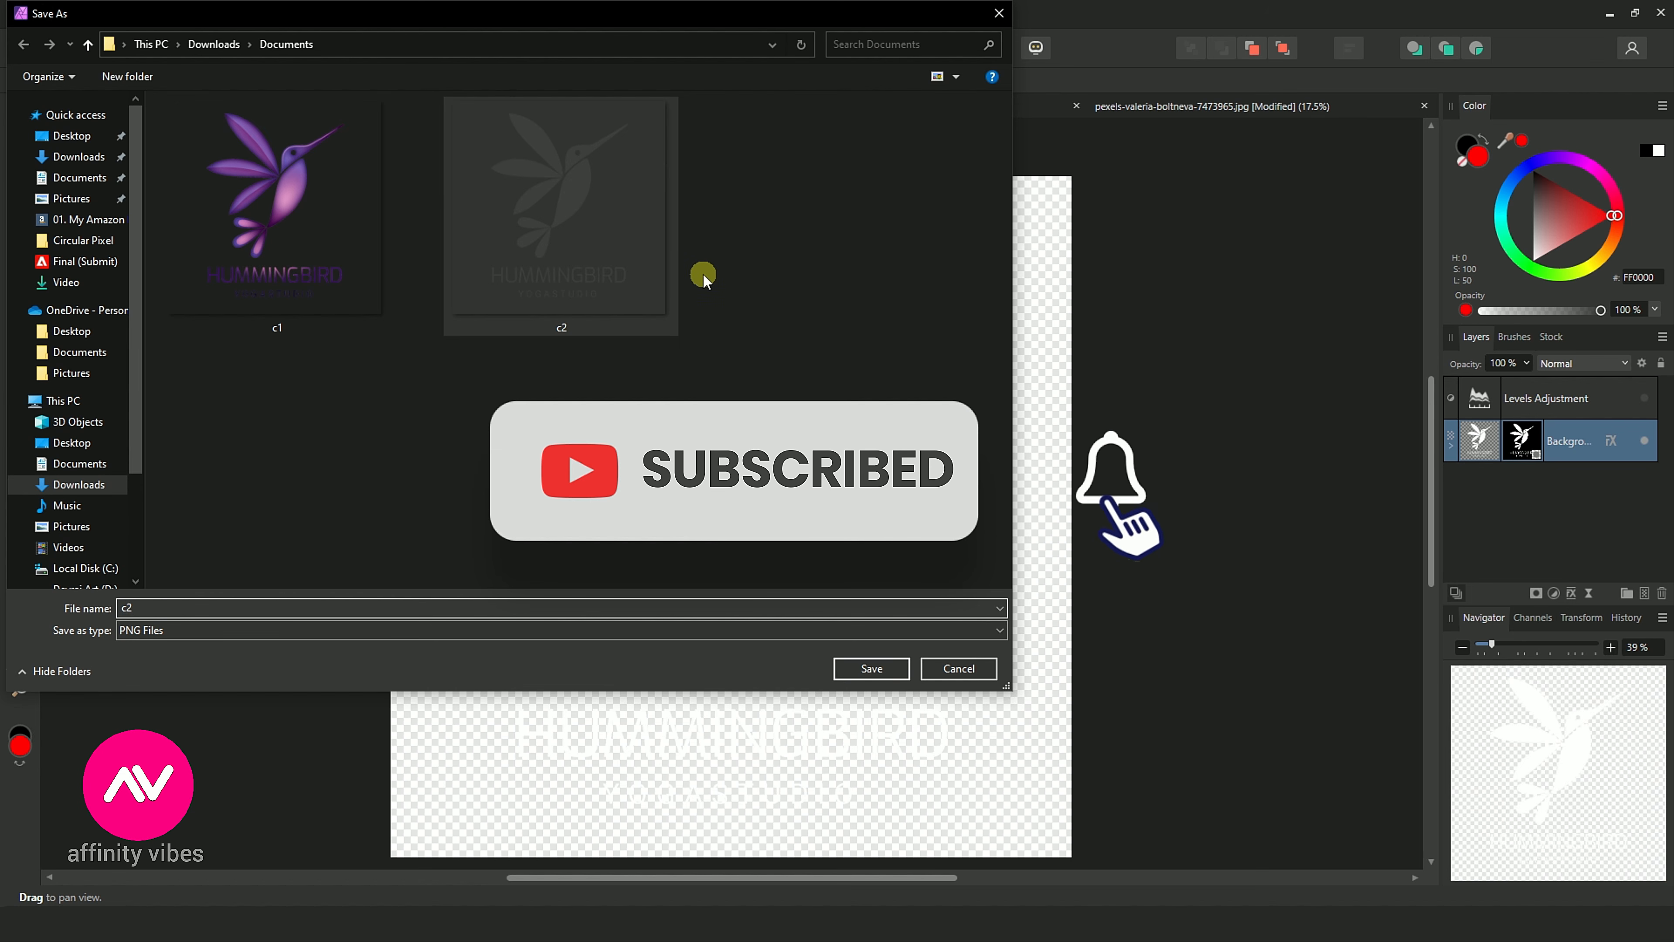
text(c3)
click(850, 665)
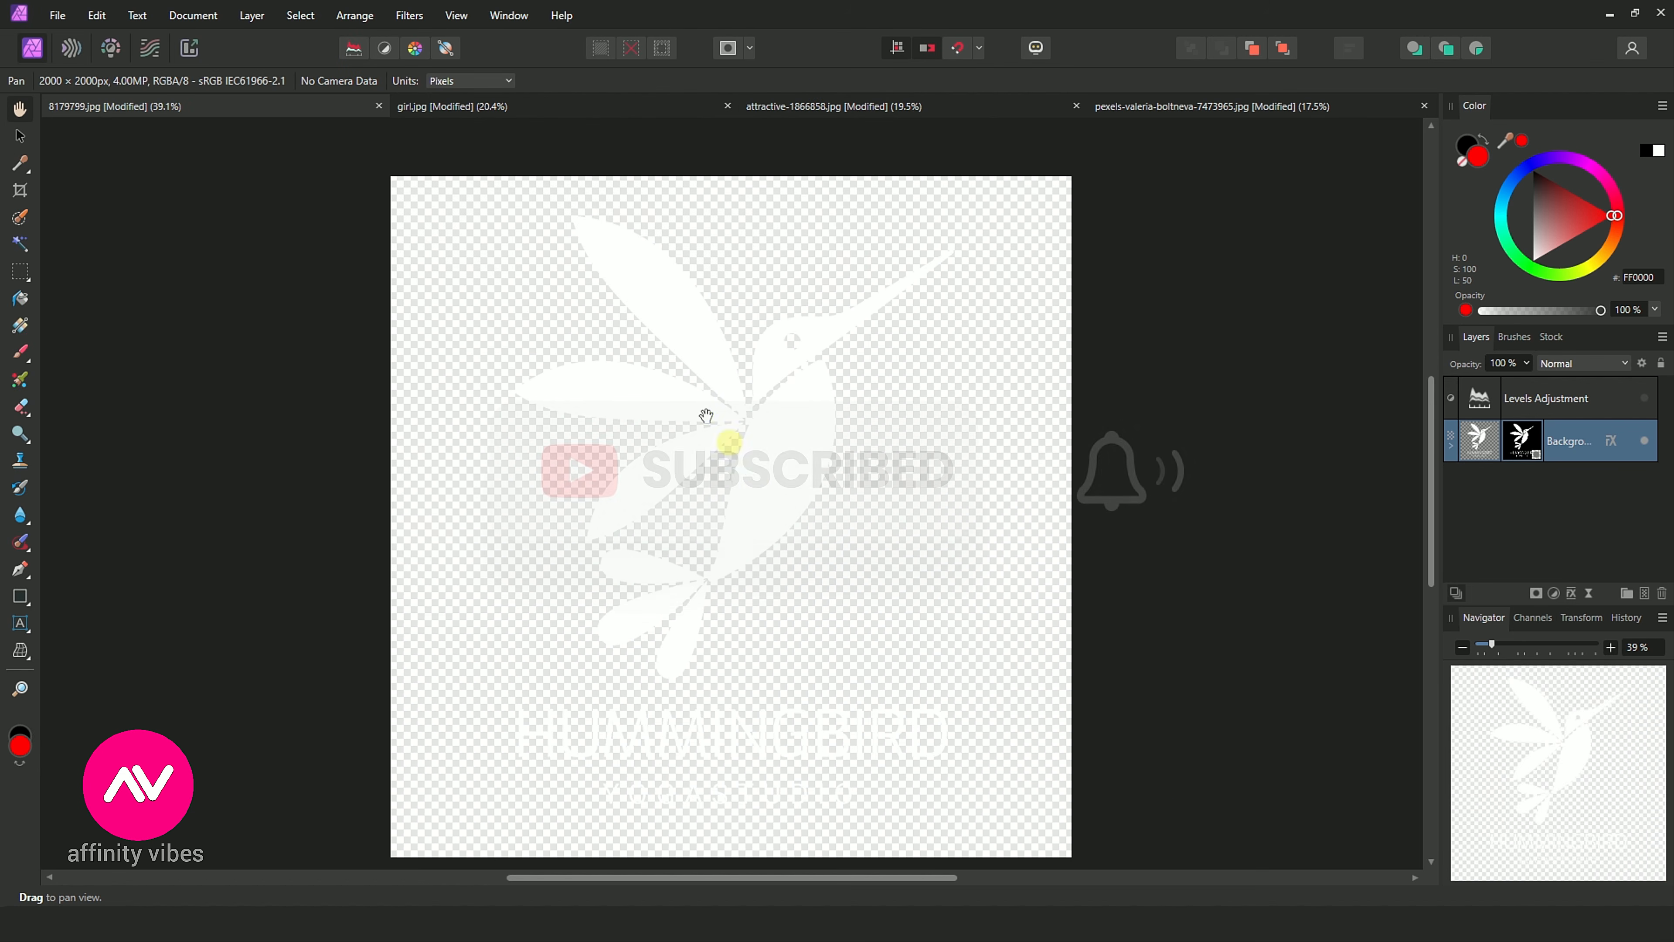
- Place c1.png in girl.jpg as a small logo in the photo's upper-left corner and deselect it
click(463, 103)
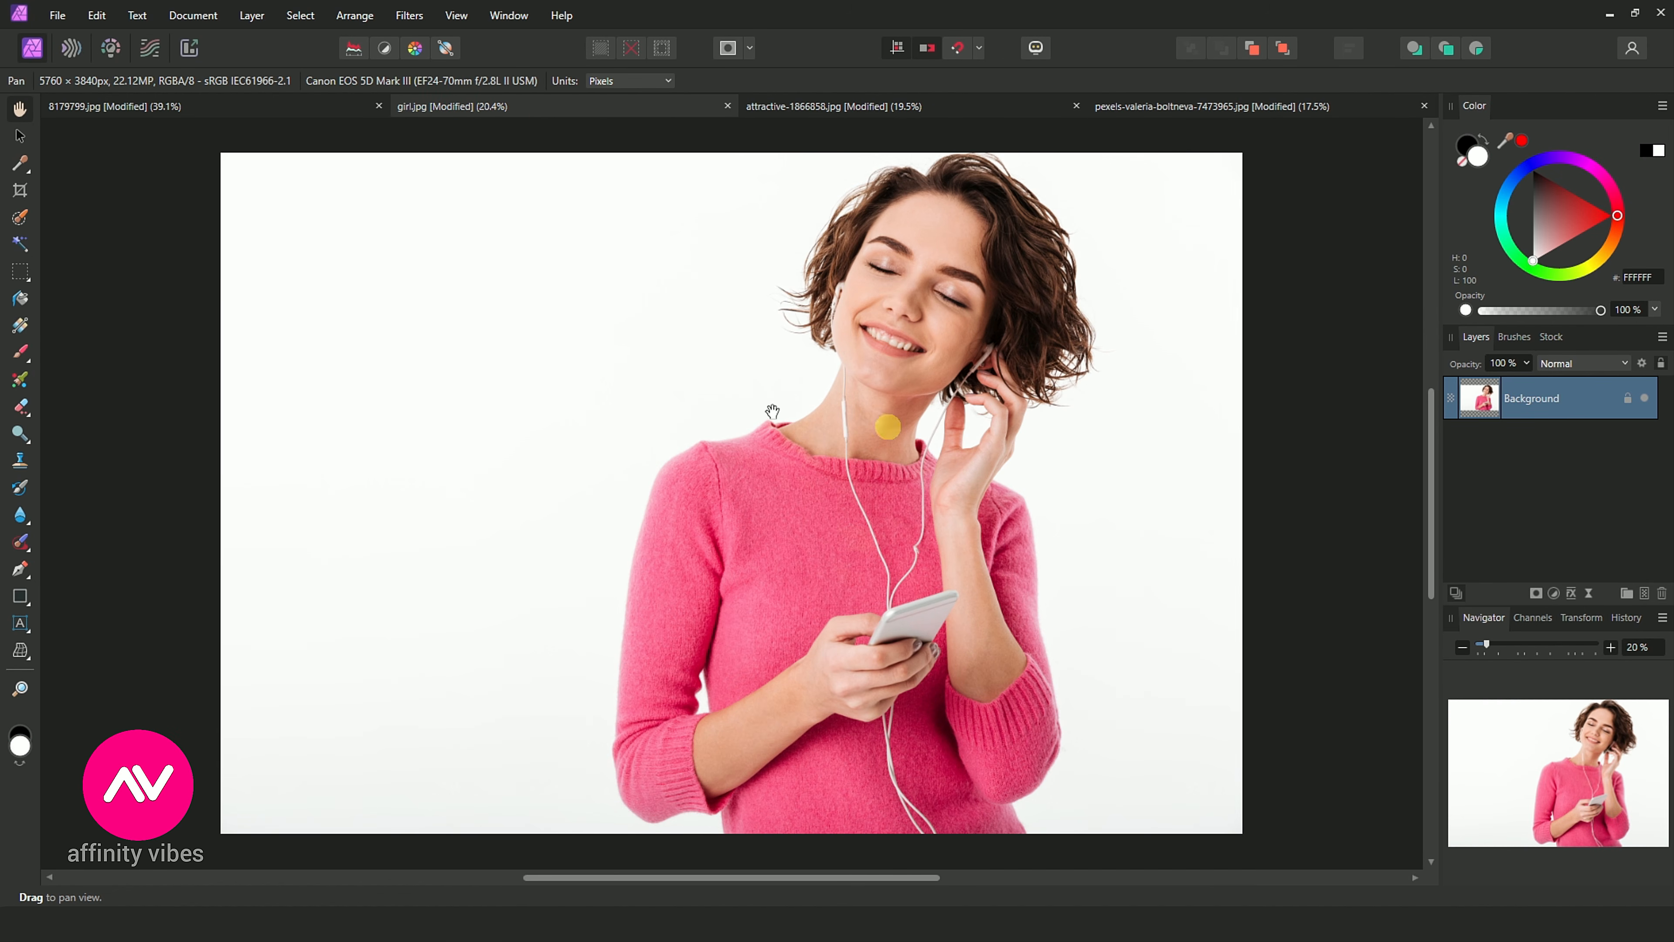
click(58, 15)
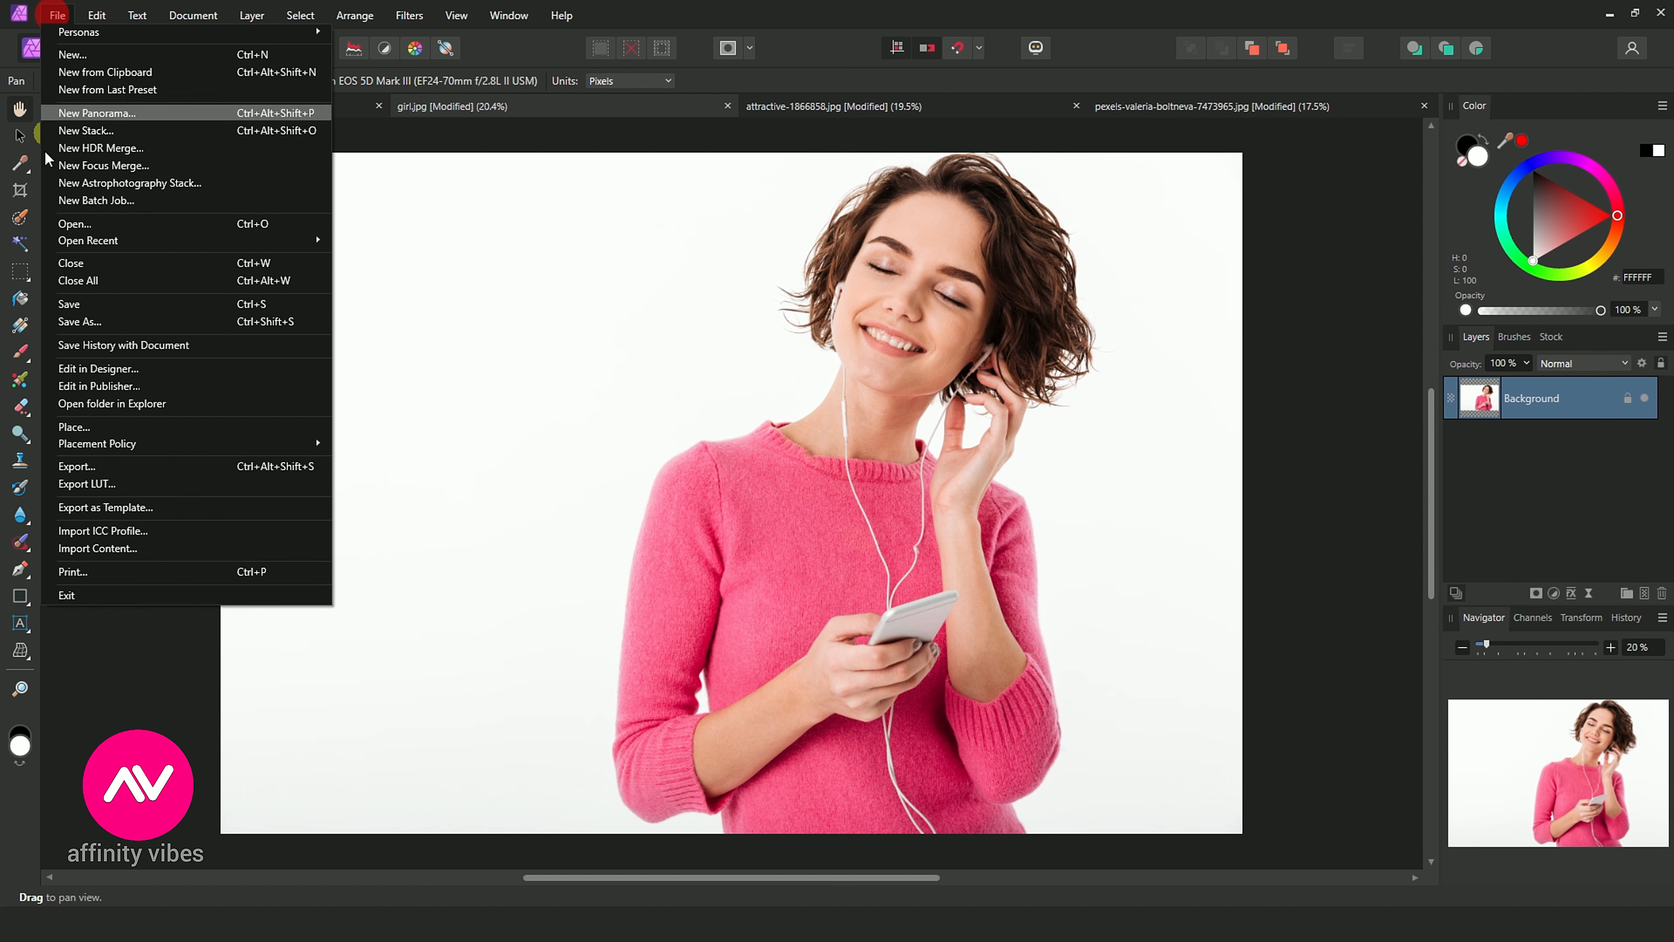
click(72, 427)
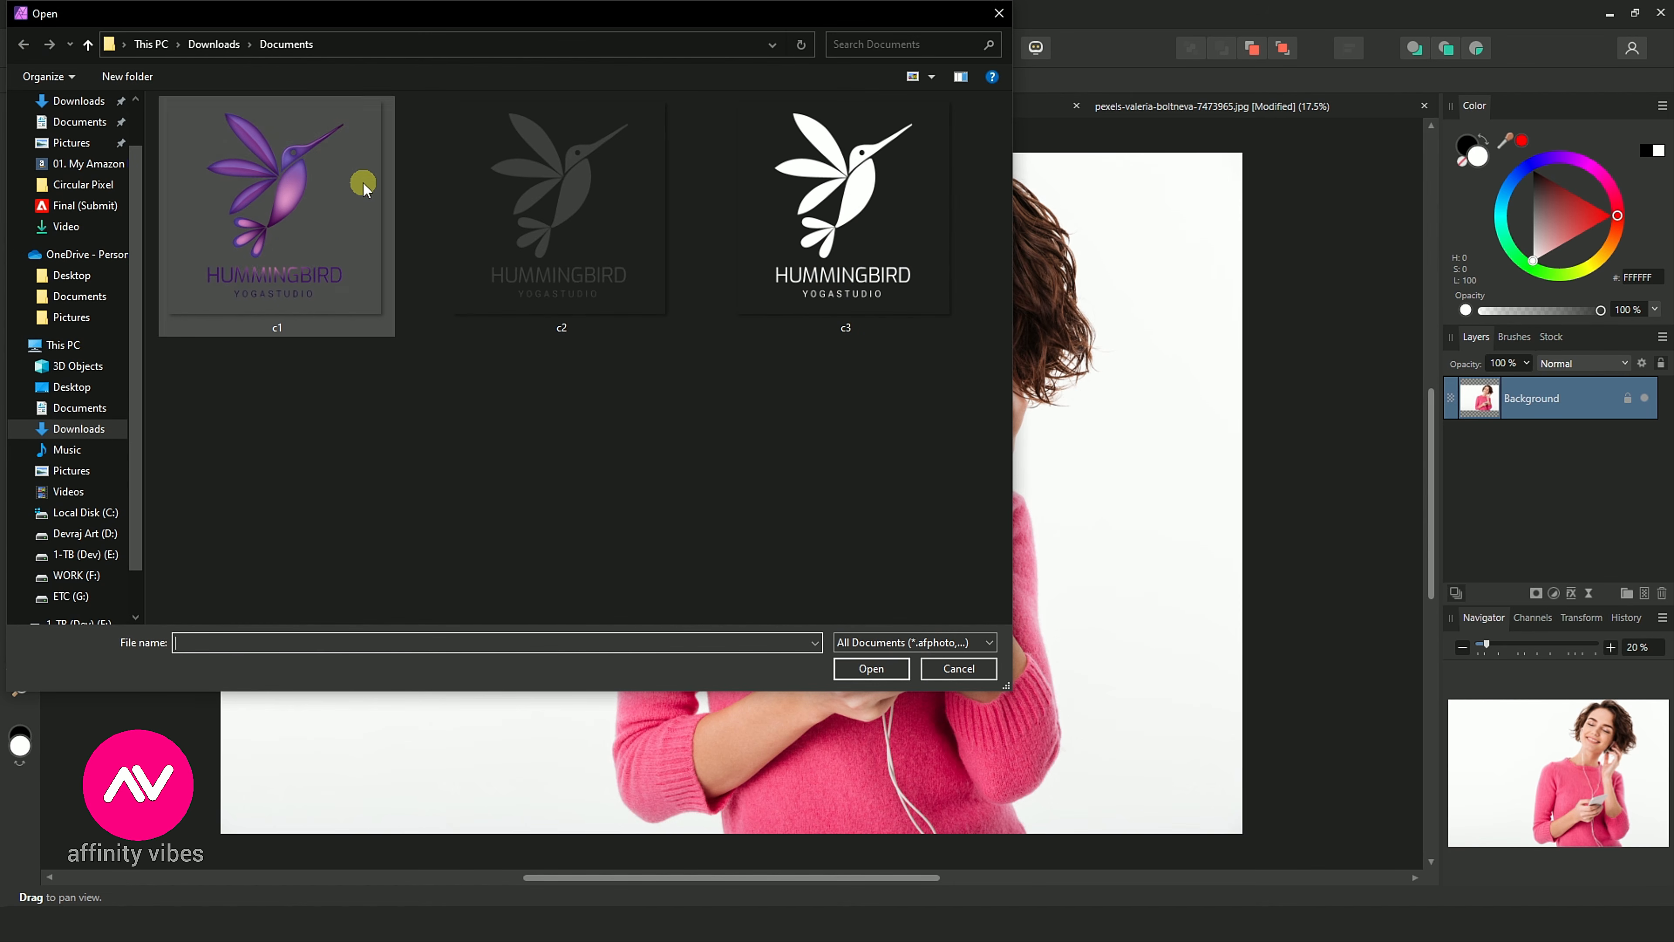
double_click(348, 181)
drag(250, 173, 438, 323)
click(18, 136)
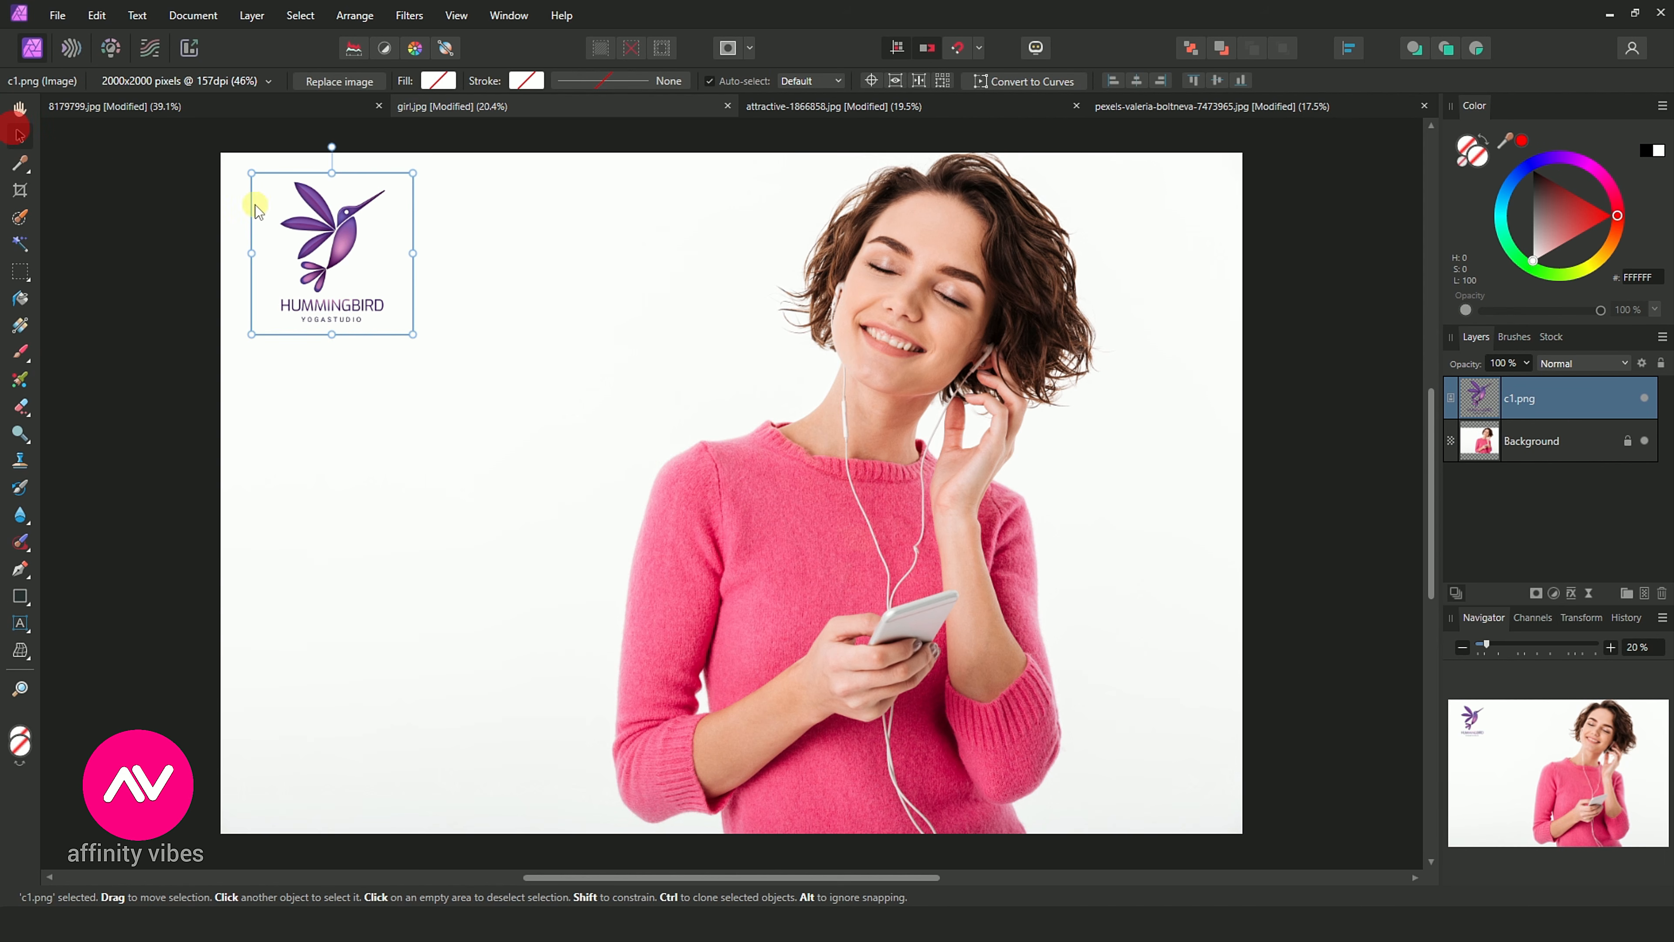
drag(300, 225, 272, 207)
click(475, 283)
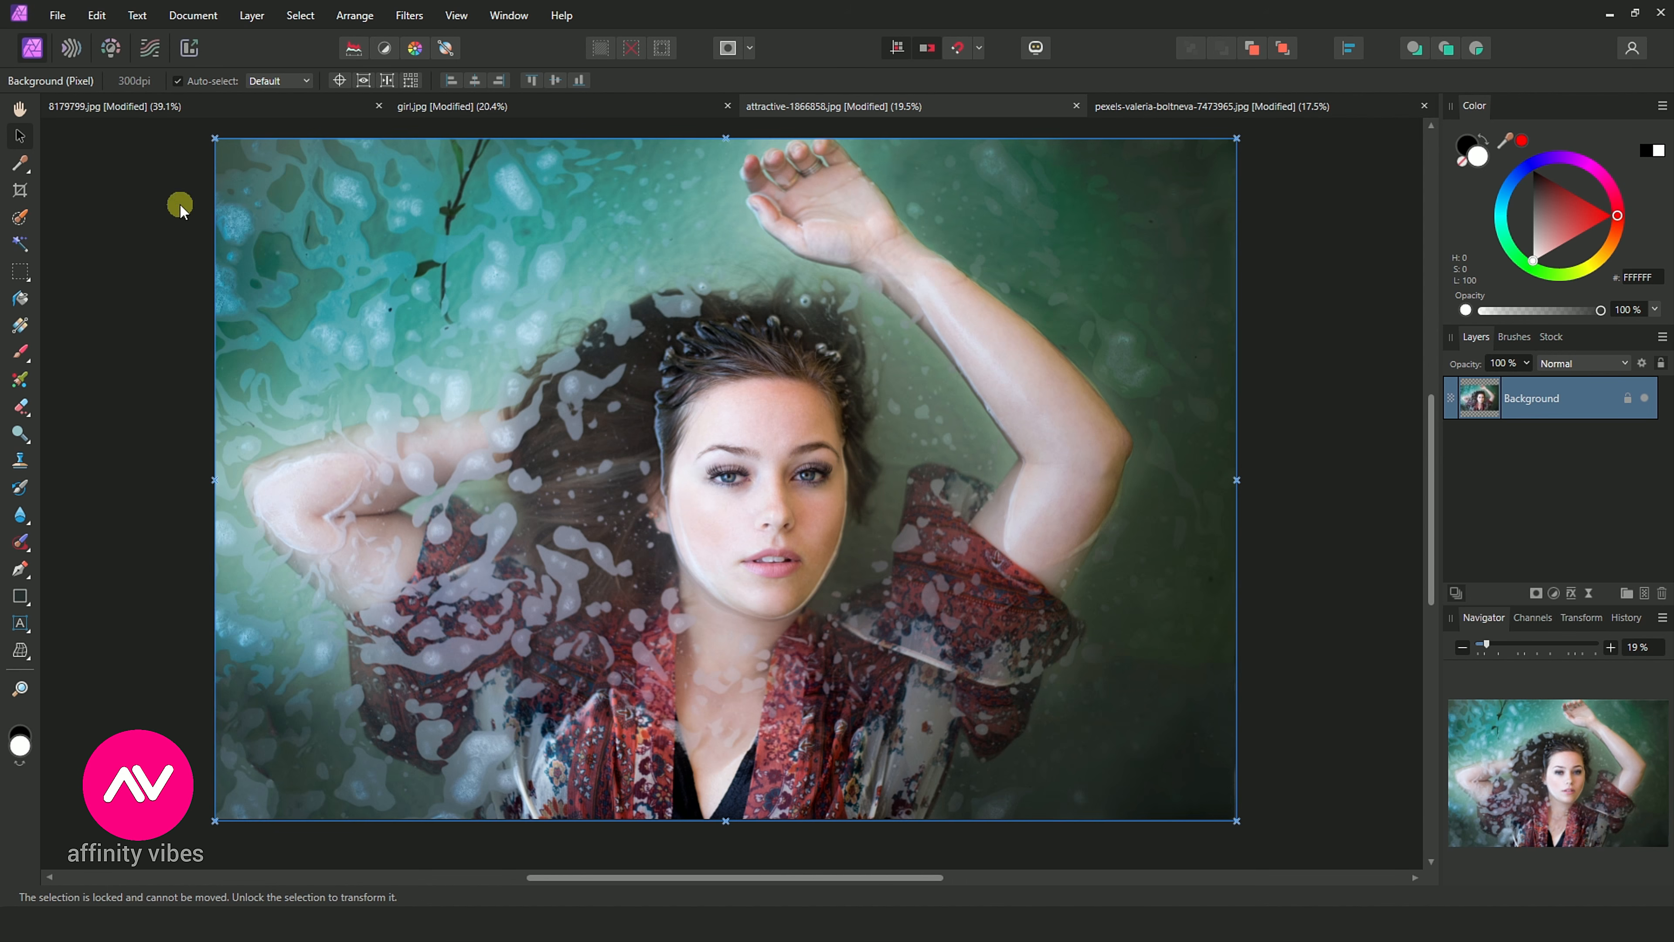
- Try the c1.png logo in the upper-right corner of the attractive-1866858.jpg photo, and delete it
click(56, 15)
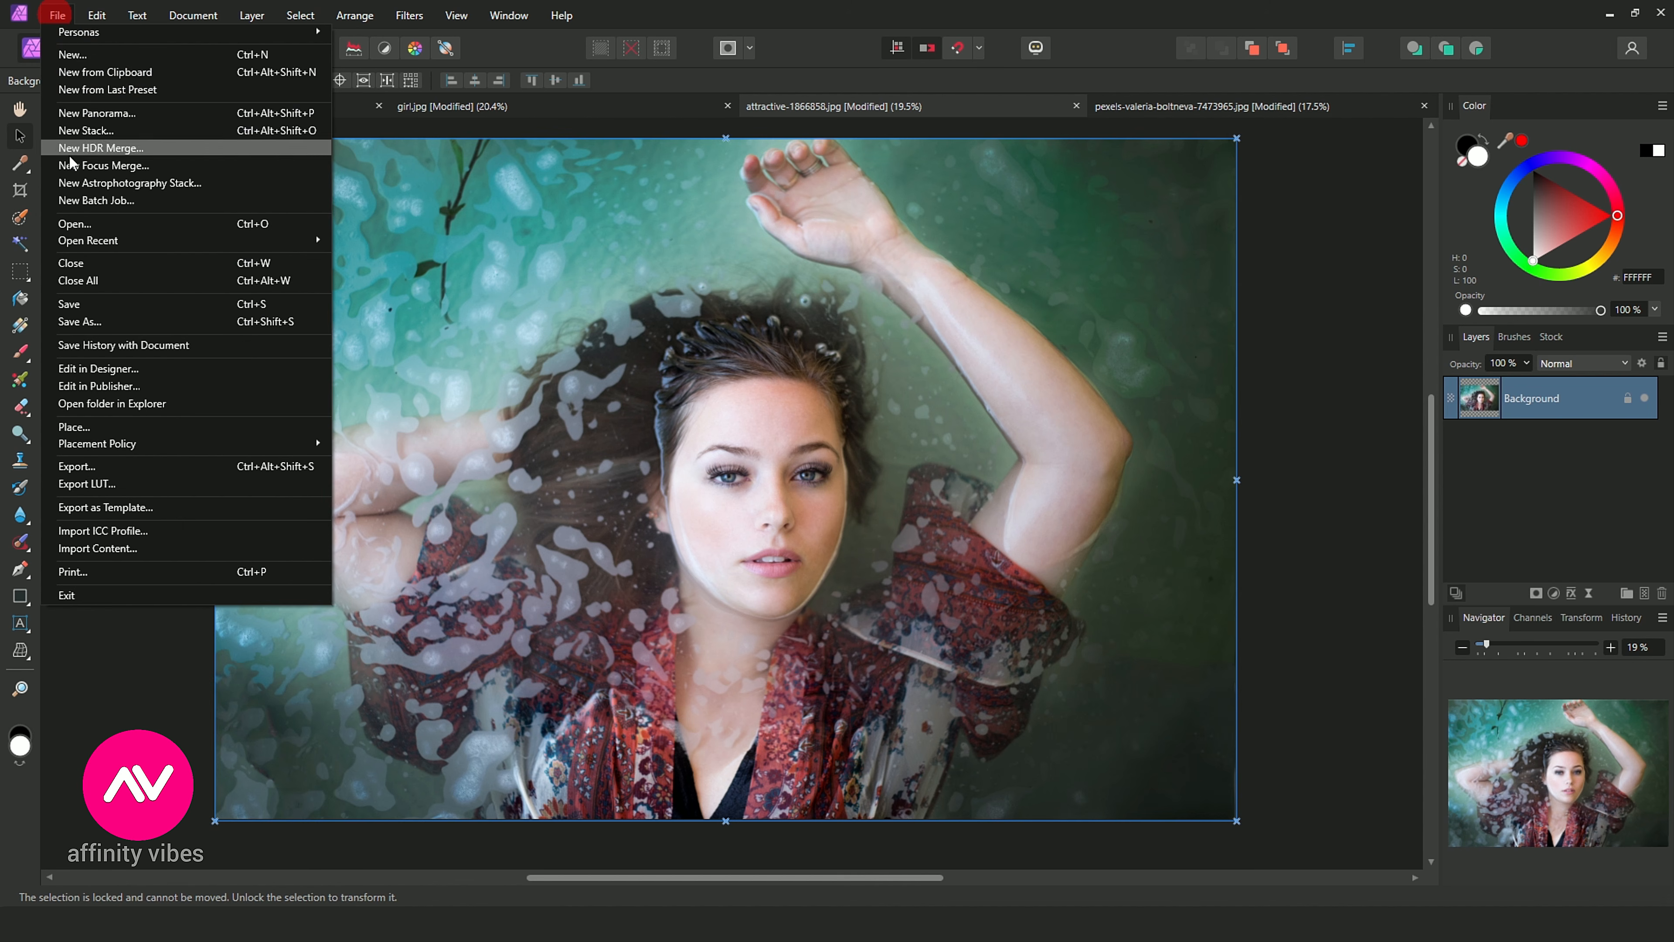
click(90, 424)
double_click(261, 204)
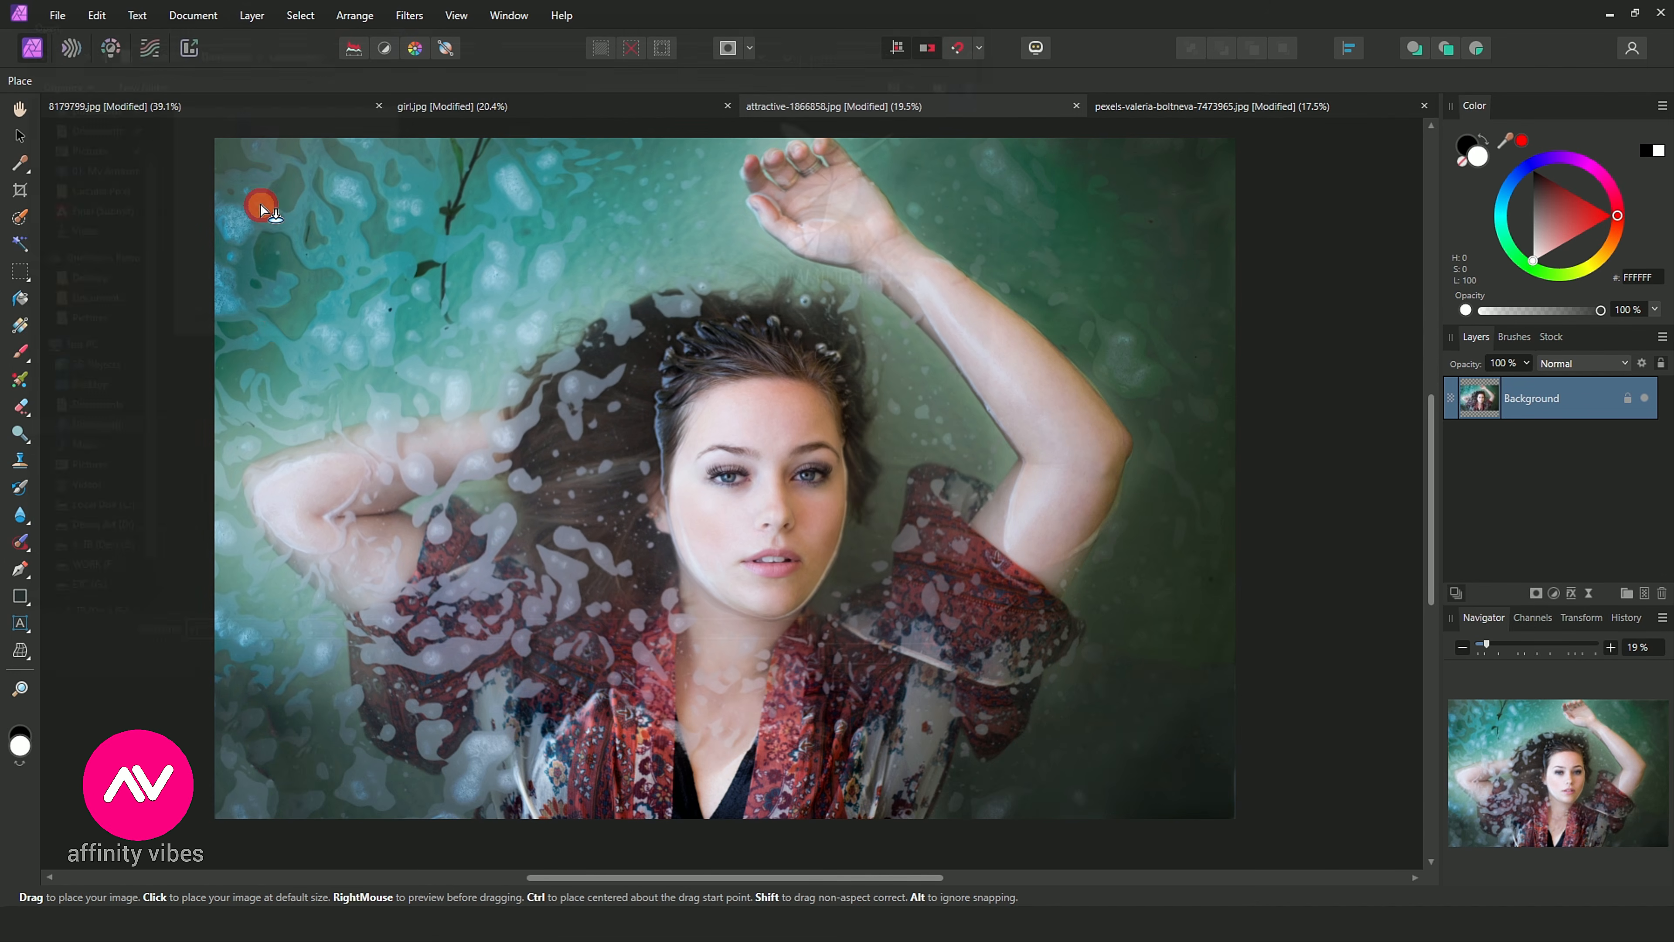
drag(274, 176, 402, 305)
click(145, 198)
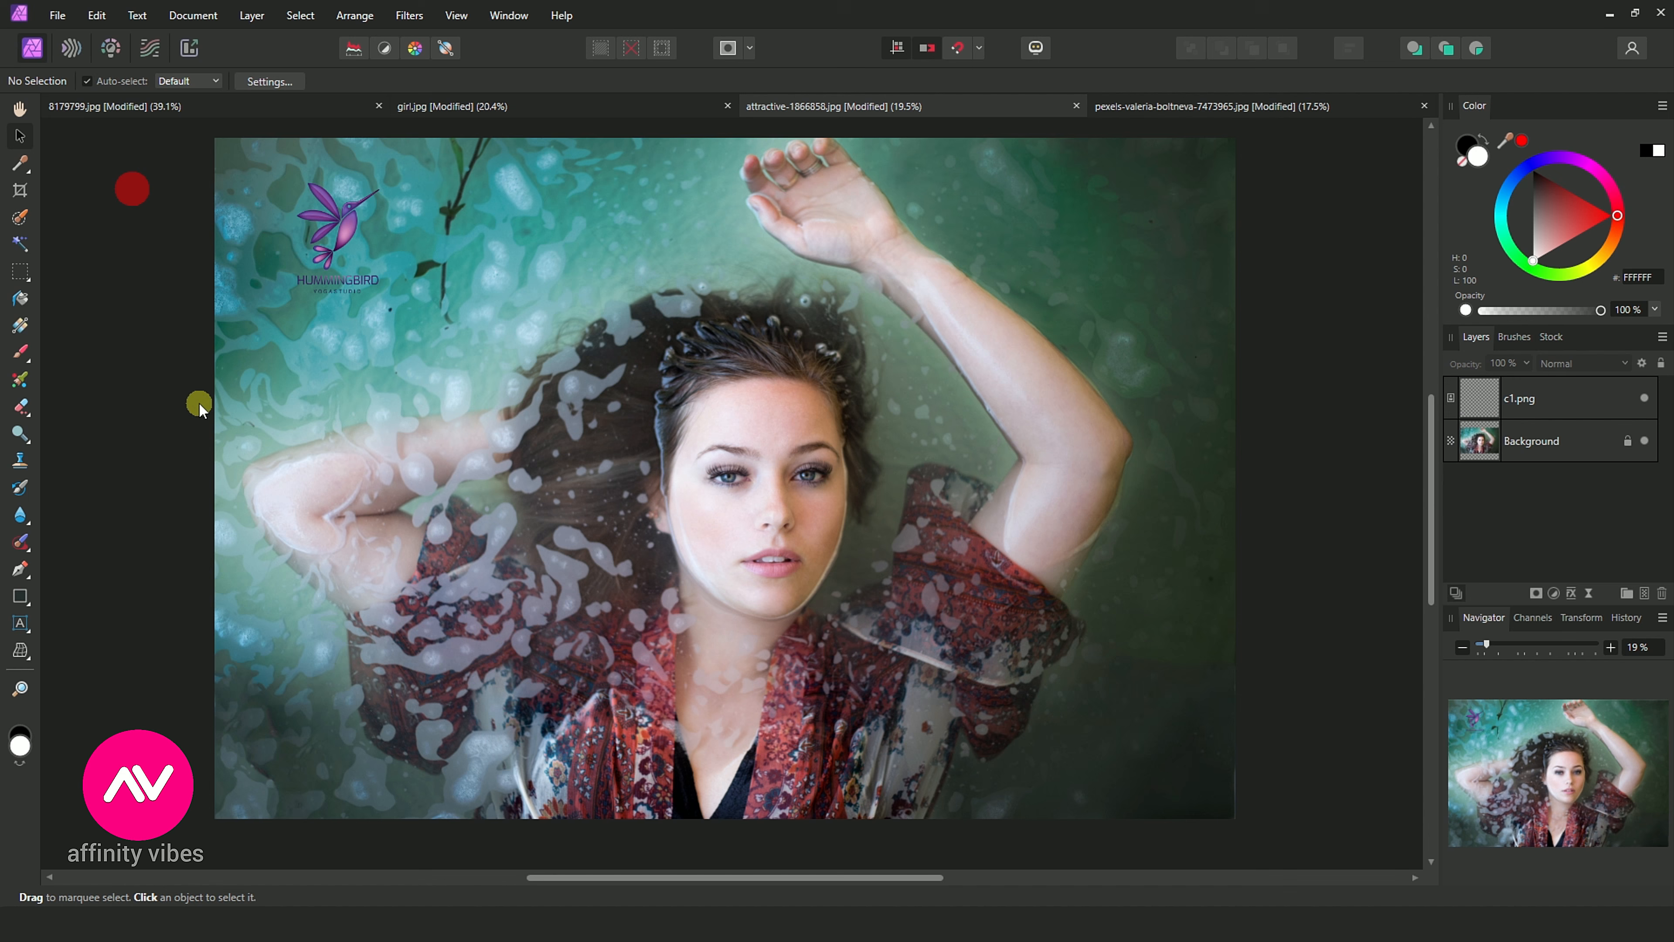
drag(333, 241, 1135, 234)
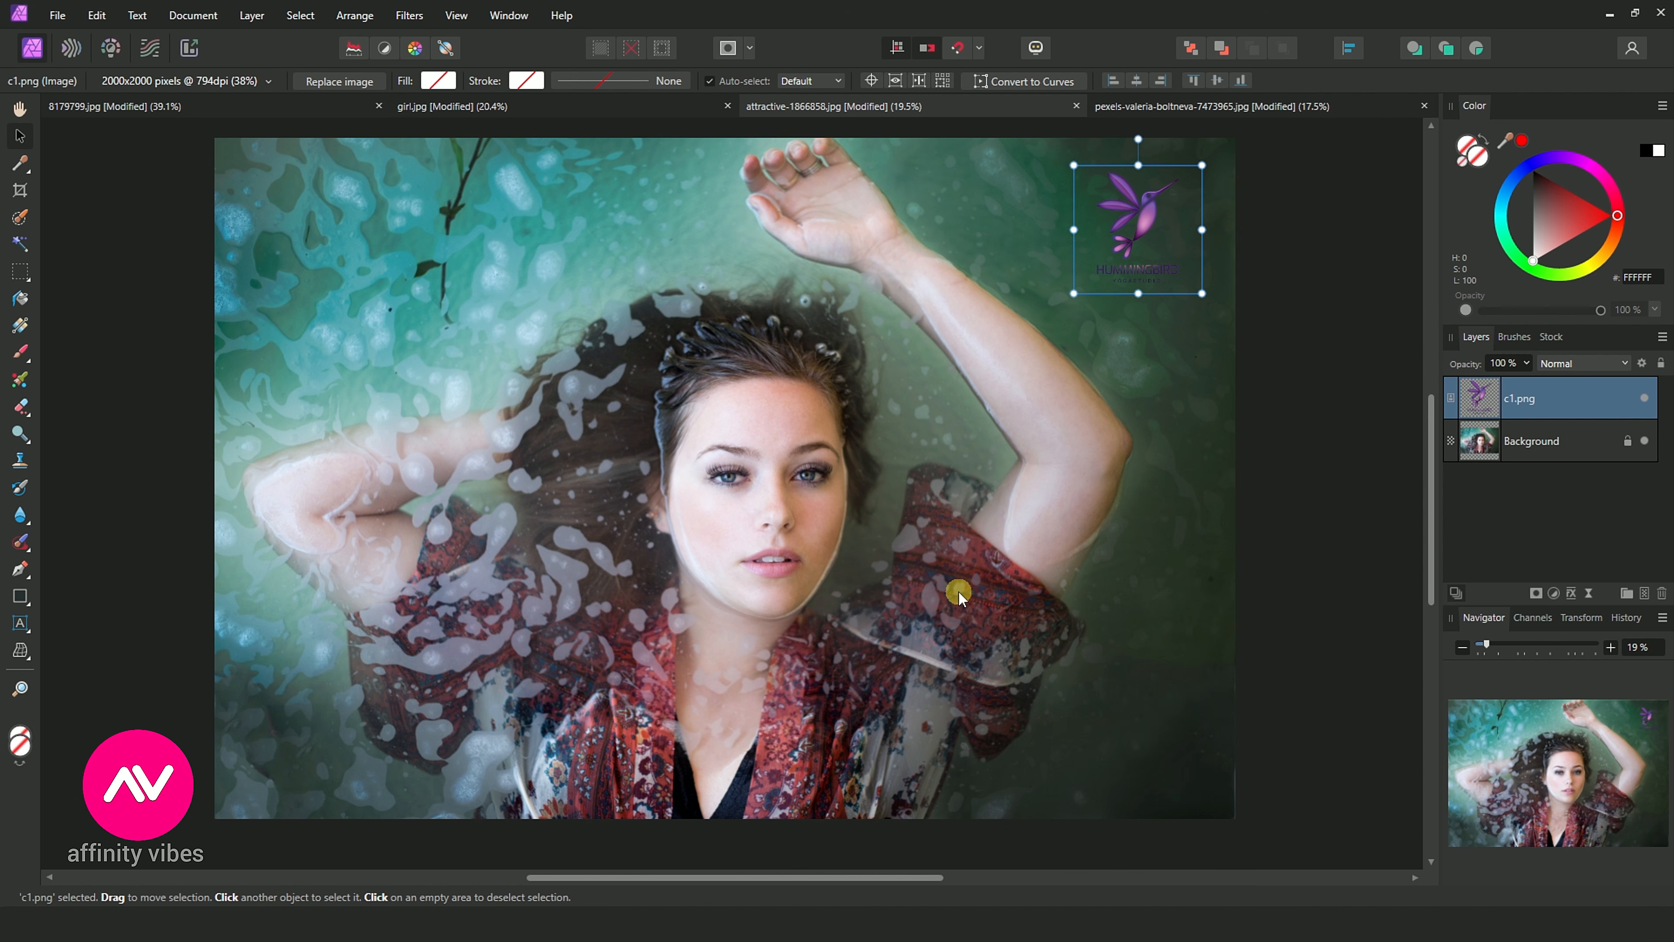
key(Delete)
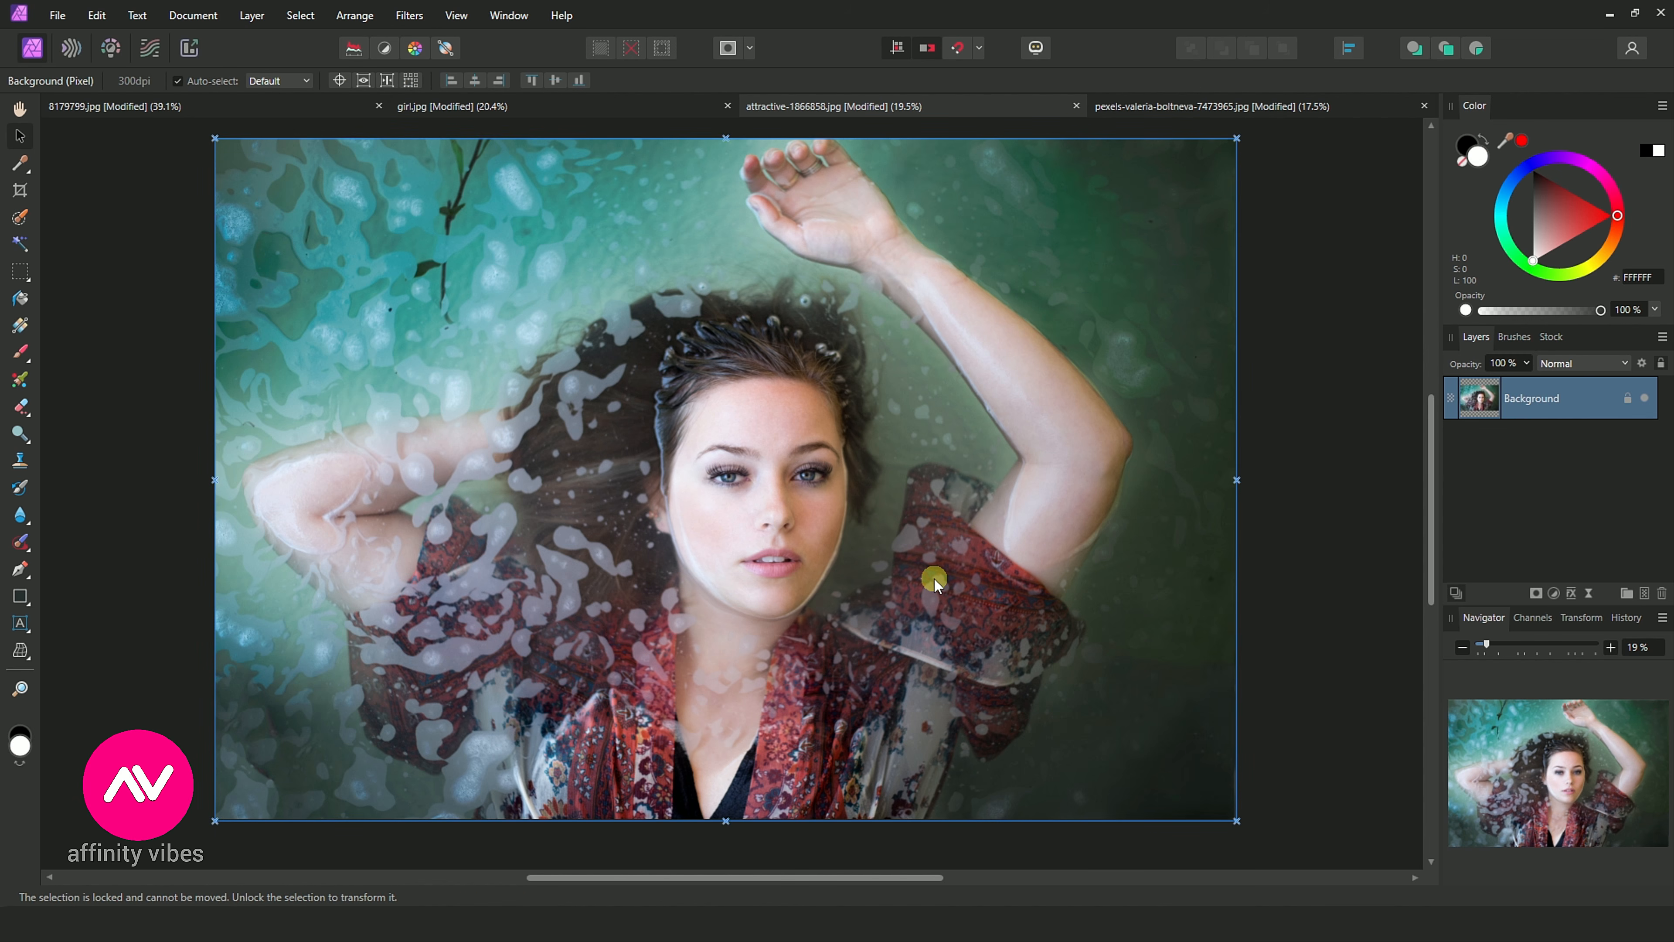
- Place c3.png as a small logo in the upper-right corner of the attractive-1866858.jpg photo and deselect it
click(46, 19)
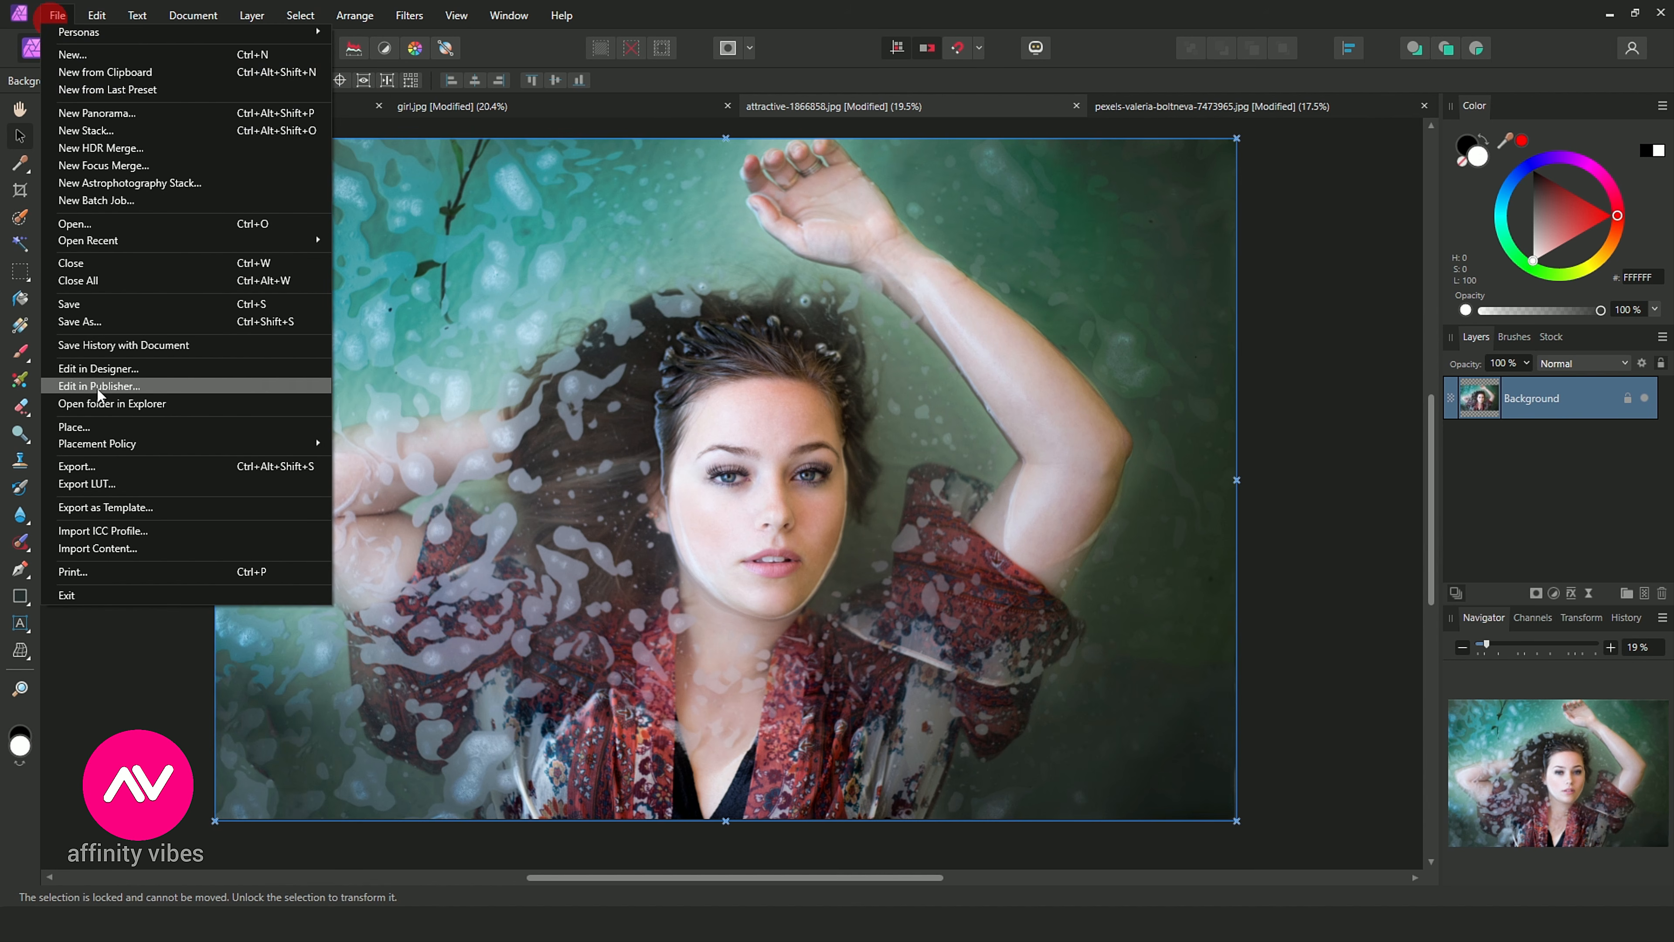
click(97, 423)
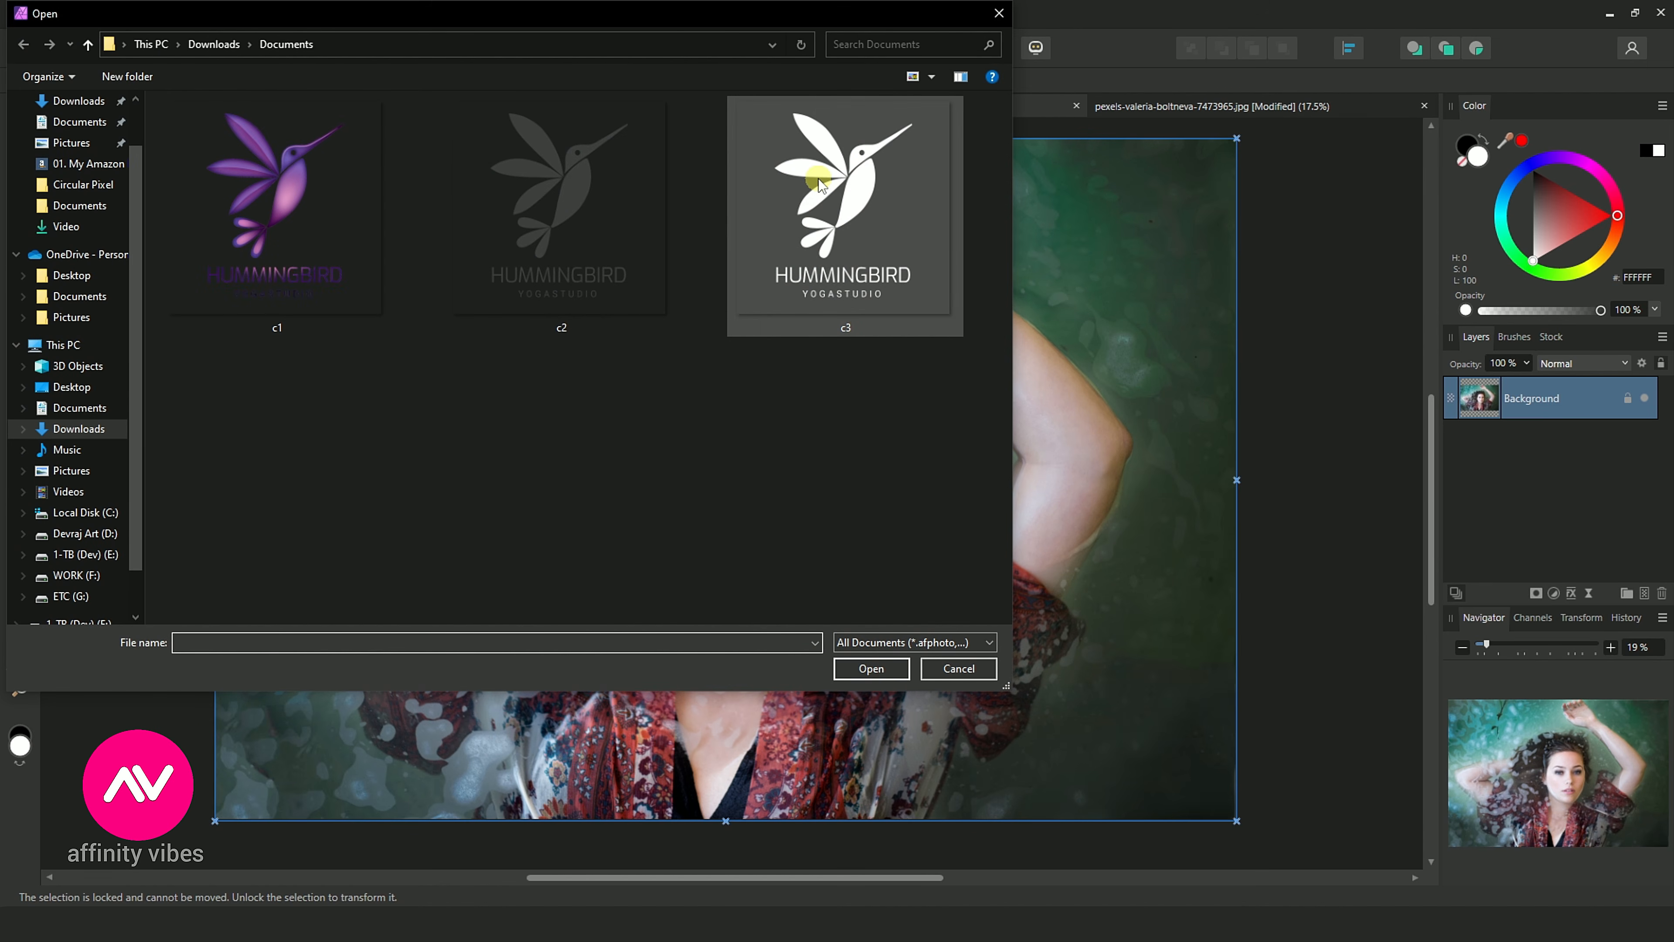
double_click(819, 177)
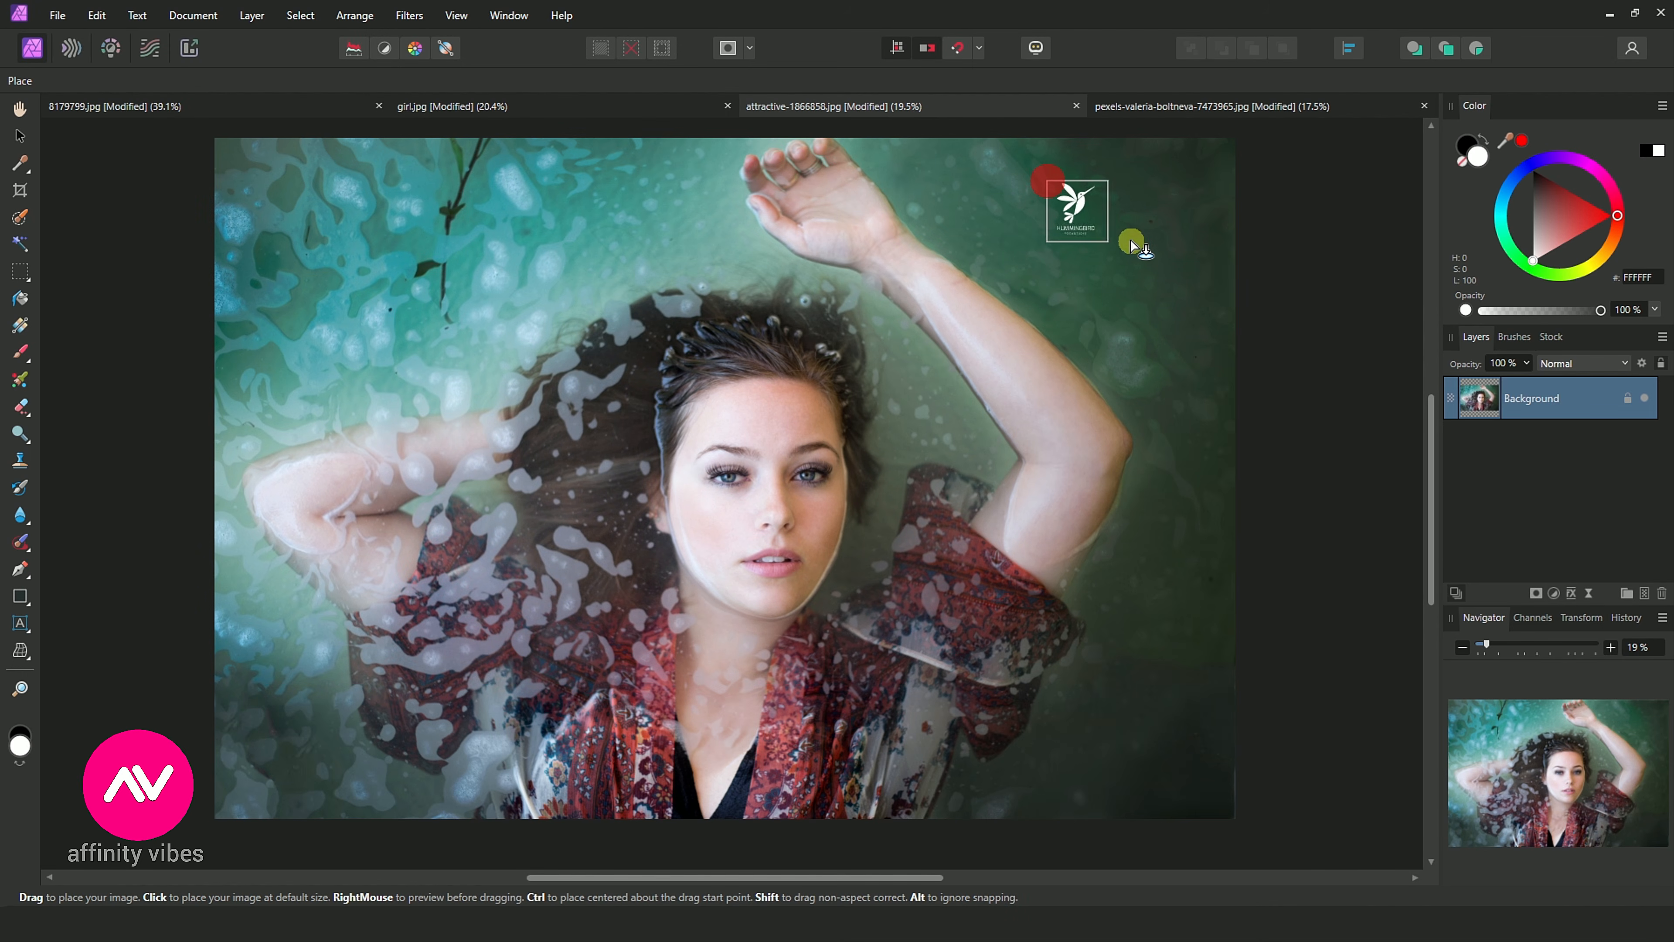
drag(1131, 242, 1217, 318)
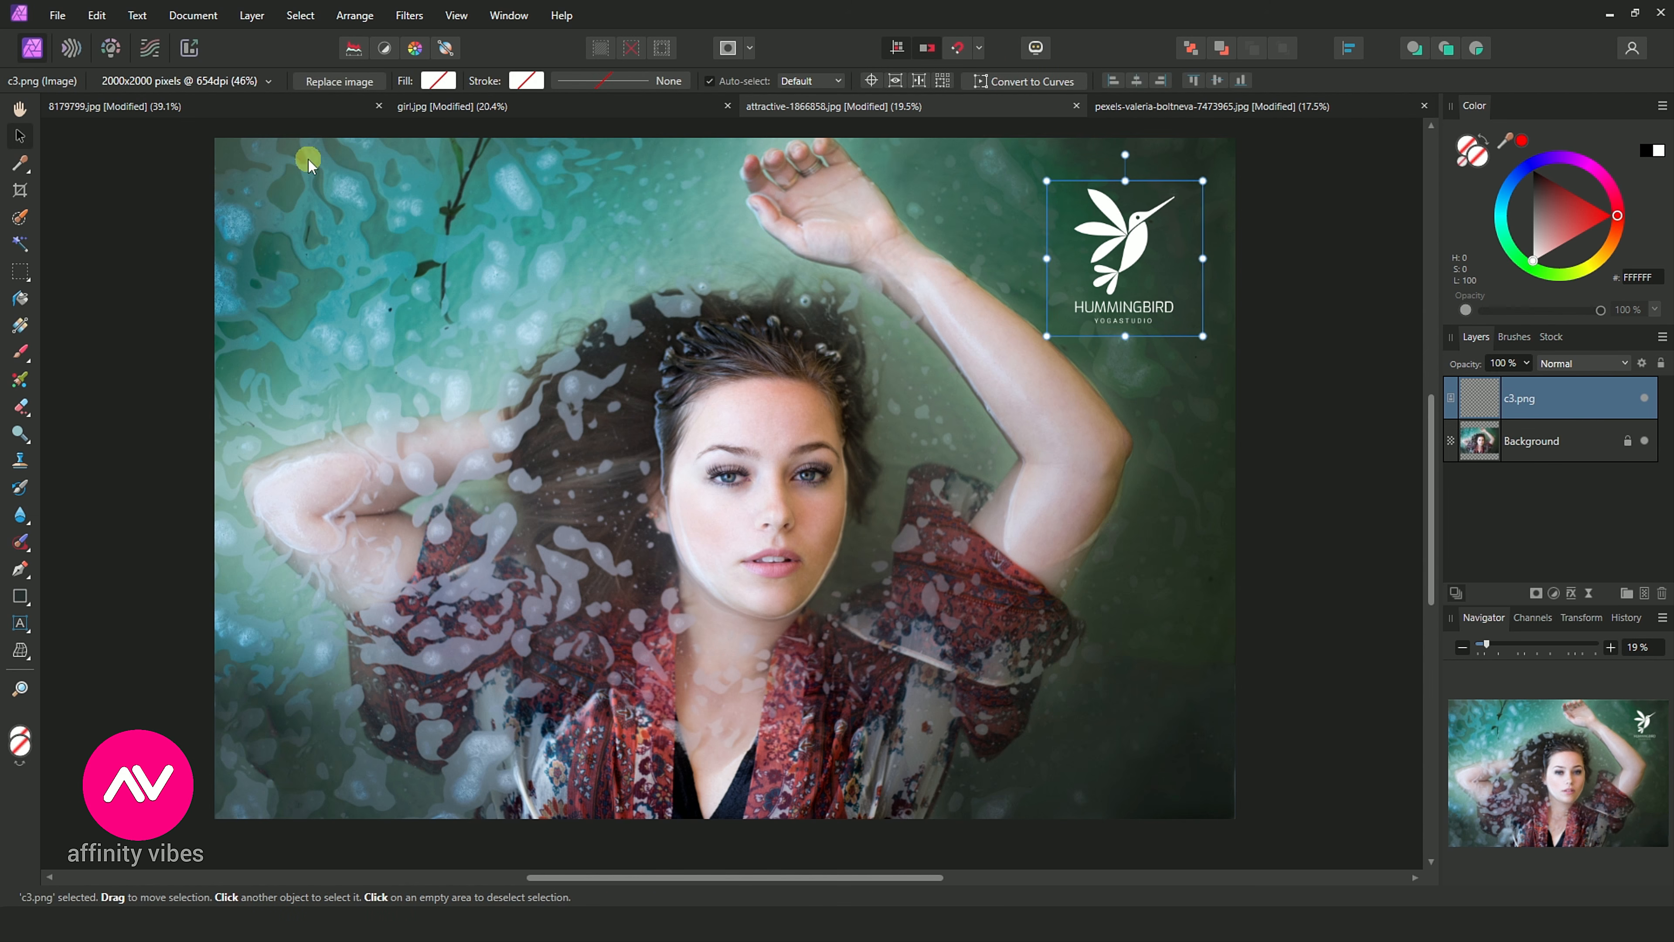
click(20, 135)
drag(1099, 252, 1128, 210)
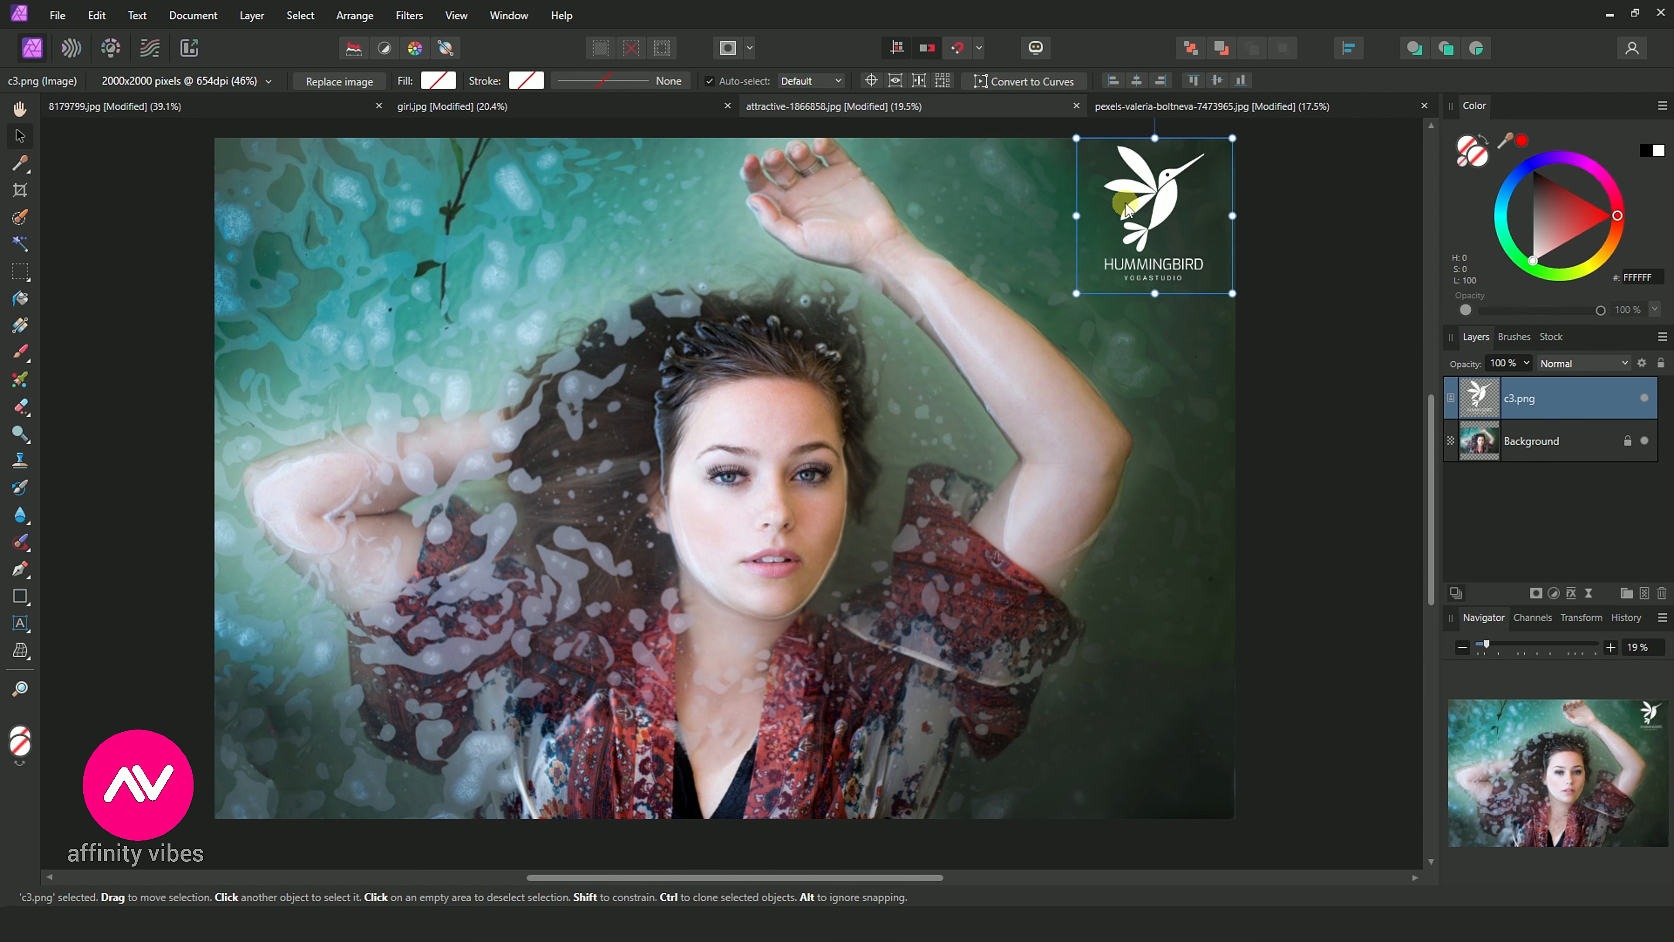
click(1001, 242)
click(123, 317)
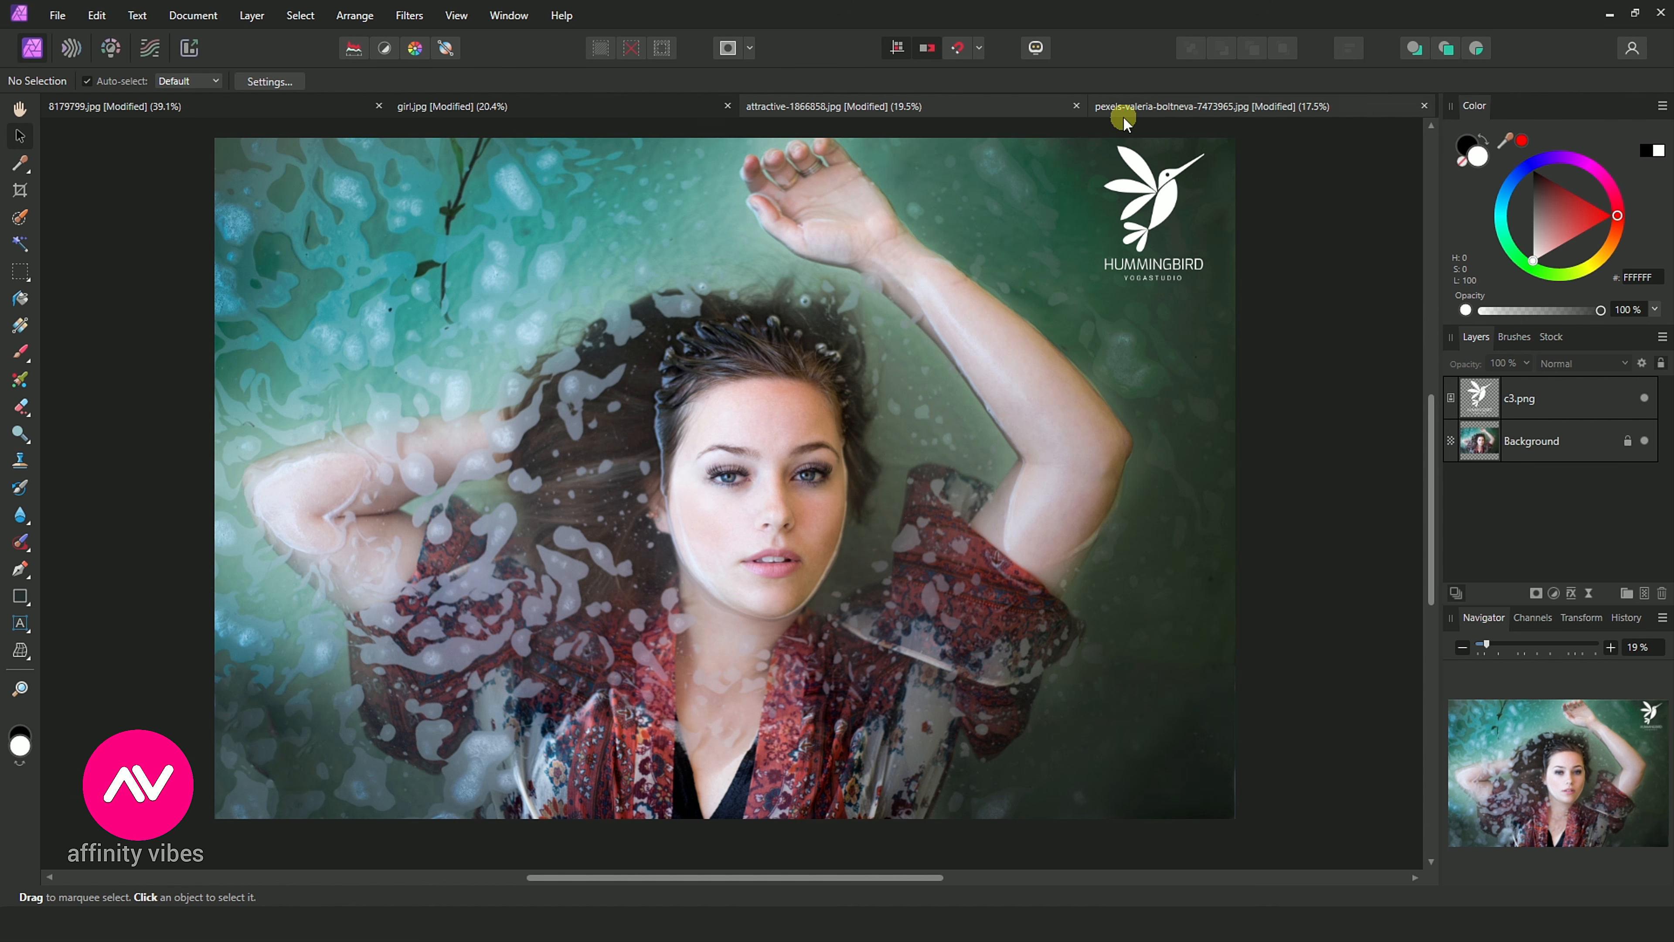
- Place c2.png as a small logo in the upper-right corner of the pexels-valeria-boltneva-7473965.jpg photo
click(1114, 108)
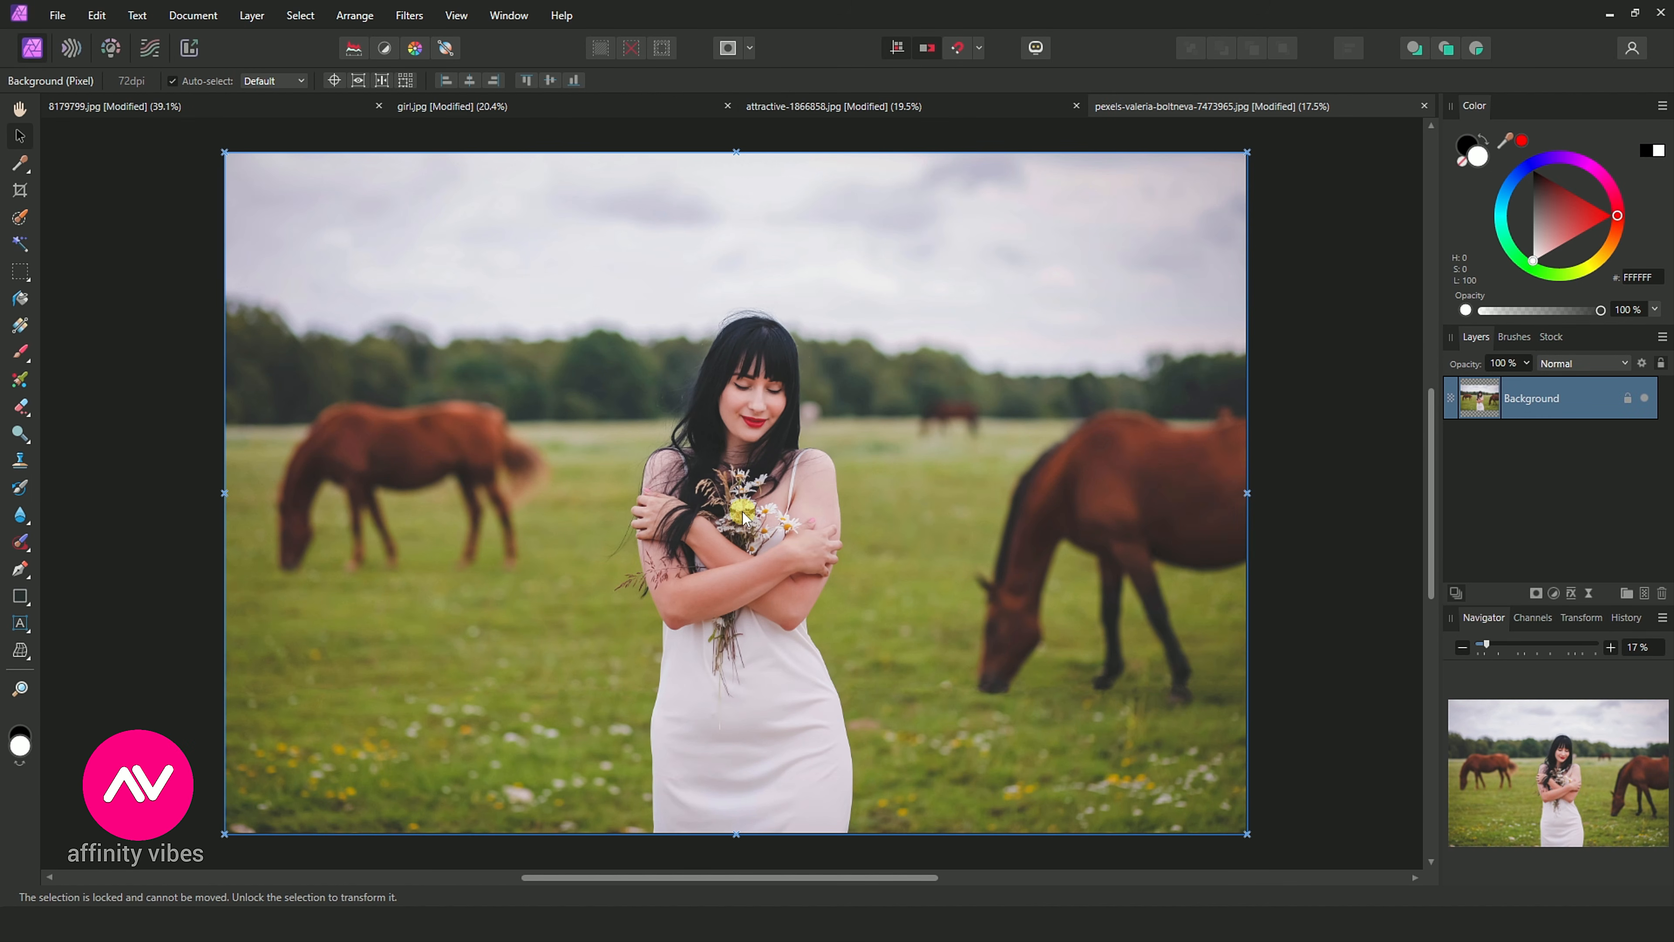
click(57, 15)
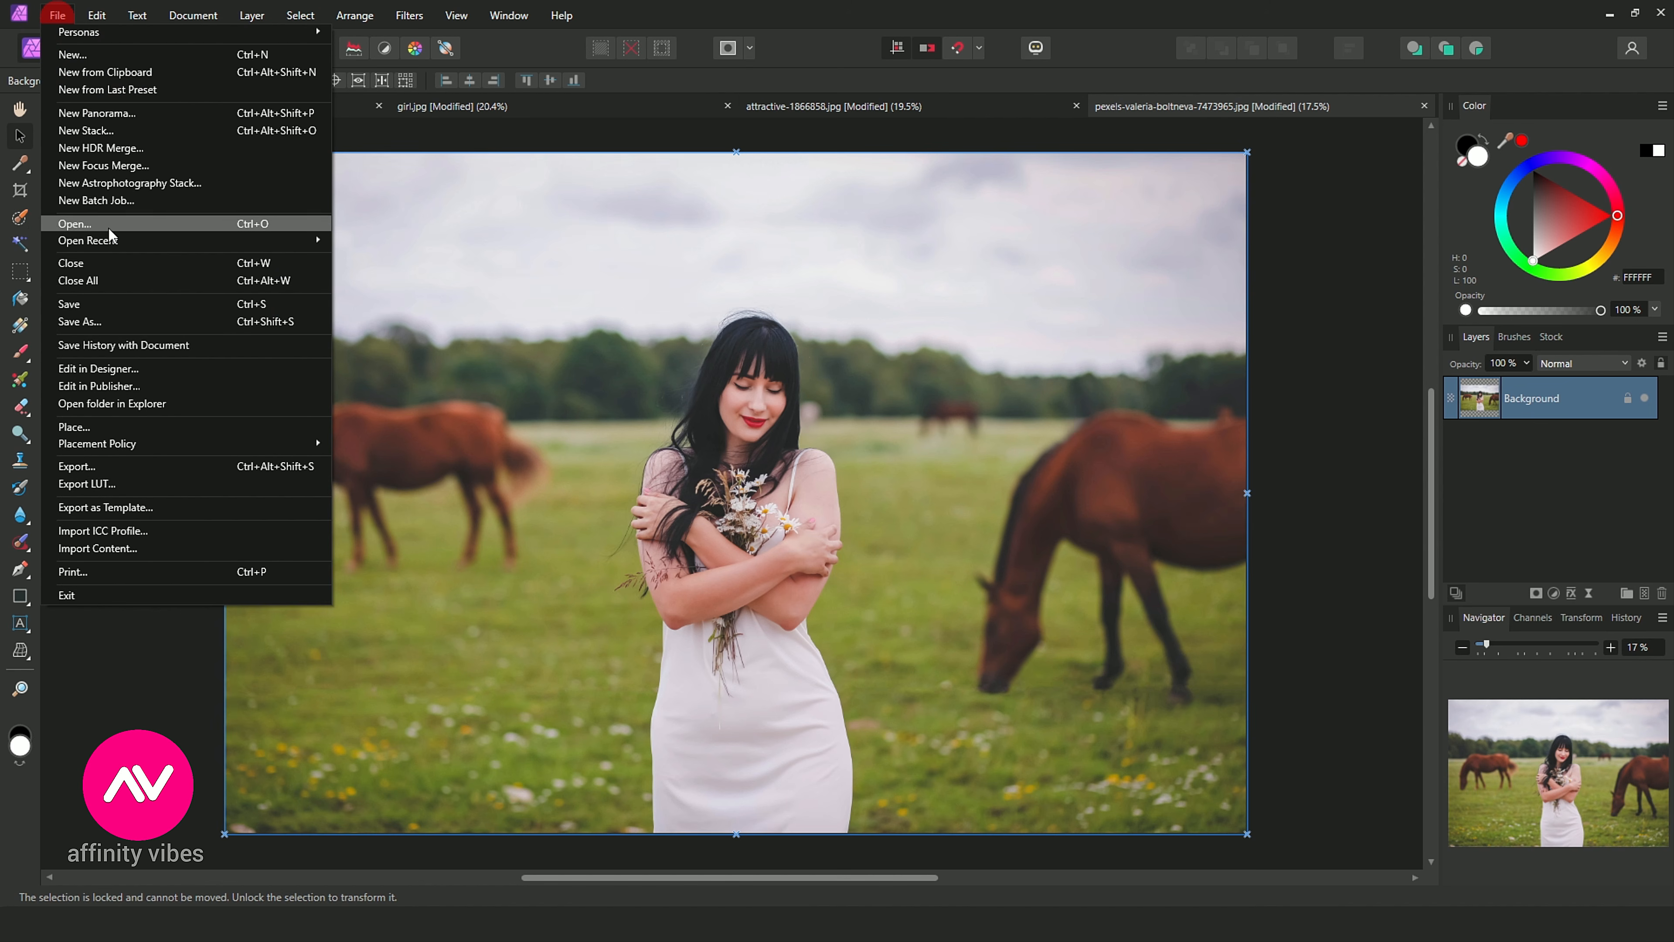
click(113, 426)
double_click(628, 213)
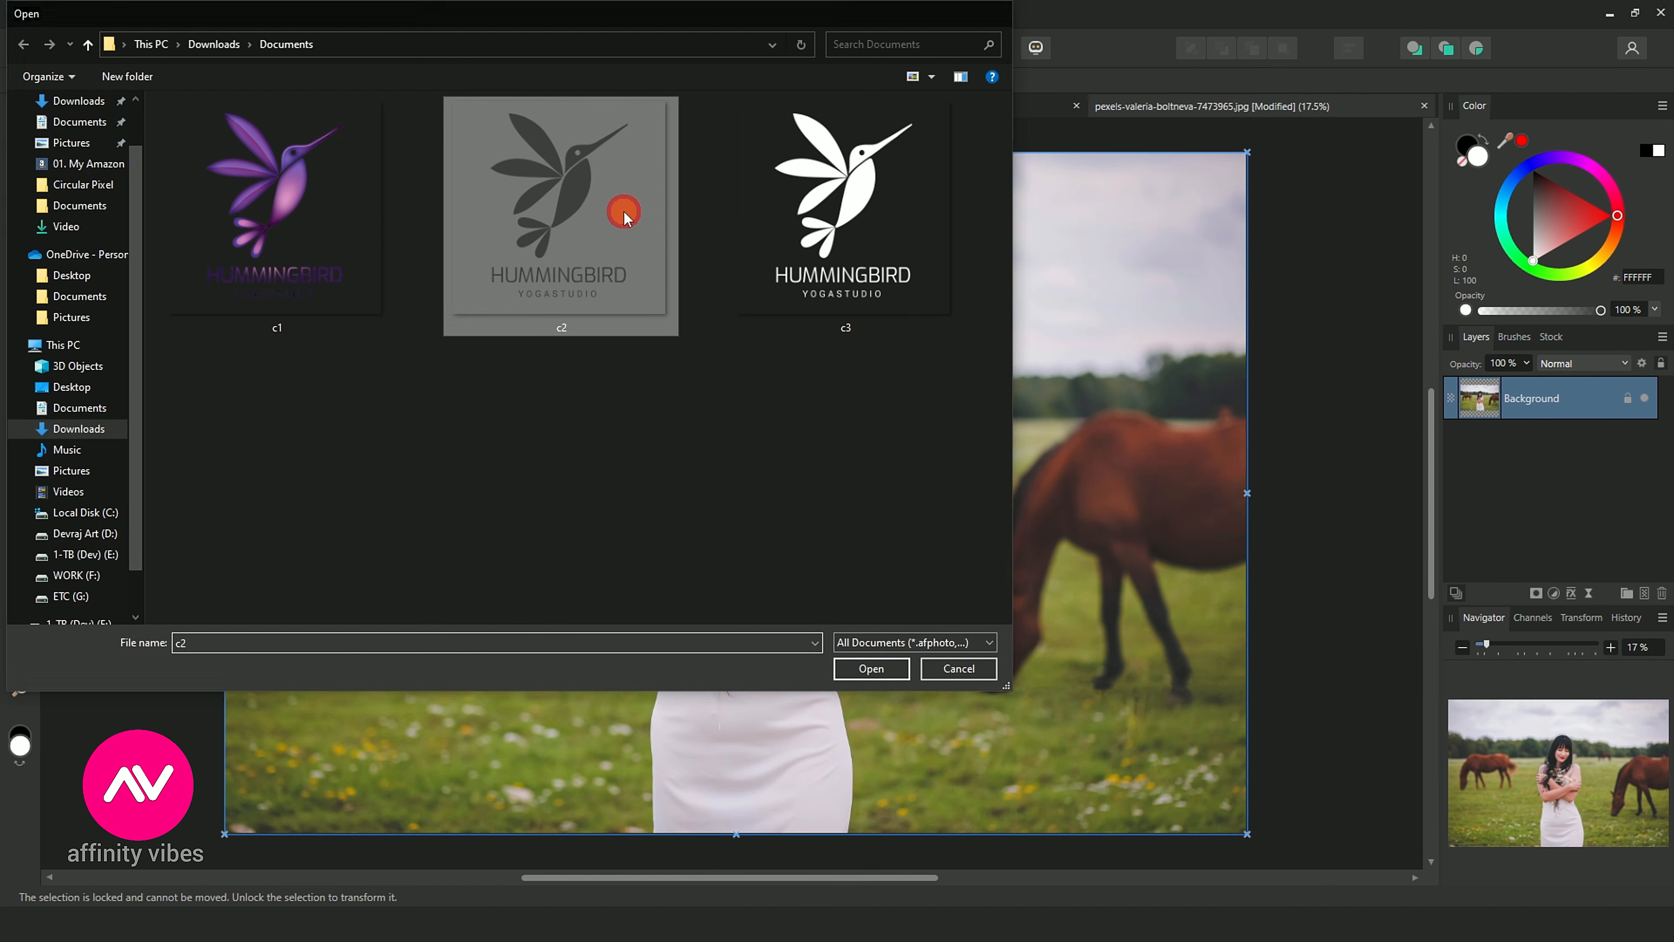
drag(1172, 271, 1204, 300)
drag(1148, 254, 1188, 221)
click(958, 269)
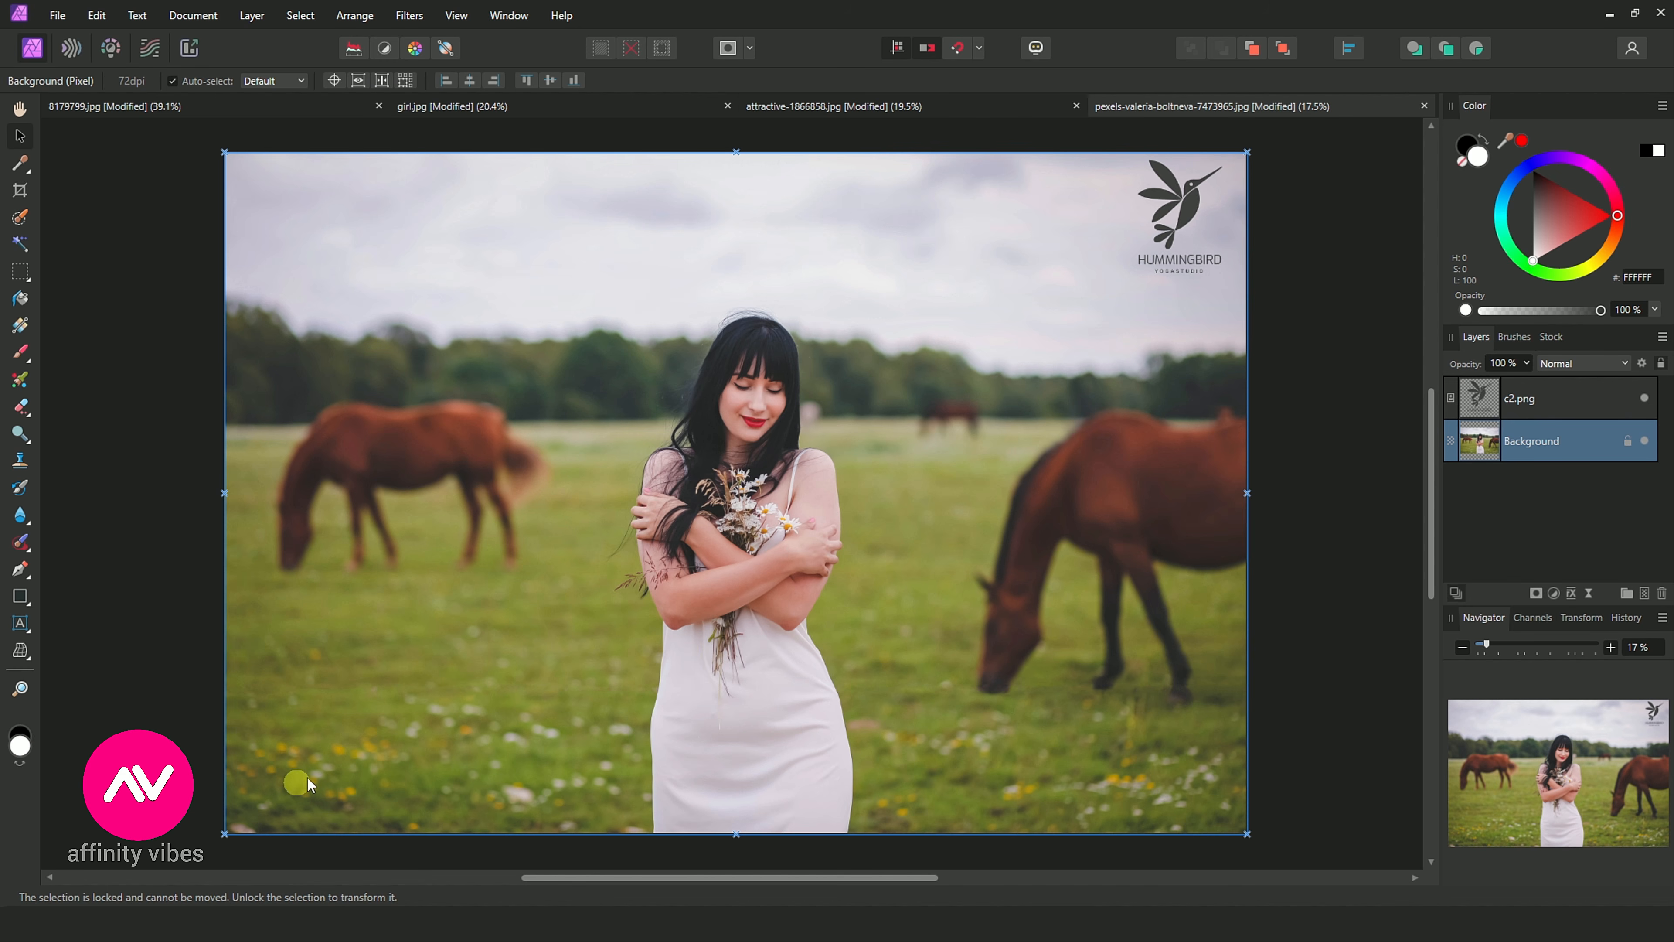
- Add c3.png as a small logo in the lower-left corner of the horse meadow photo and deselect it
click(57, 15)
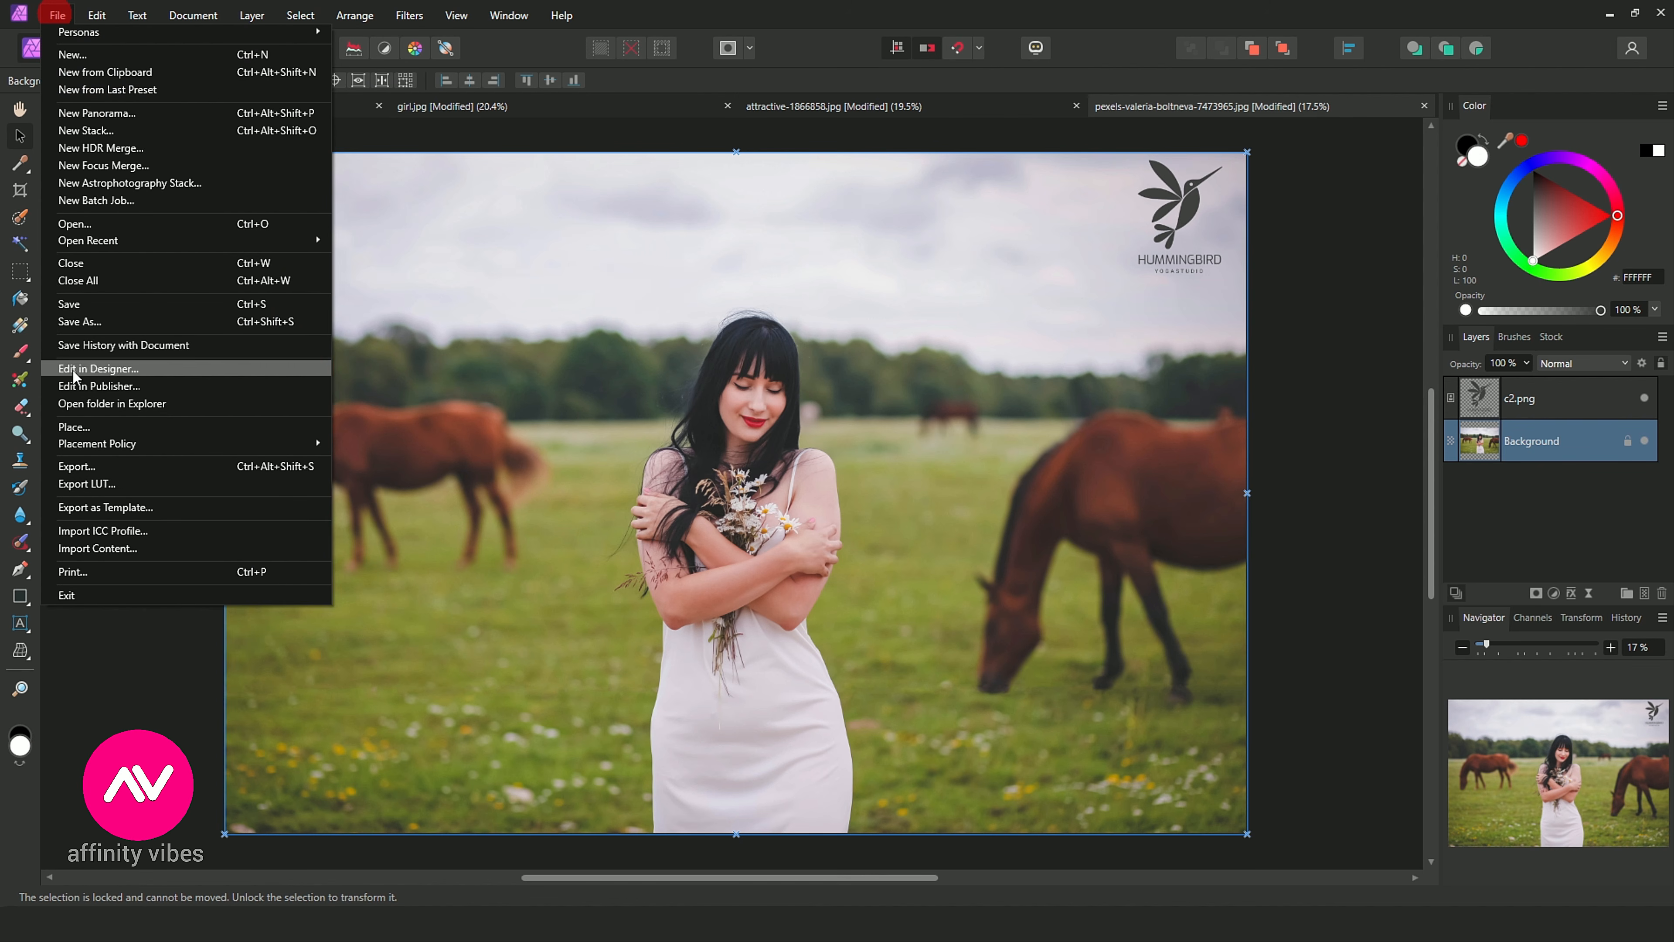
click(73, 427)
double_click(804, 204)
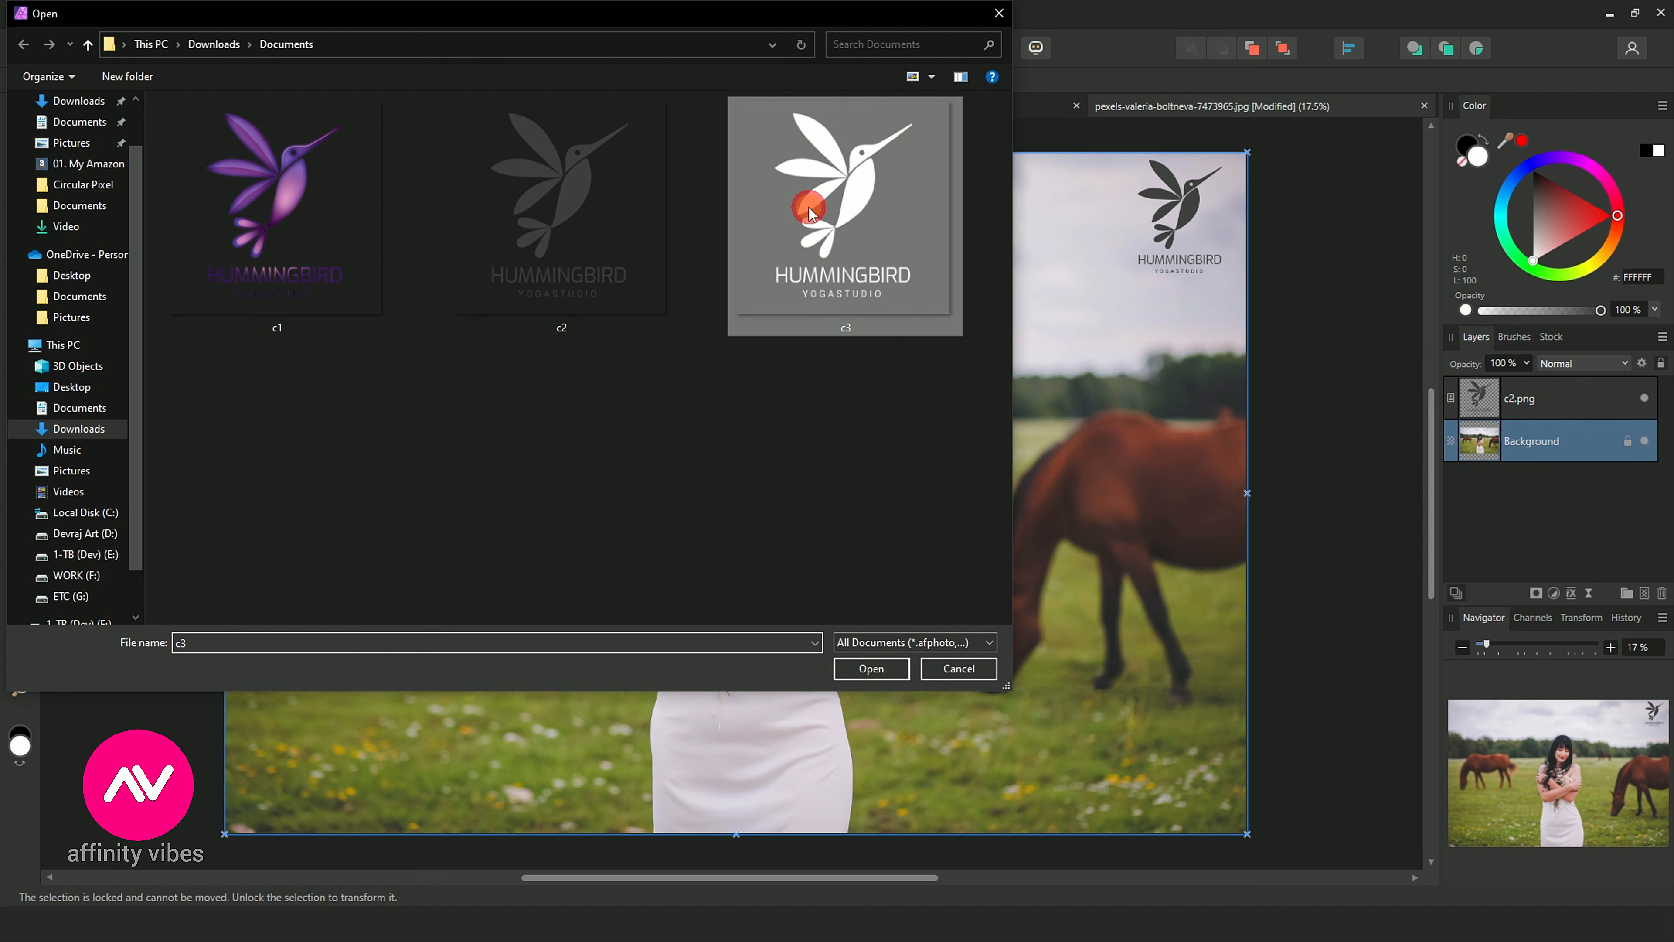
drag(263, 689, 308, 758)
click(497, 641)
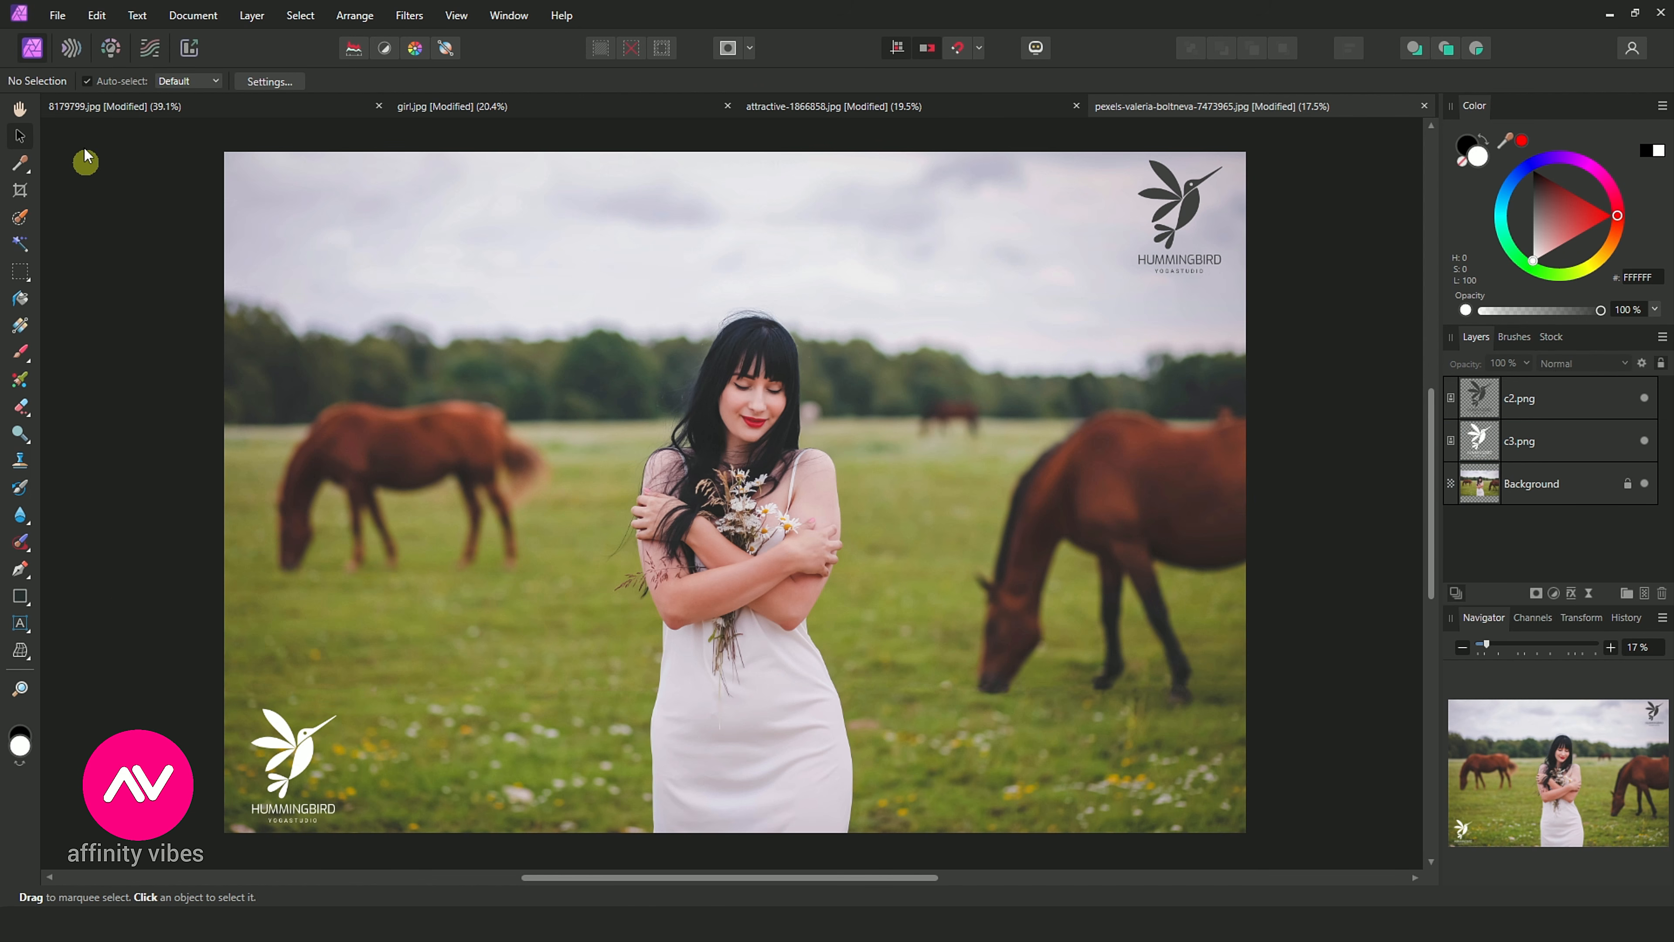
- Add c1.png as a small logo in the upper-left corner of the horse meadow photo and deselect everything
click(57, 16)
click(75, 425)
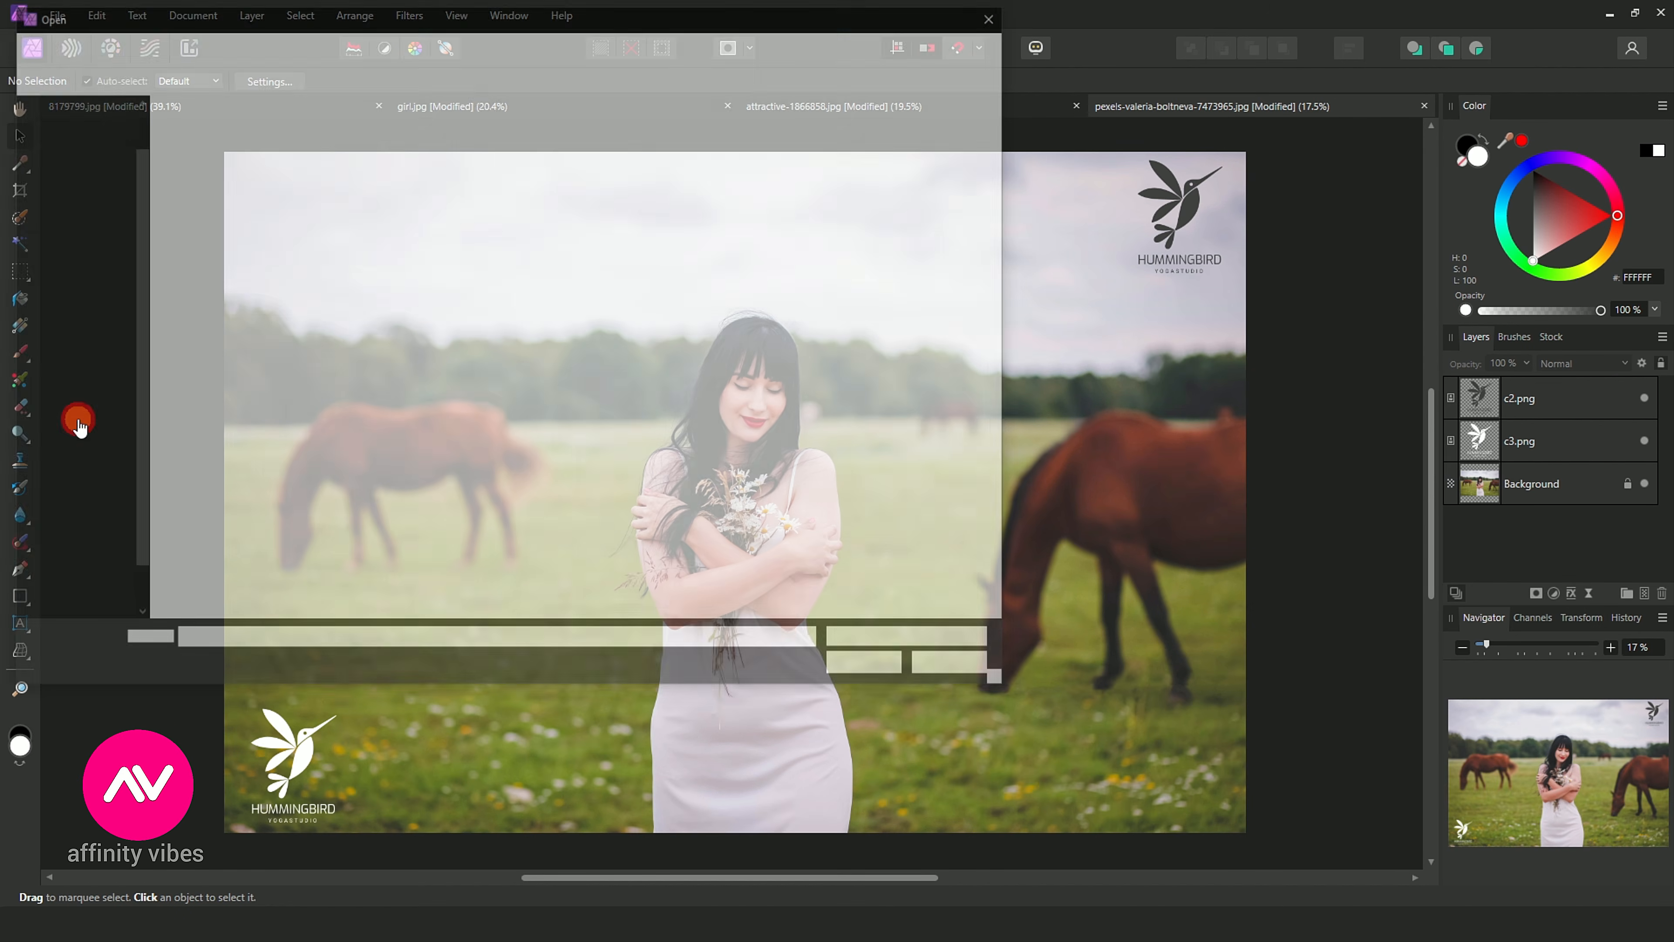
double_click(286, 206)
drag(254, 170, 376, 290)
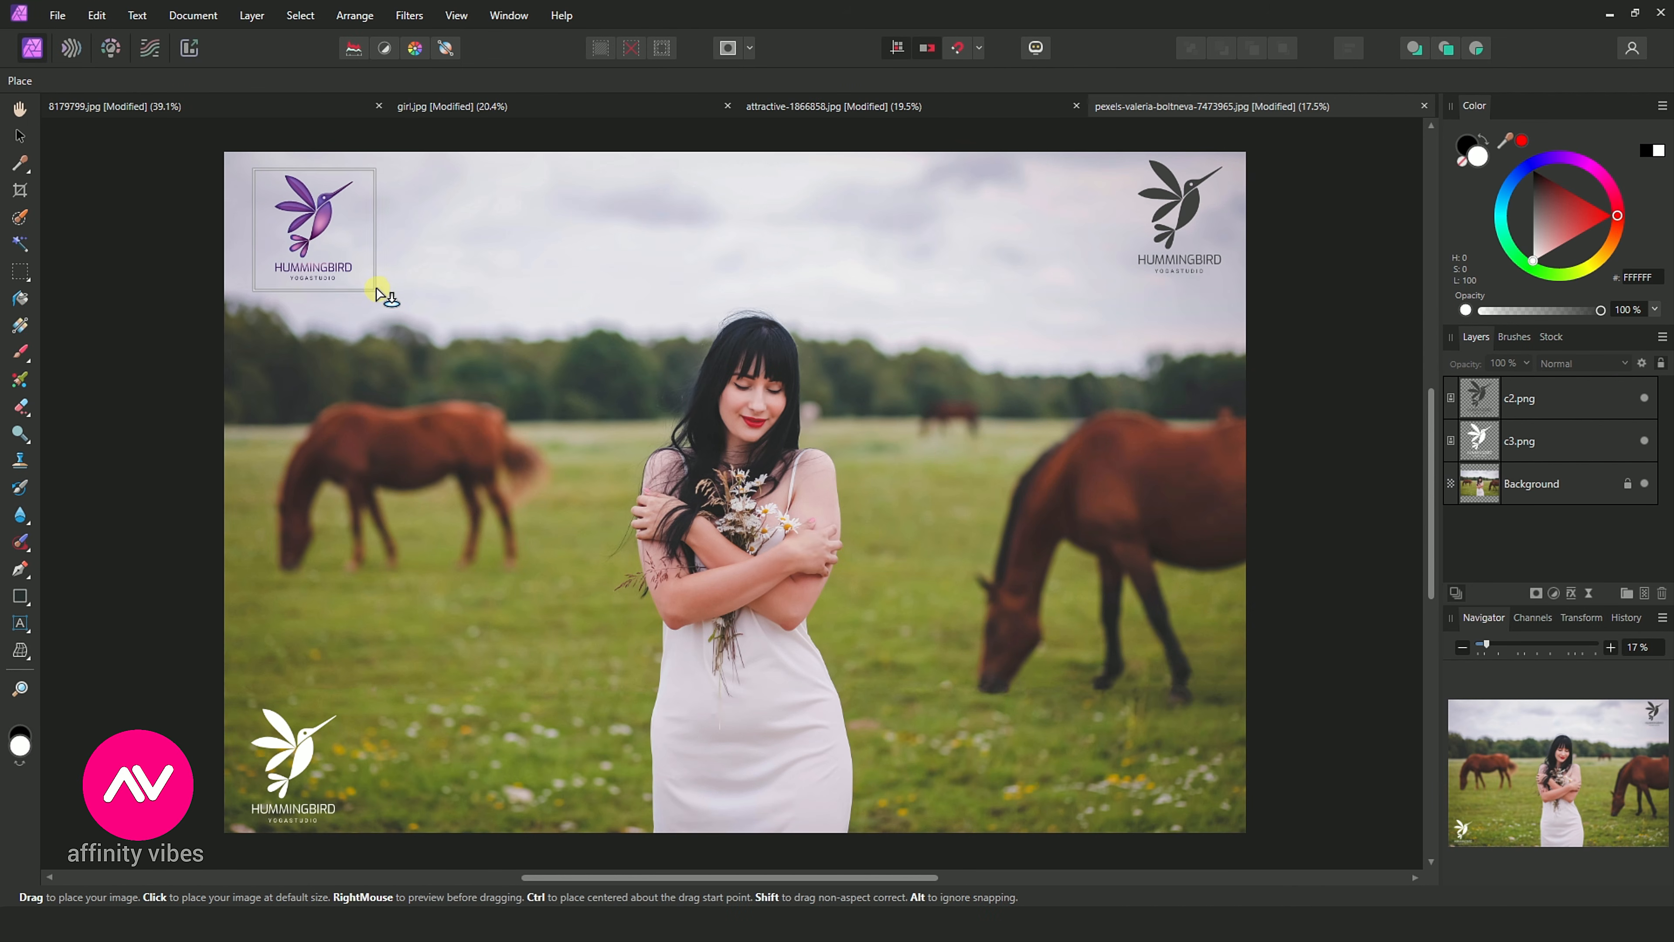
drag(321, 218, 292, 201)
click(441, 307)
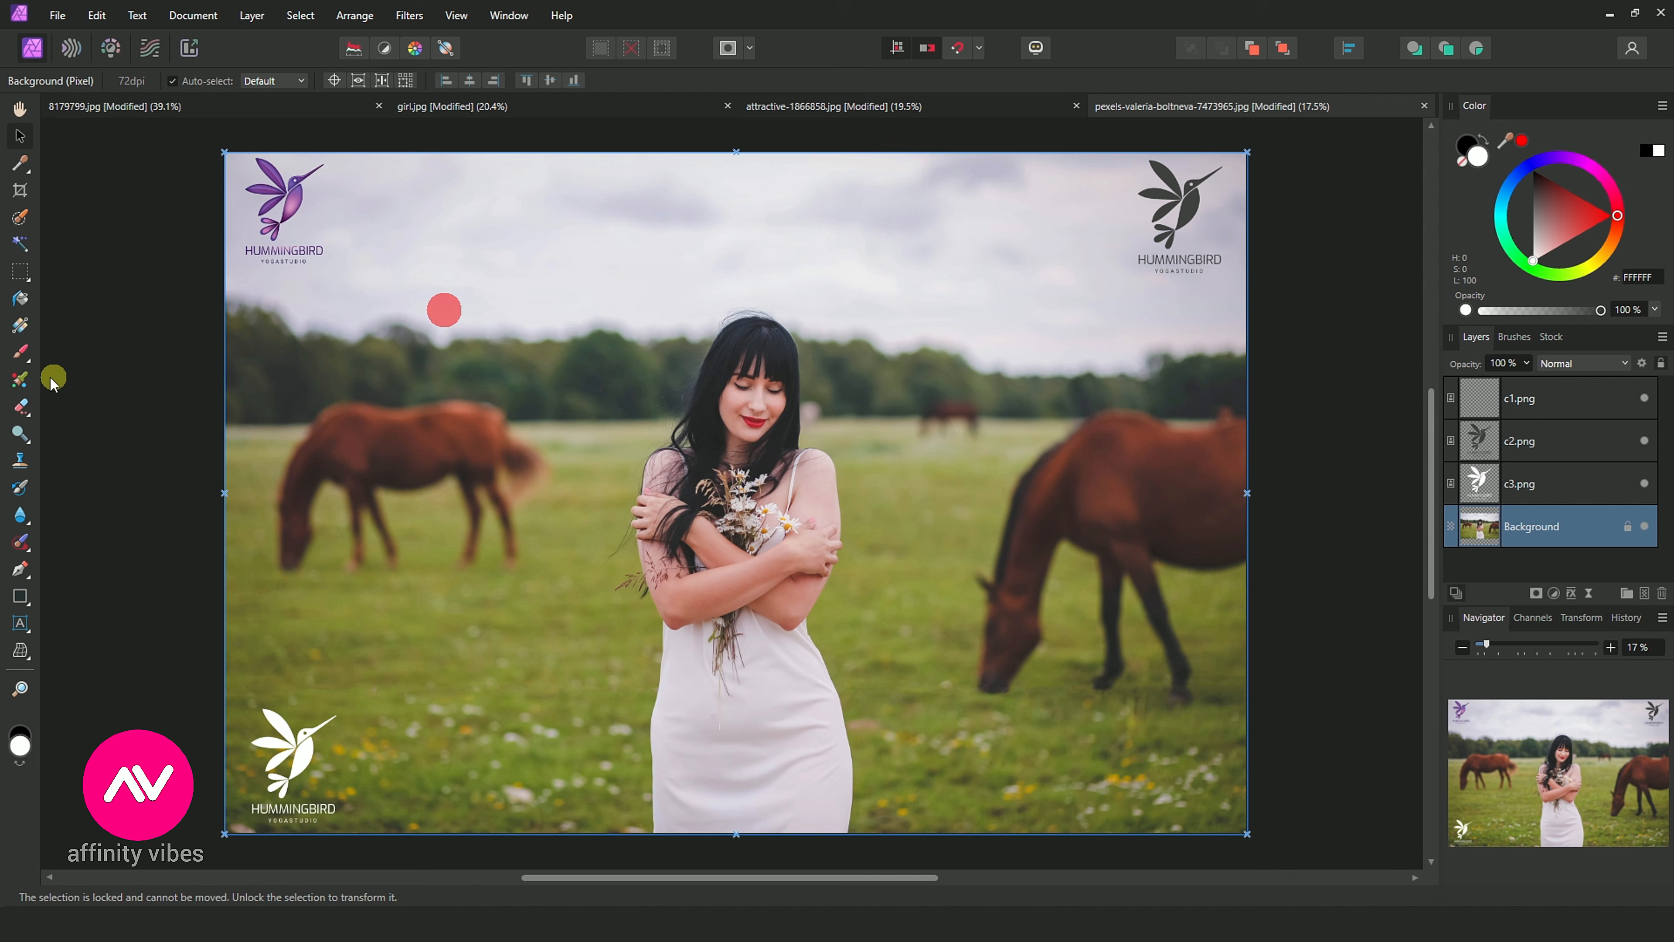
click(69, 341)
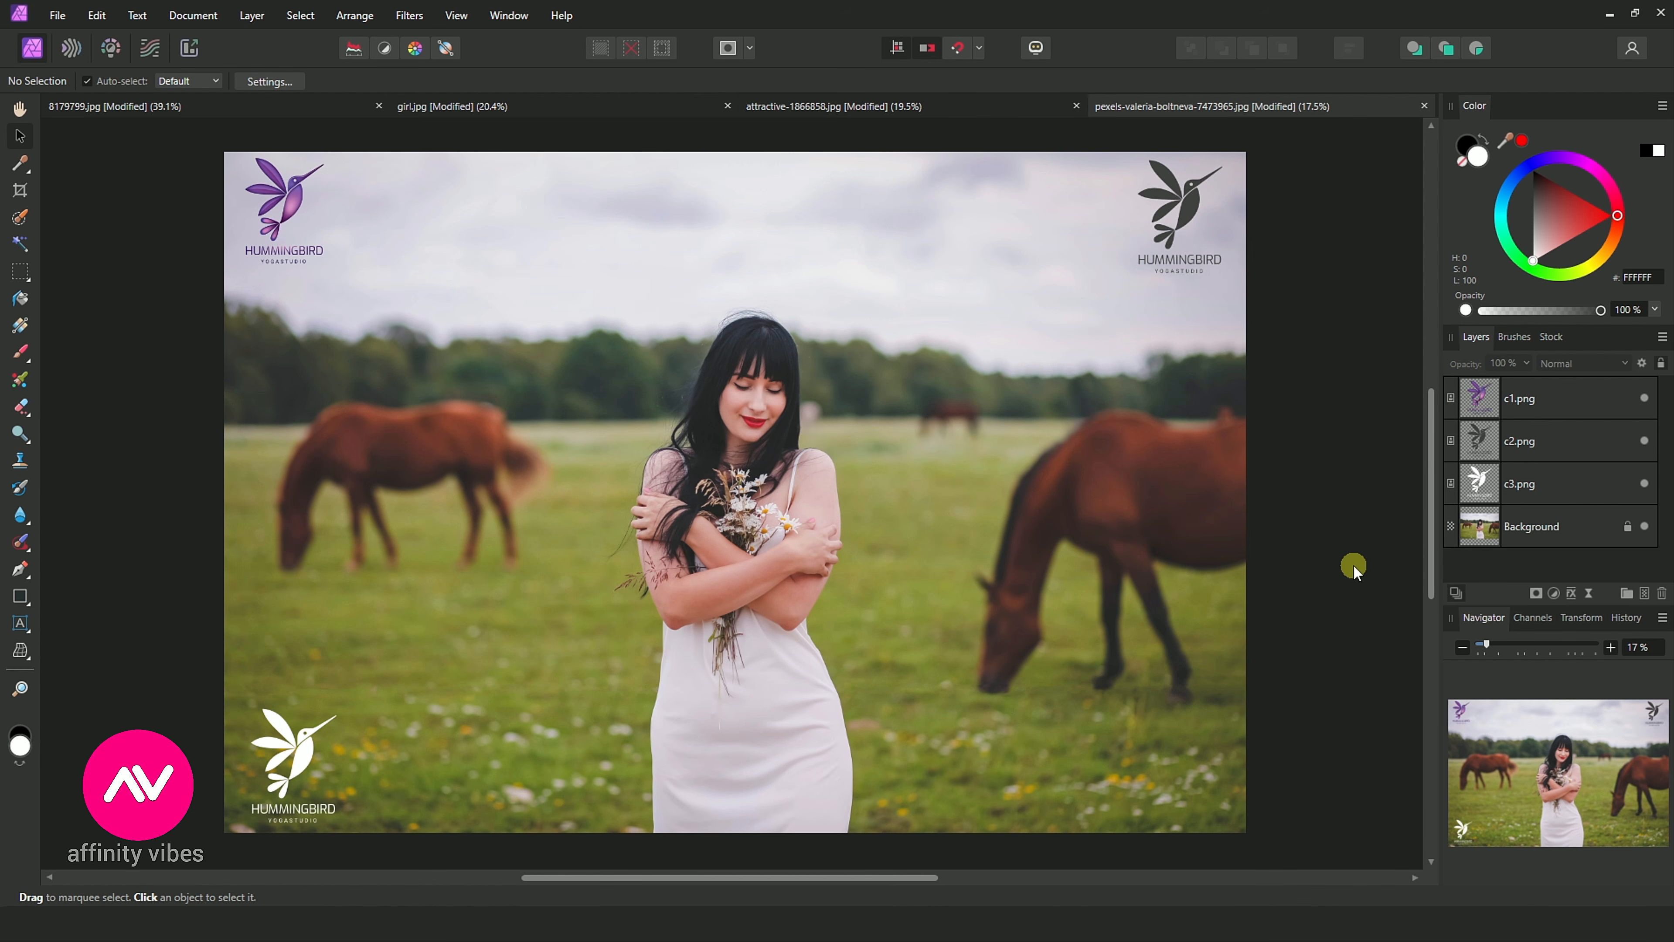
- Review the watermarked photos, return to 8179799.jpg, and turn off the Color Overlay effect on its Background layer
click(798, 105)
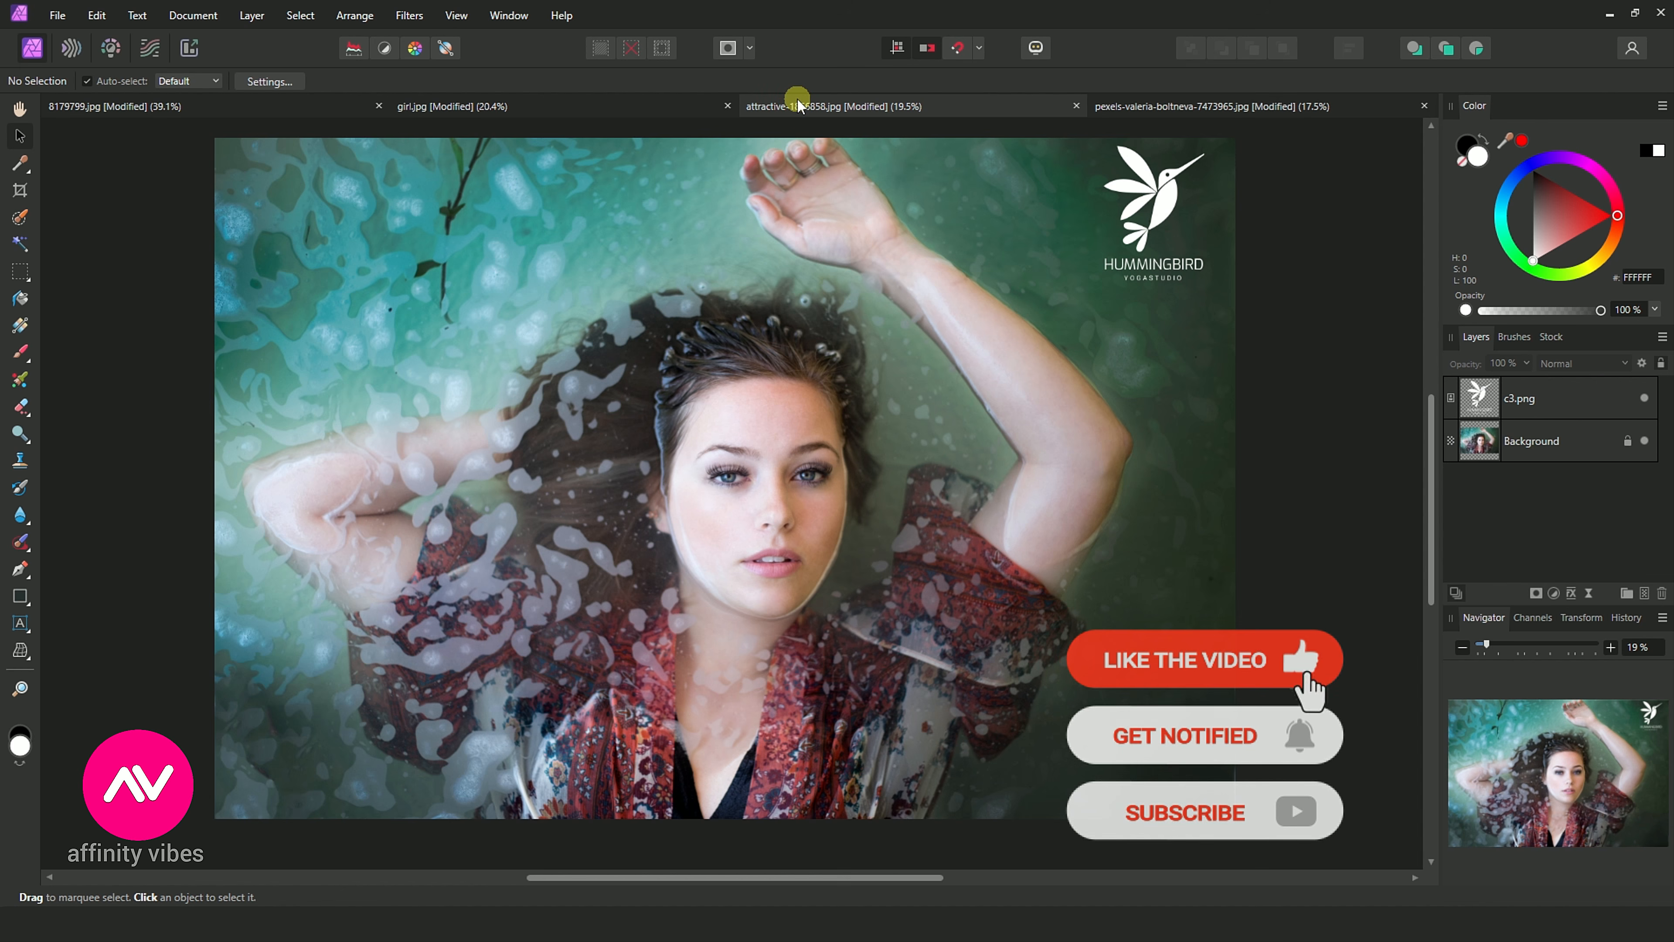
click(600, 106)
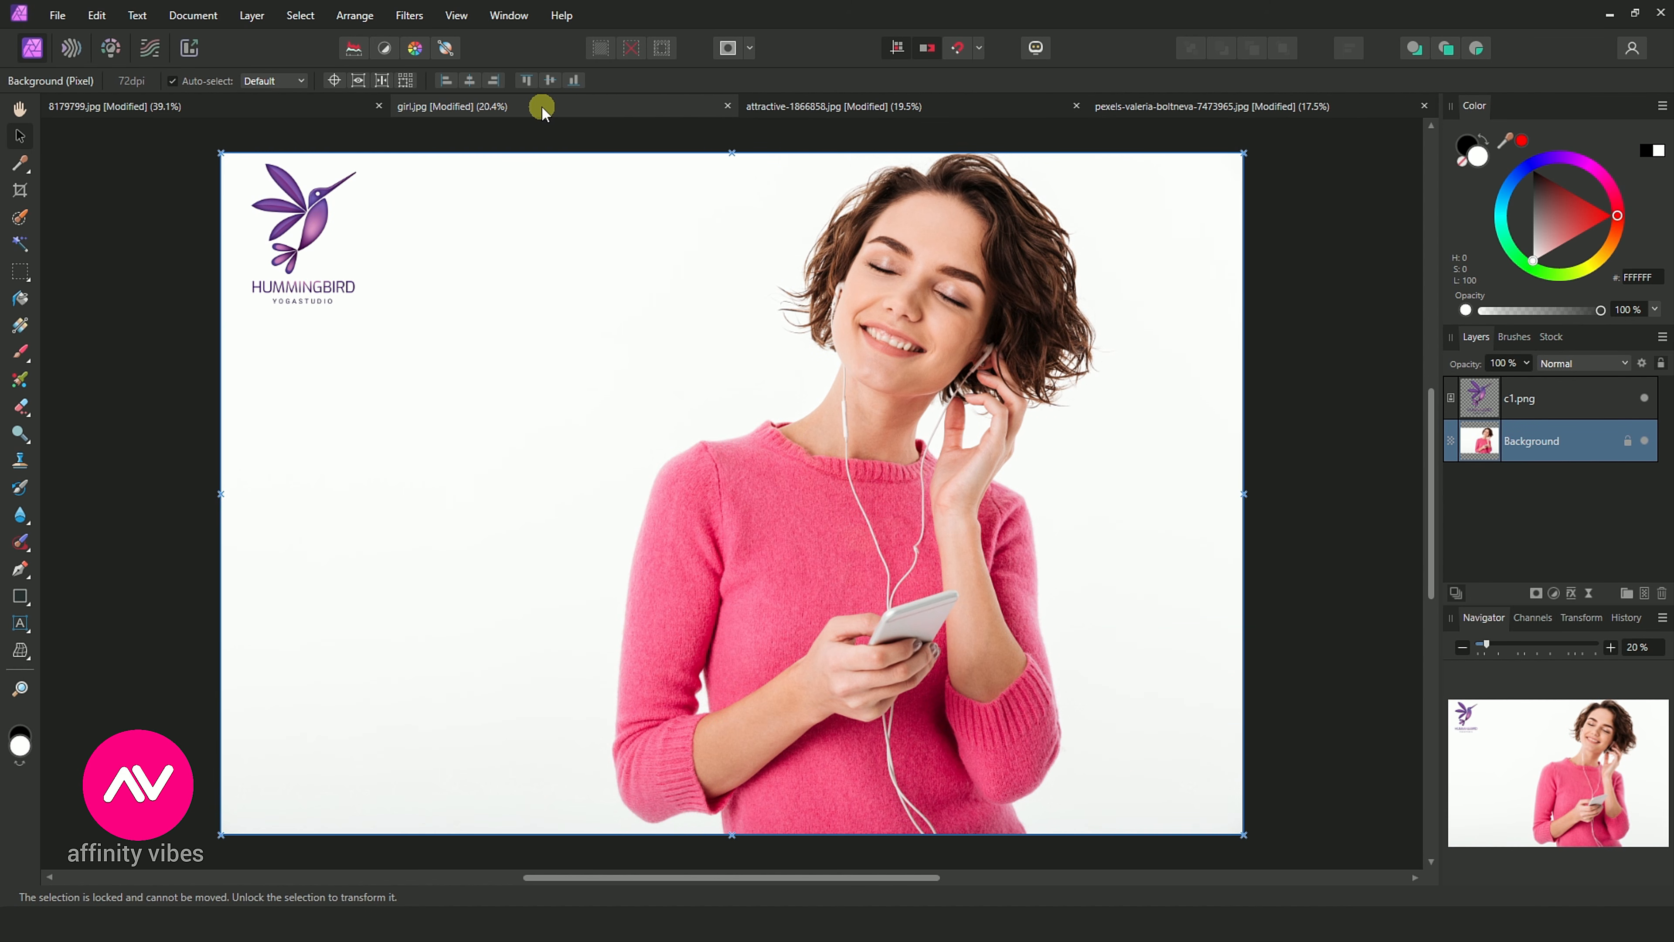
click(262, 111)
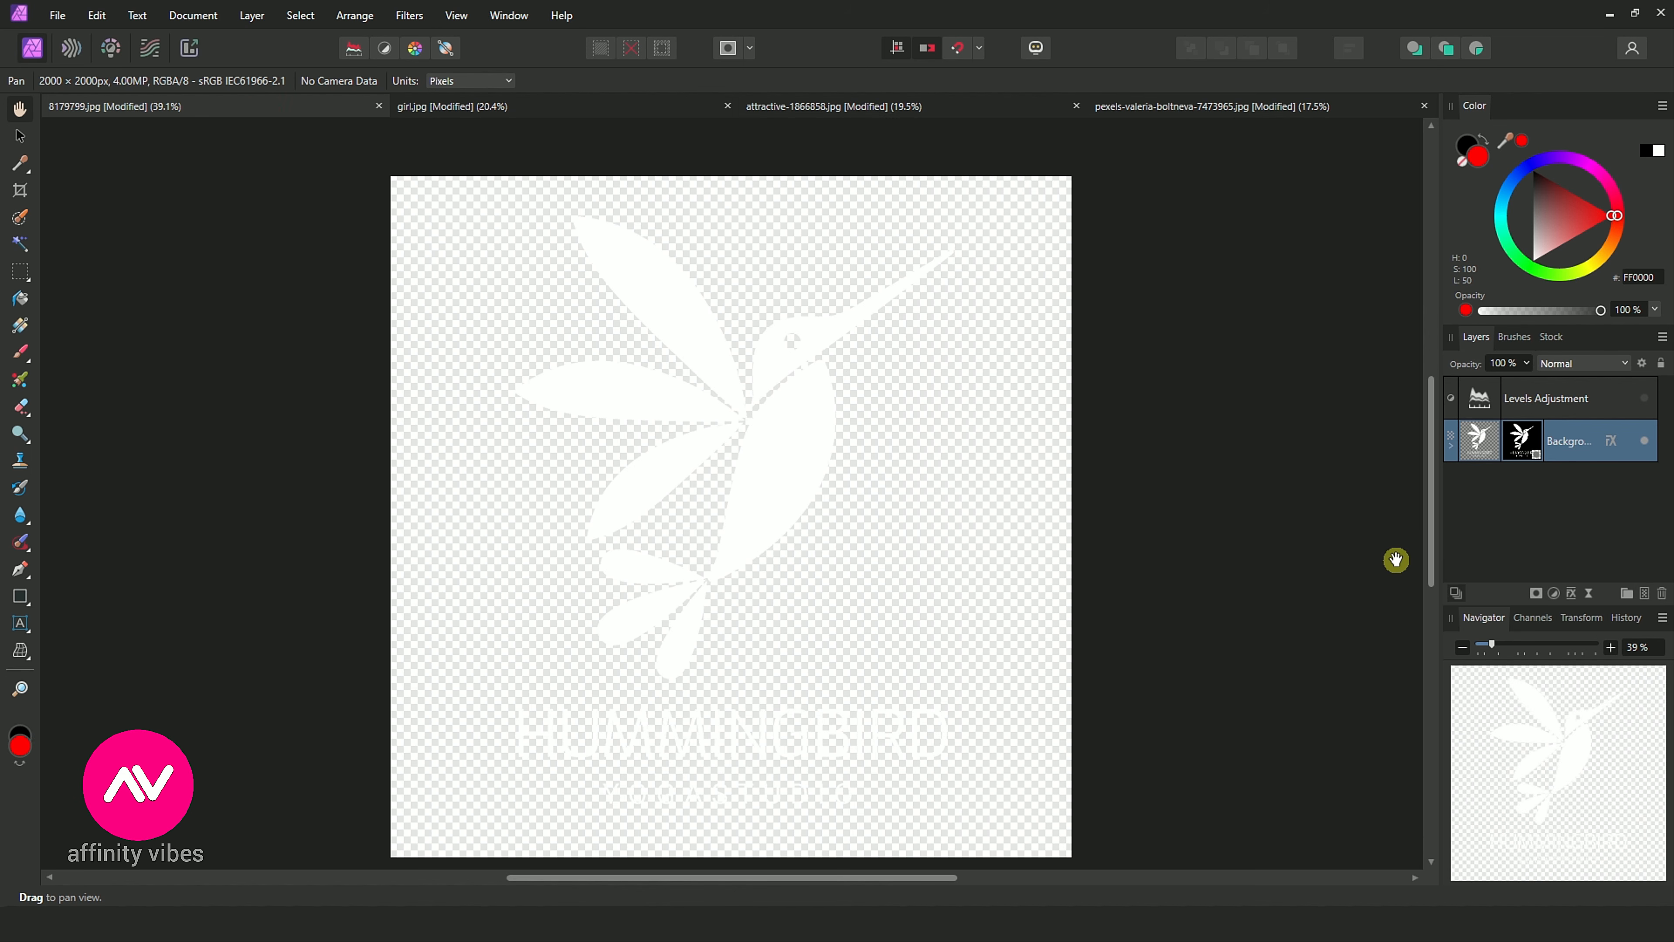
click(1621, 439)
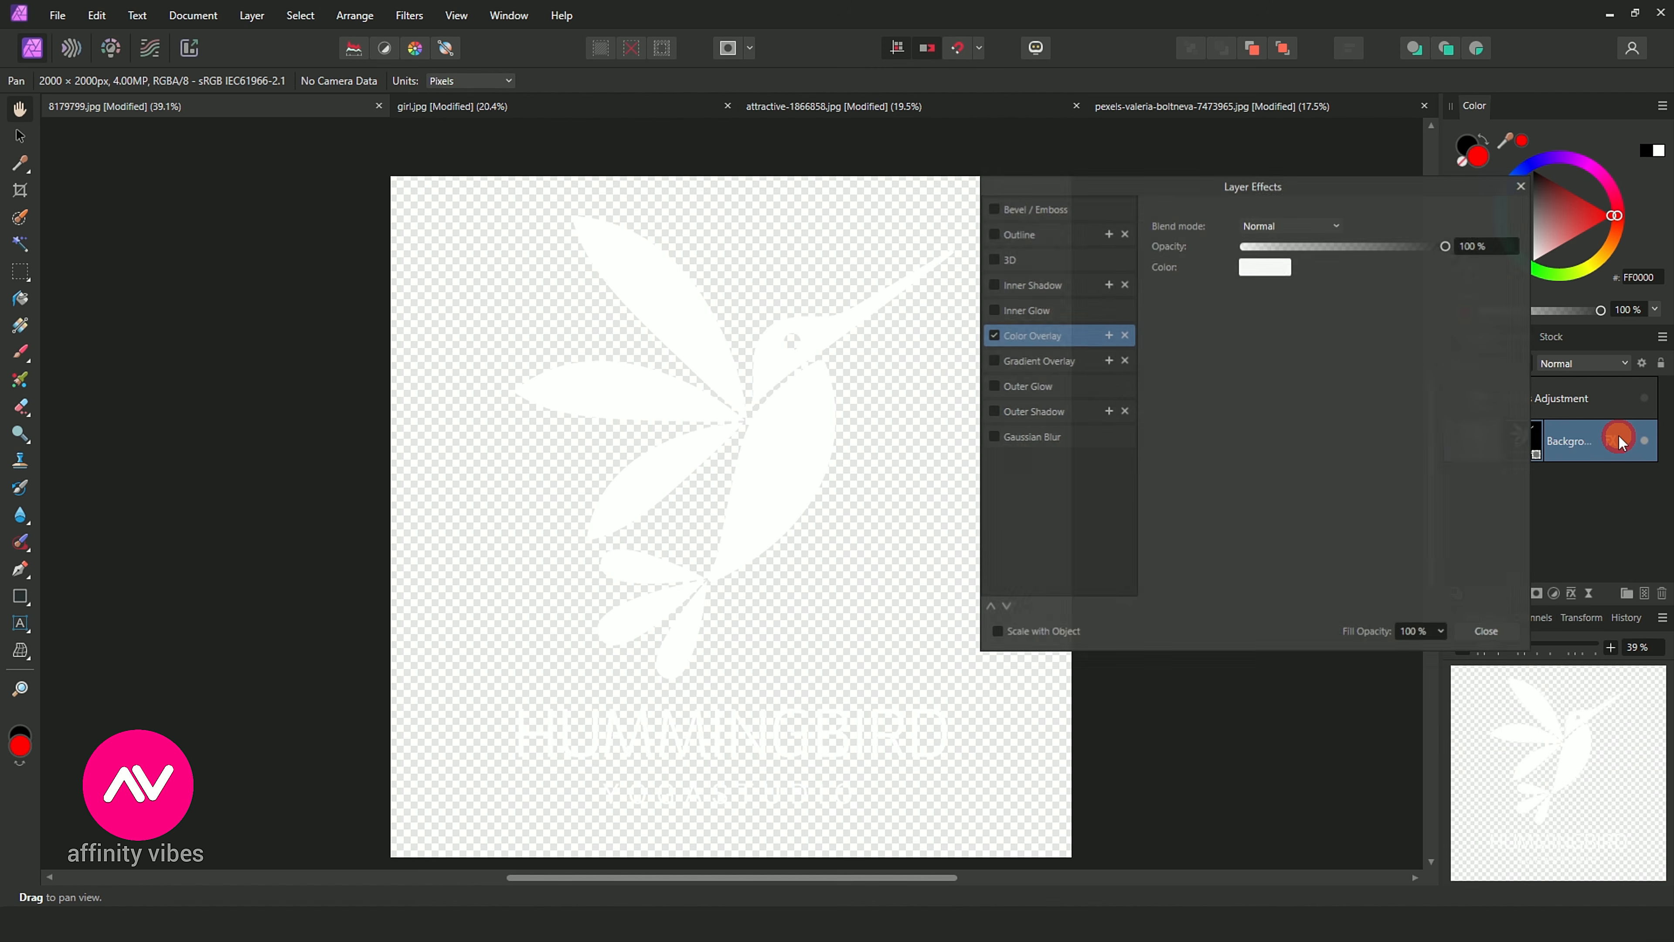
click(993, 335)
click(1487, 631)
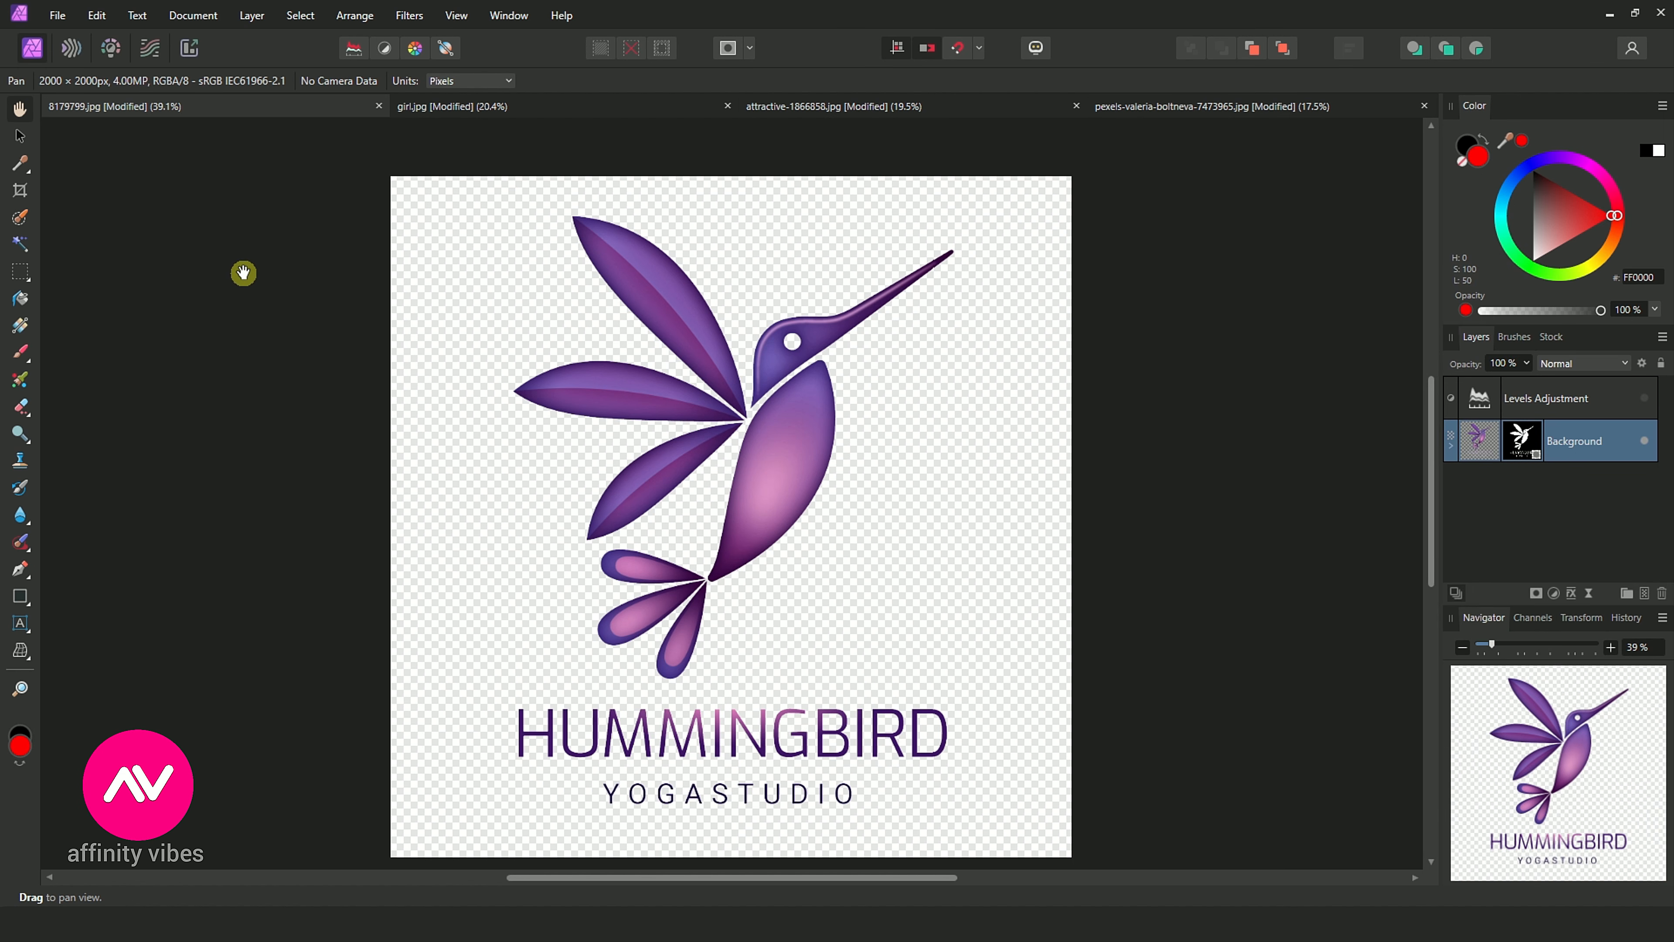